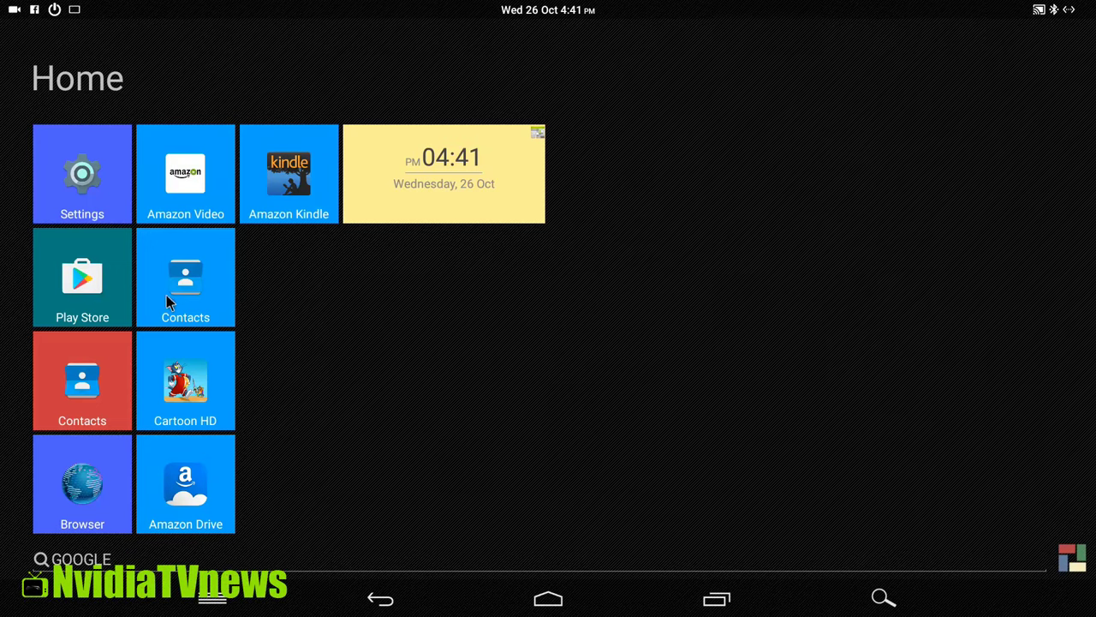
# Open the Play Store and search it for squarehome
pyautogui.click(106, 281)
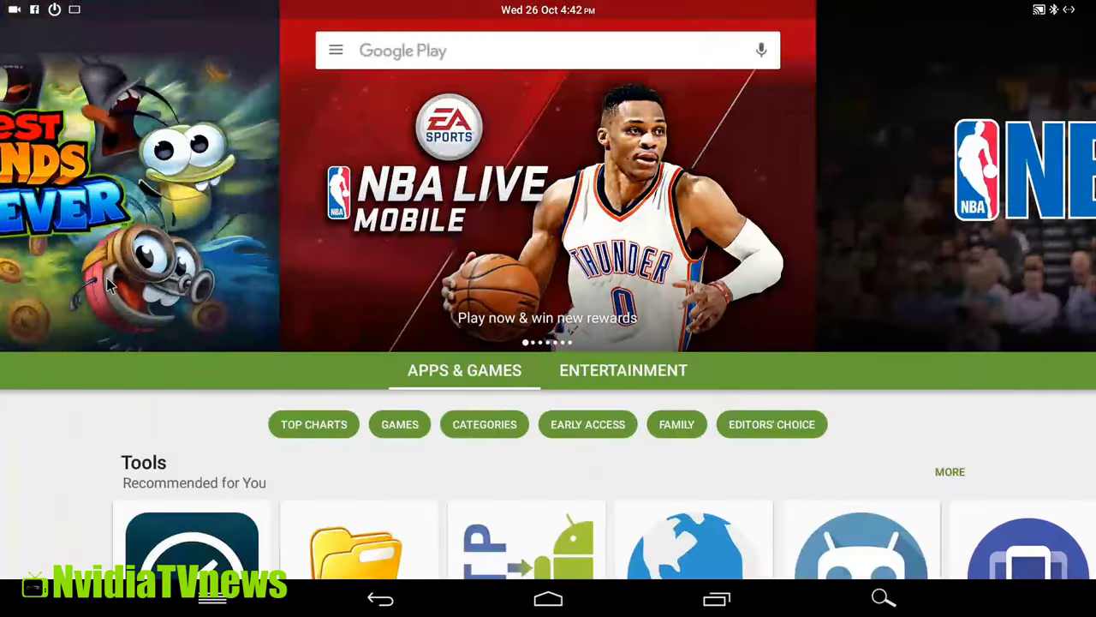
pyautogui.click(409, 54)
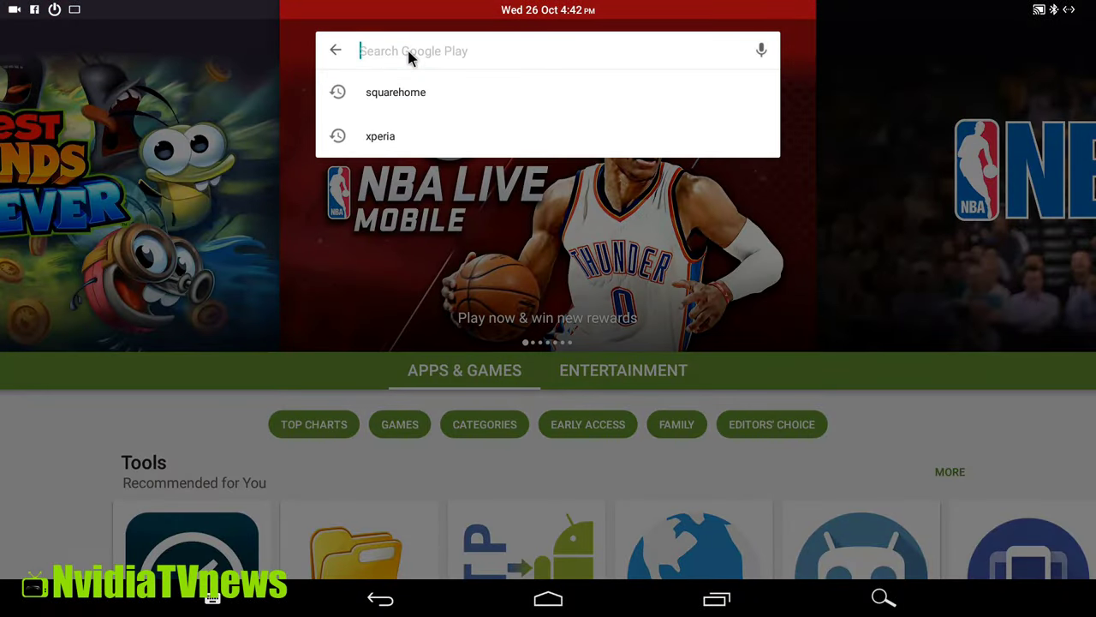
pyautogui.click(405, 94)
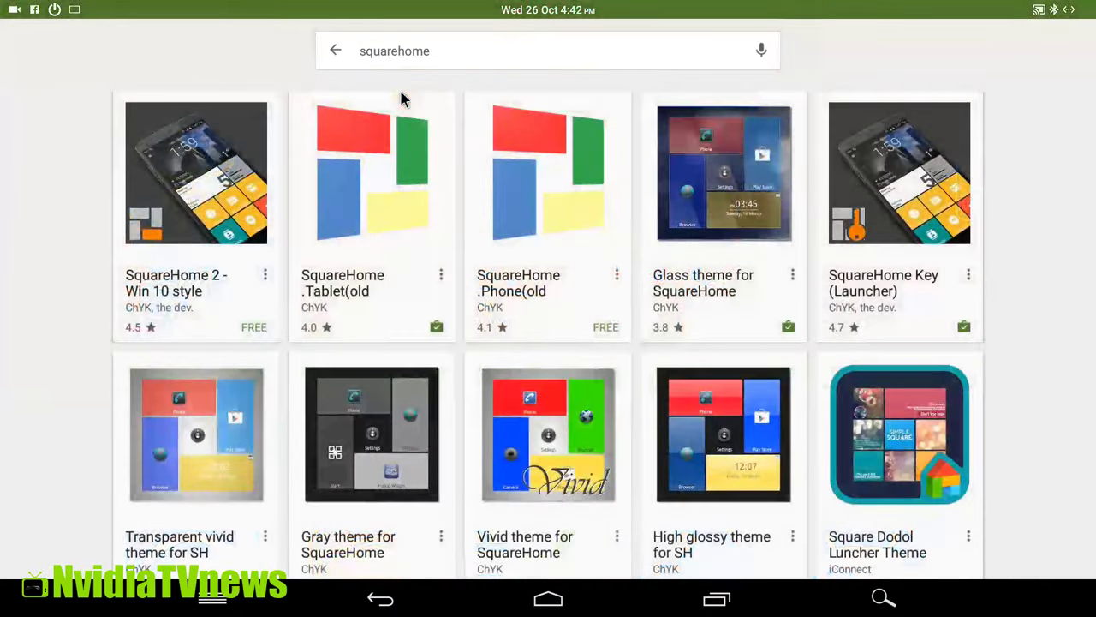
# View the store pages of SquareHome.Tablet (old version) and SquareHome 2 - Win 10 style, returning to the search results
pyautogui.click(391, 145)
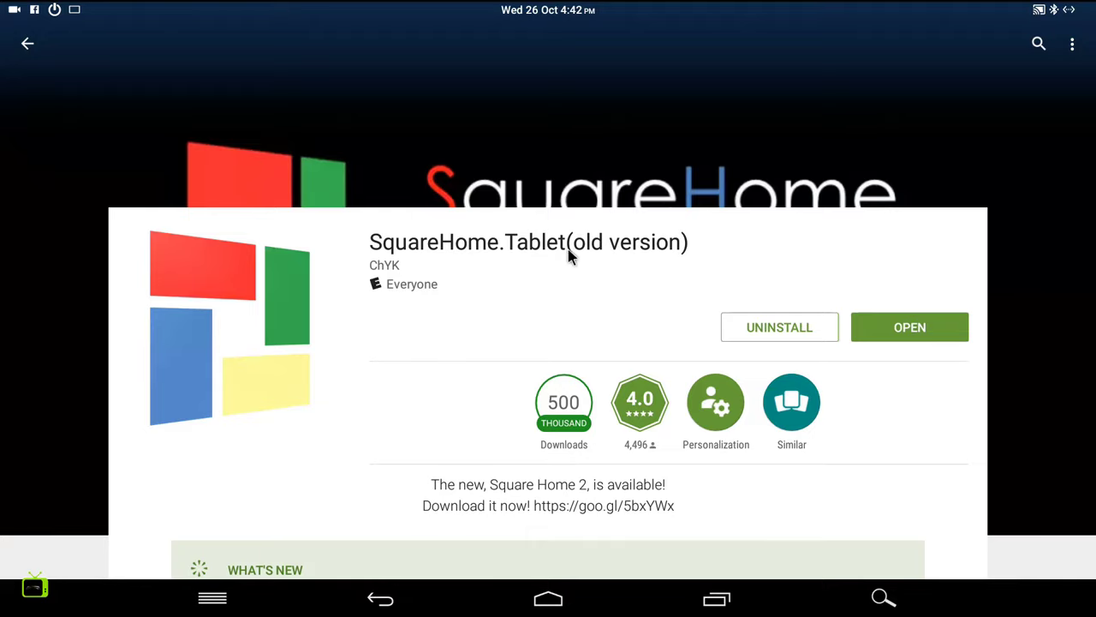
pyautogui.rightClick(589, 255)
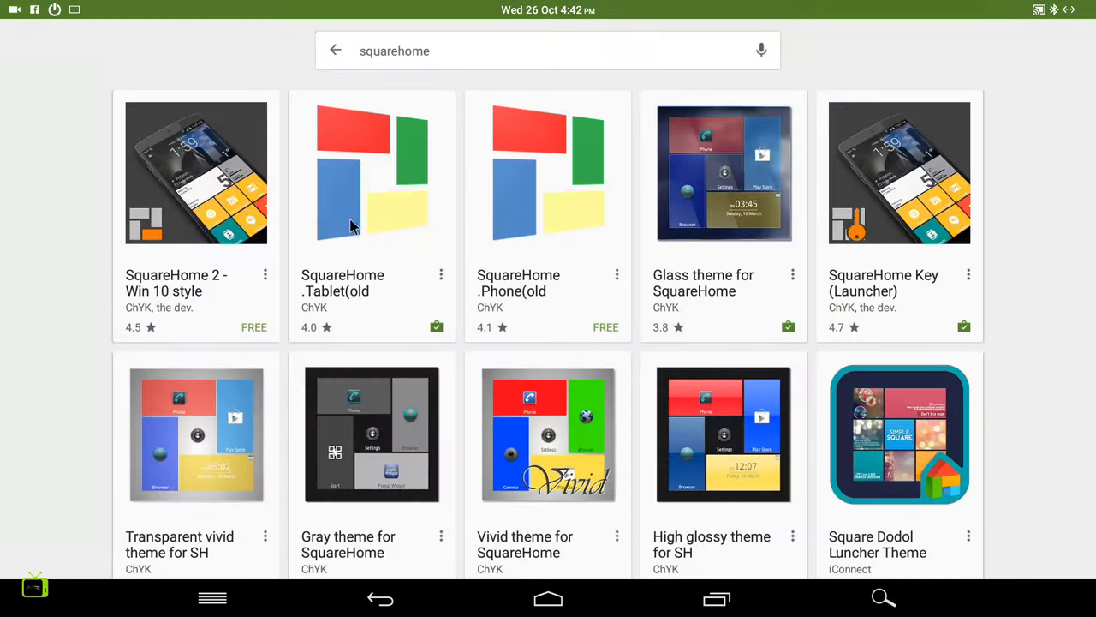
pyautogui.click(254, 196)
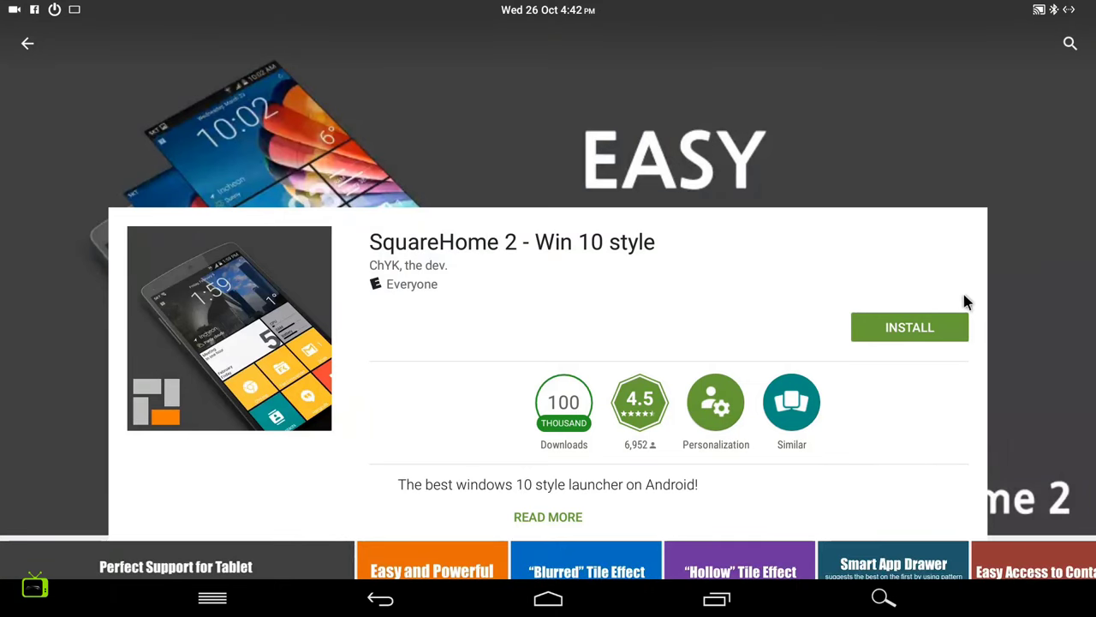
pyautogui.rightClick(920, 332)
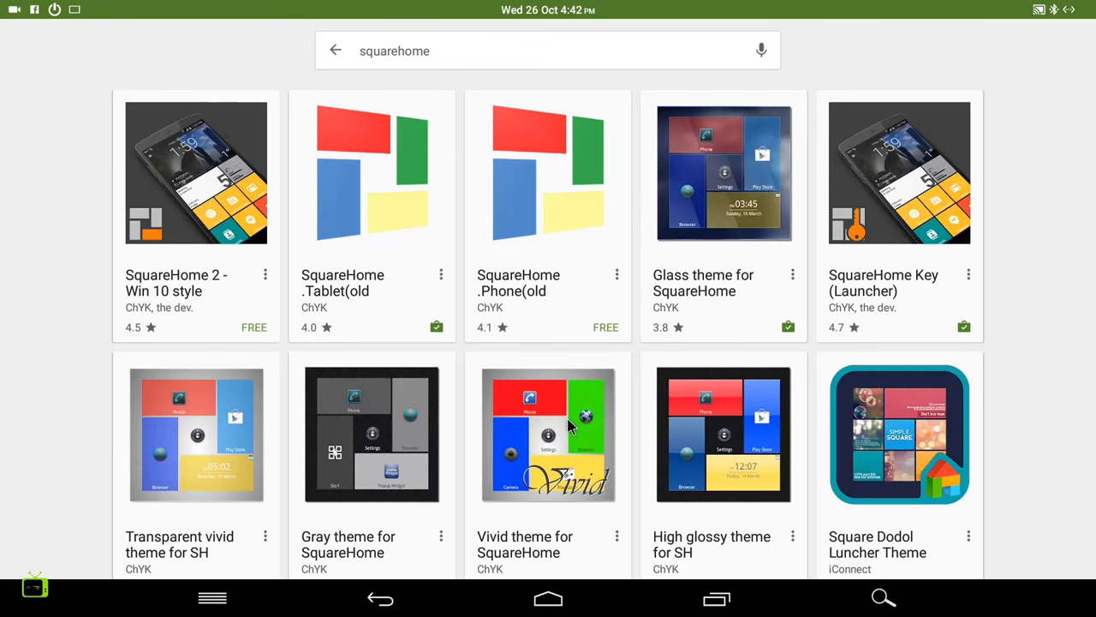
# Browse the SquareHome themes in the search results and return to the home screen
pyautogui.moveTo(572, 426); pyautogui.dragTo(572, 308)
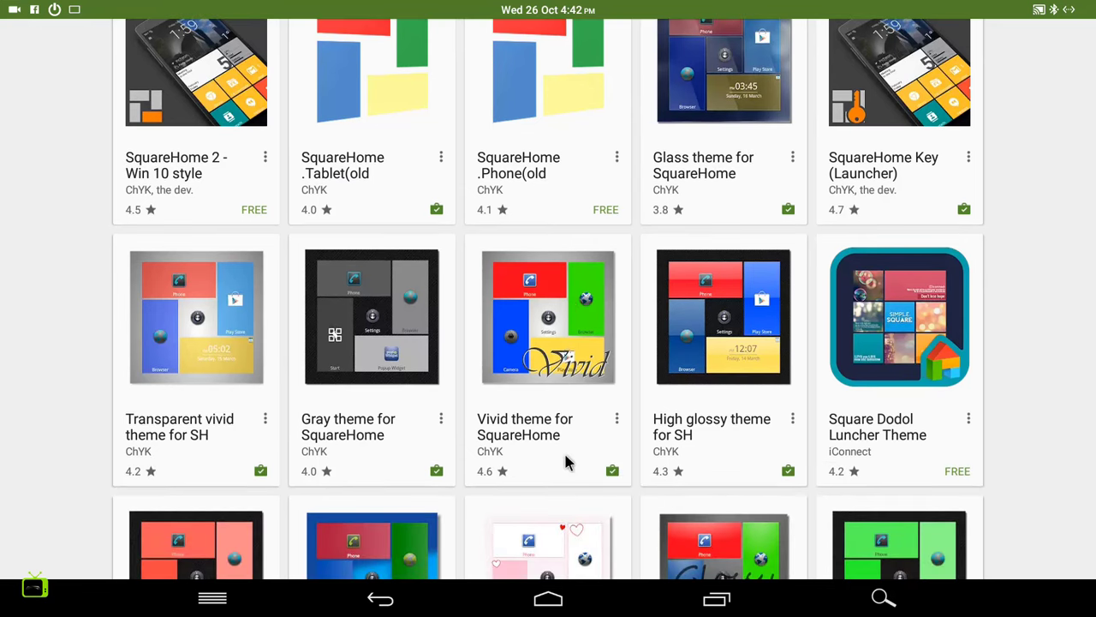
pyautogui.moveTo(565, 462)
pyautogui.mouseDown()
pyautogui.moveTo(568, 317)
pyautogui.moveTo(568, 448)
pyautogui.mouseUp()
pyautogui.moveTo(588, 220); pyautogui.dragTo(618, 361)
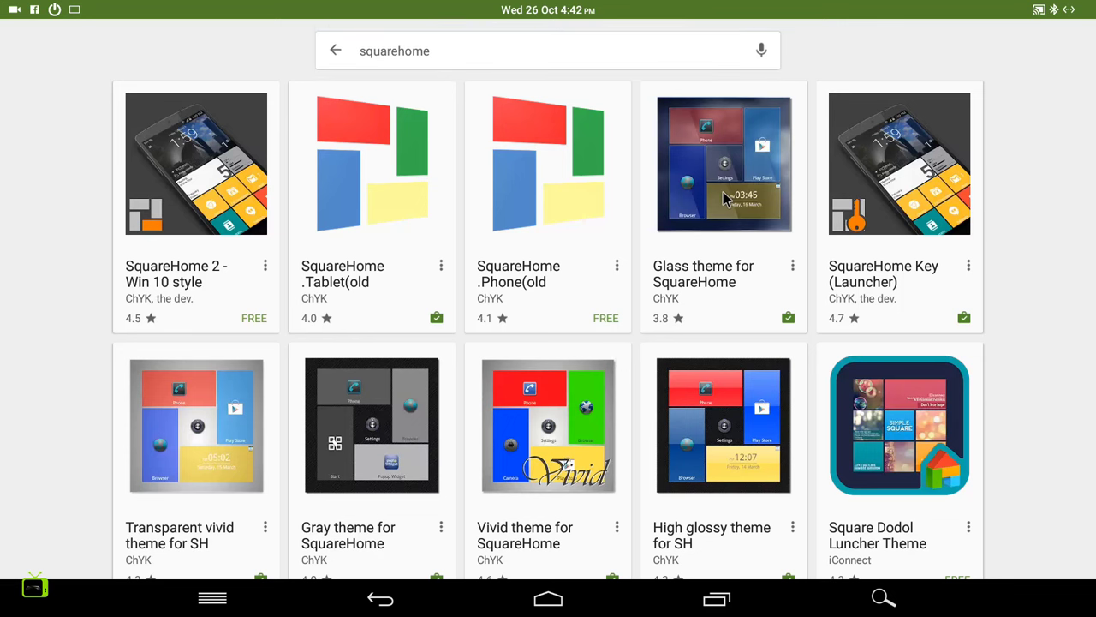
pyautogui.moveTo(722, 264); pyautogui.dragTo(722, 181)
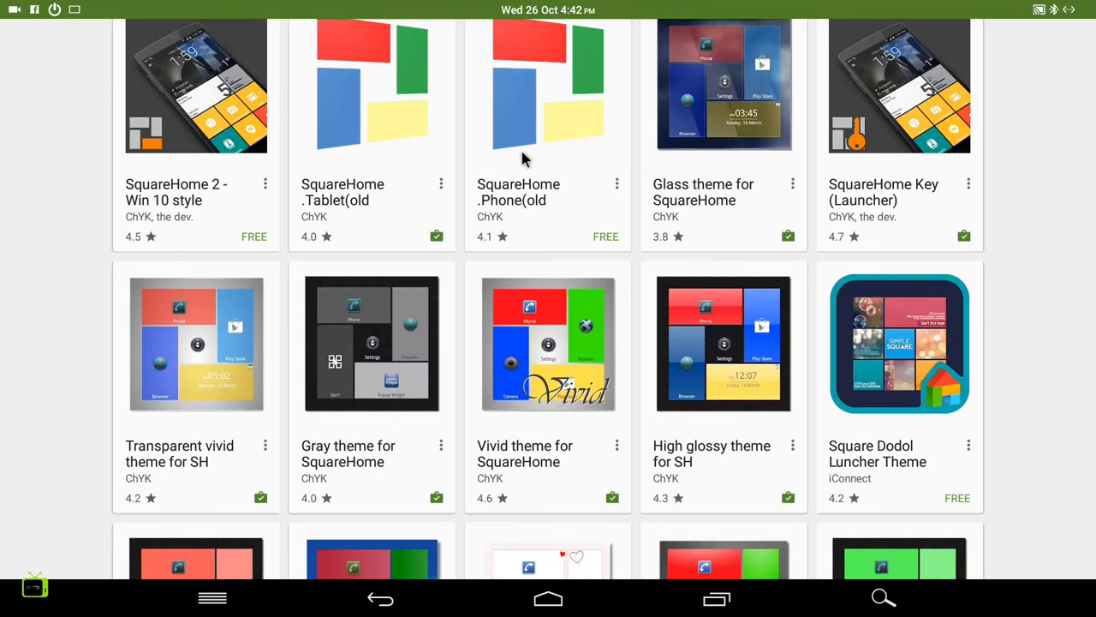
pyautogui.moveTo(702, 269); pyautogui.dragTo(711, 148)
pyautogui.moveTo(711, 327); pyautogui.dragTo(700, 105)
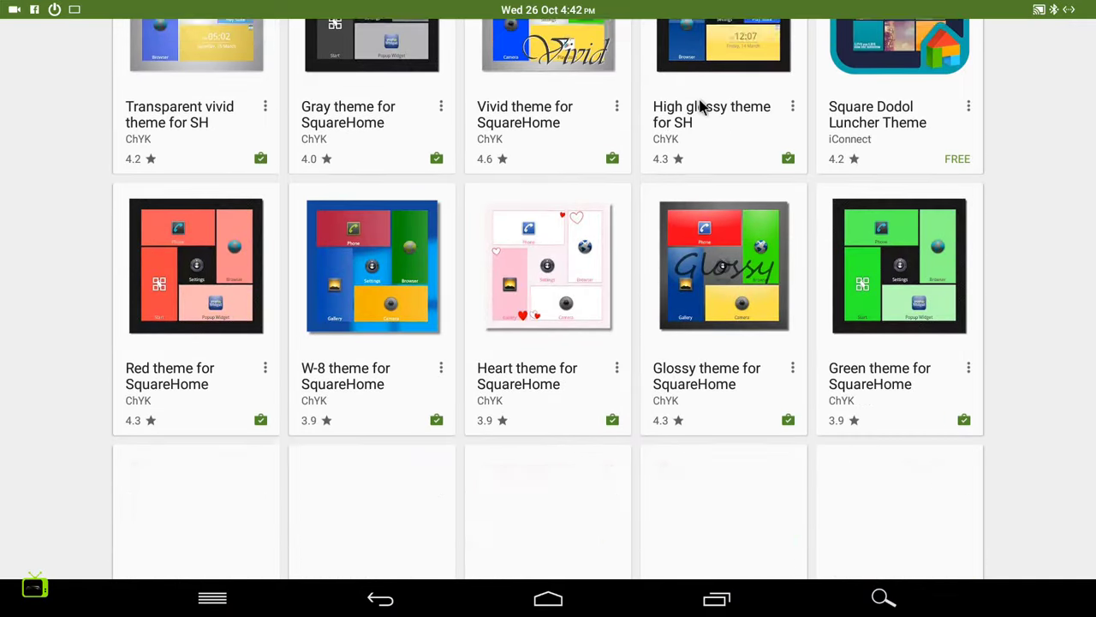
pyautogui.scroll(-5, 700, 154)
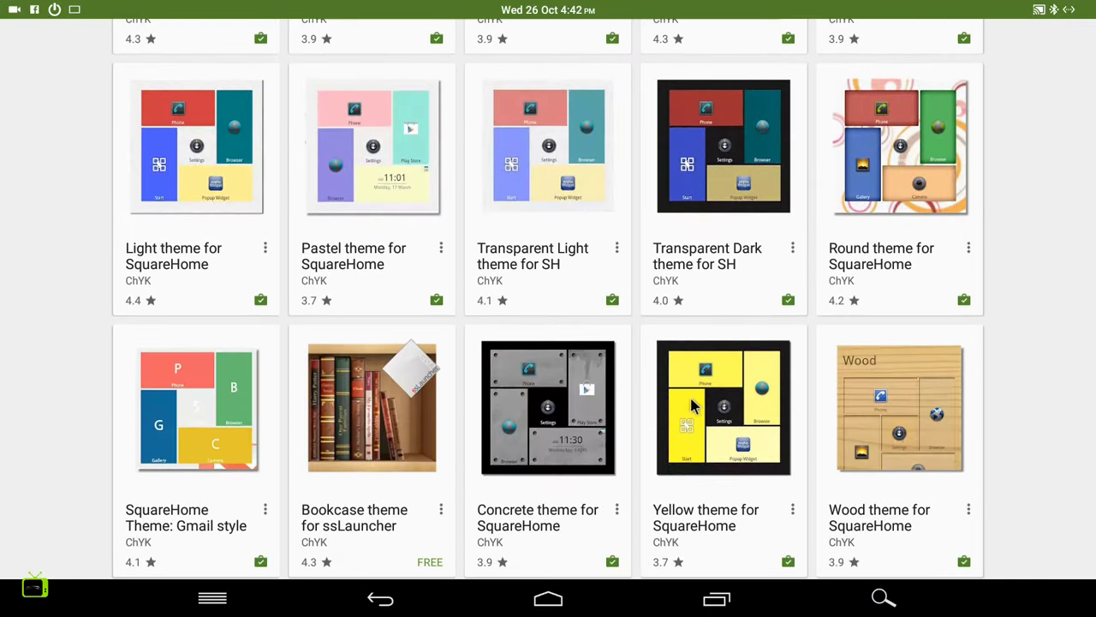
pyautogui.moveTo(694, 406); pyautogui.dragTo(702, 252)
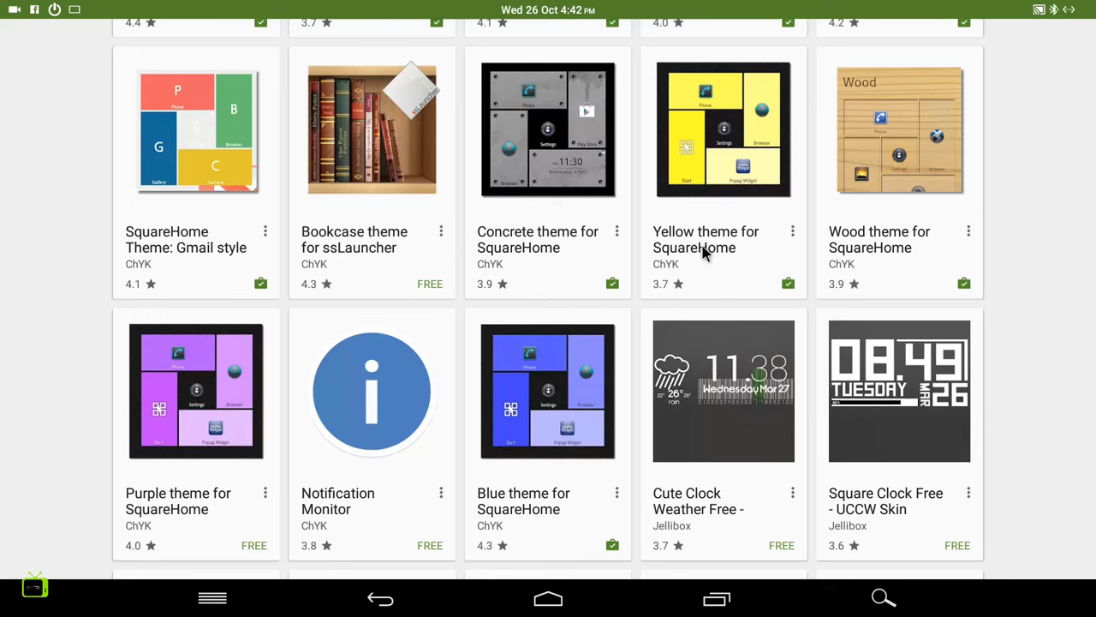
pyautogui.press('Home')
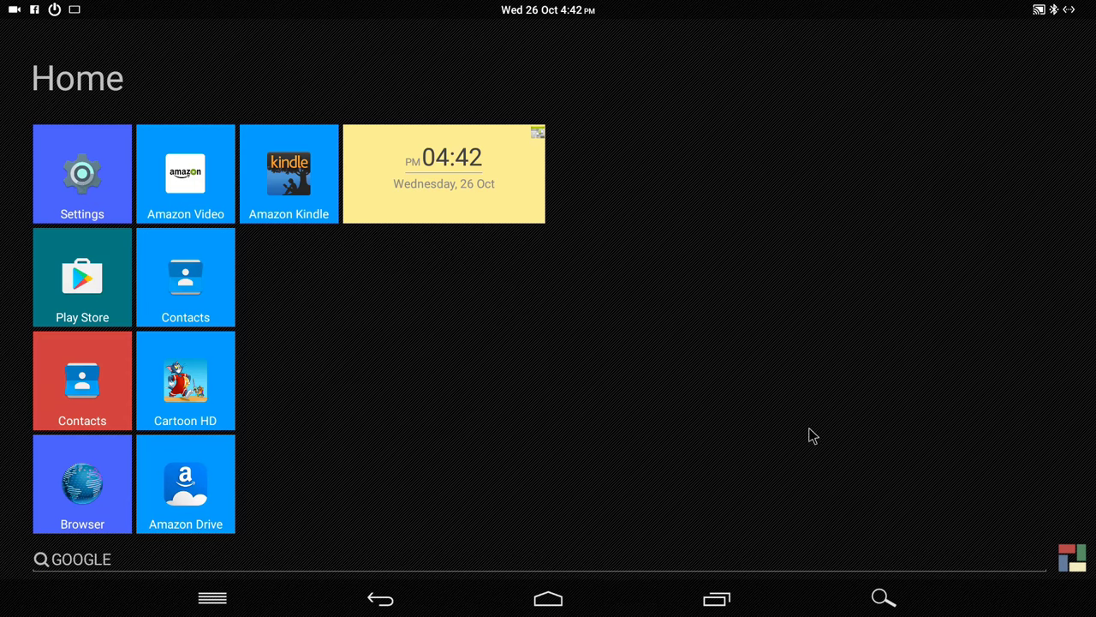
# Enable full screen in the launcher options to hide the status bar, and return to the home screen
pyautogui.click(791, 374)
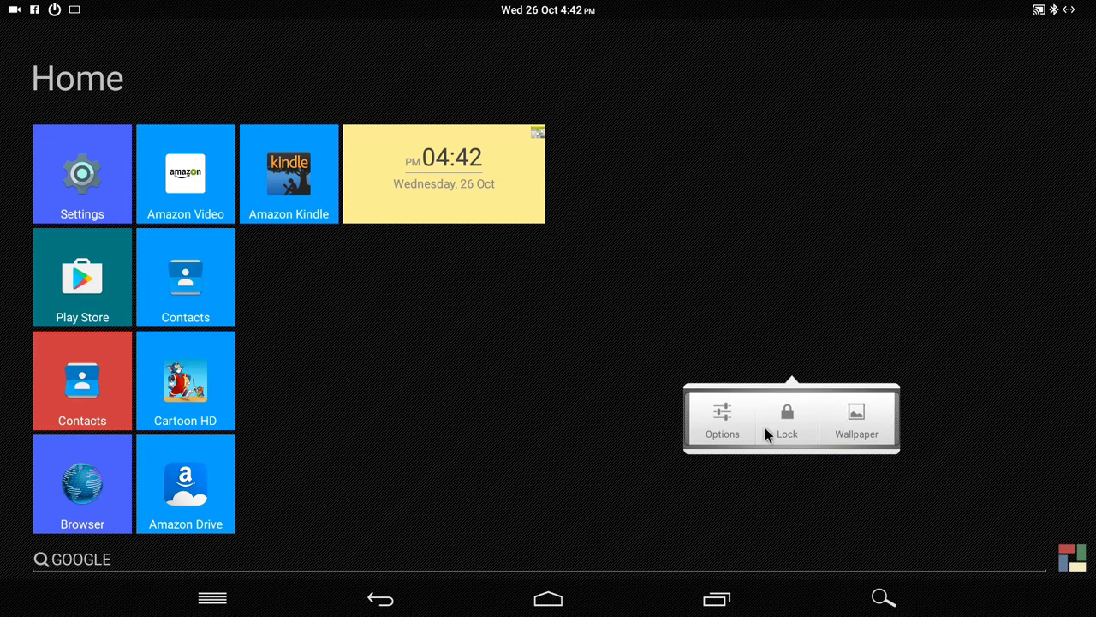
pyautogui.click(735, 354)
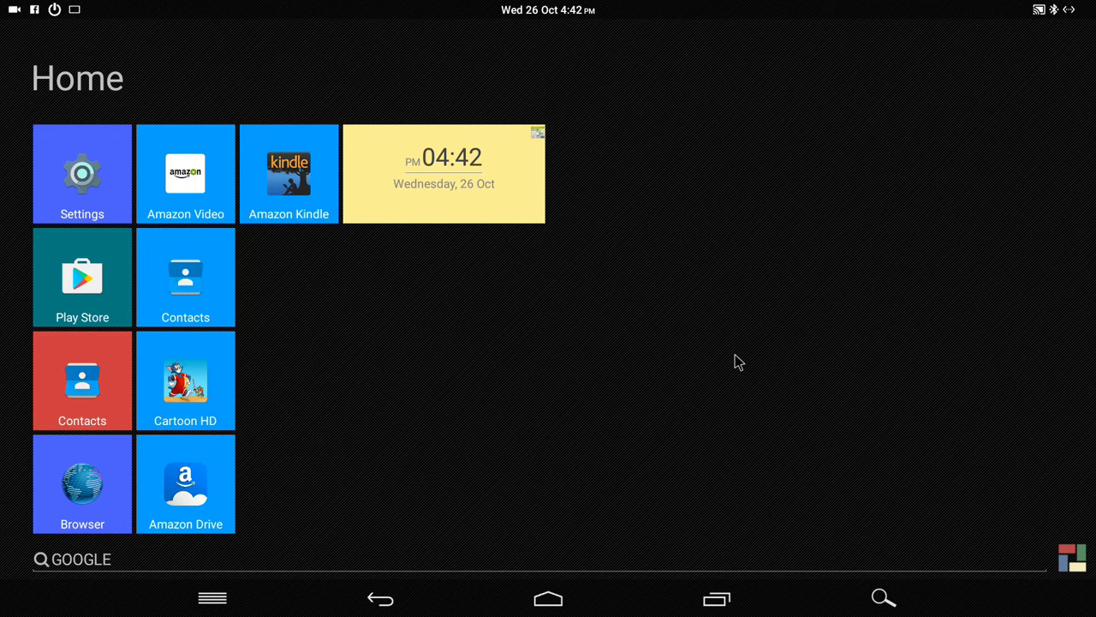
pyautogui.click(735, 354)
pyautogui.click(677, 396)
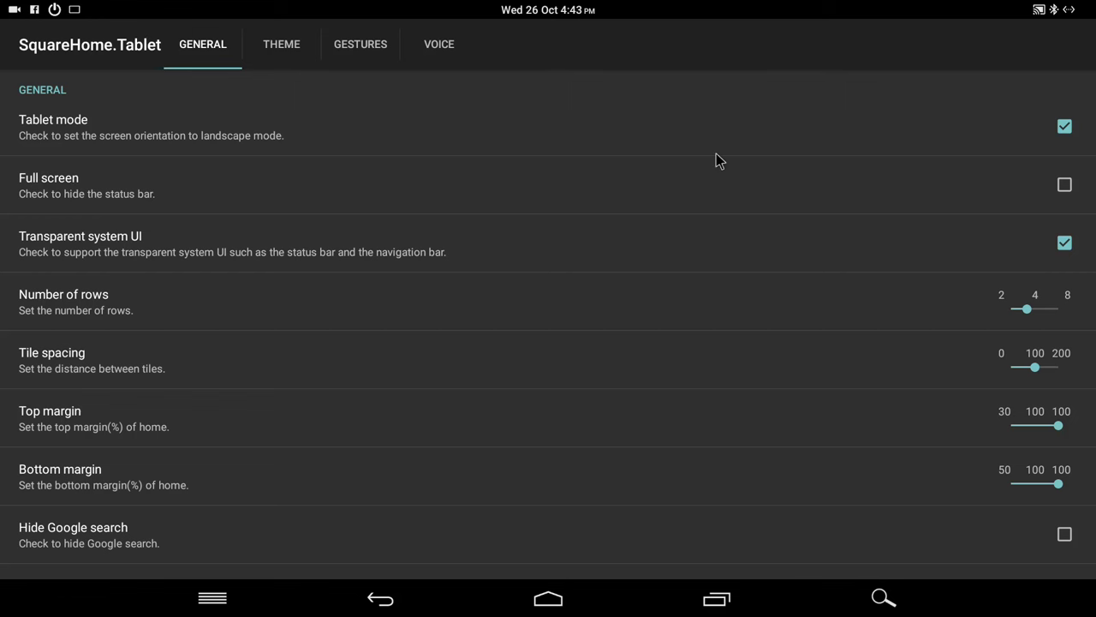
pyautogui.click(709, 181)
pyautogui.press('Escape')
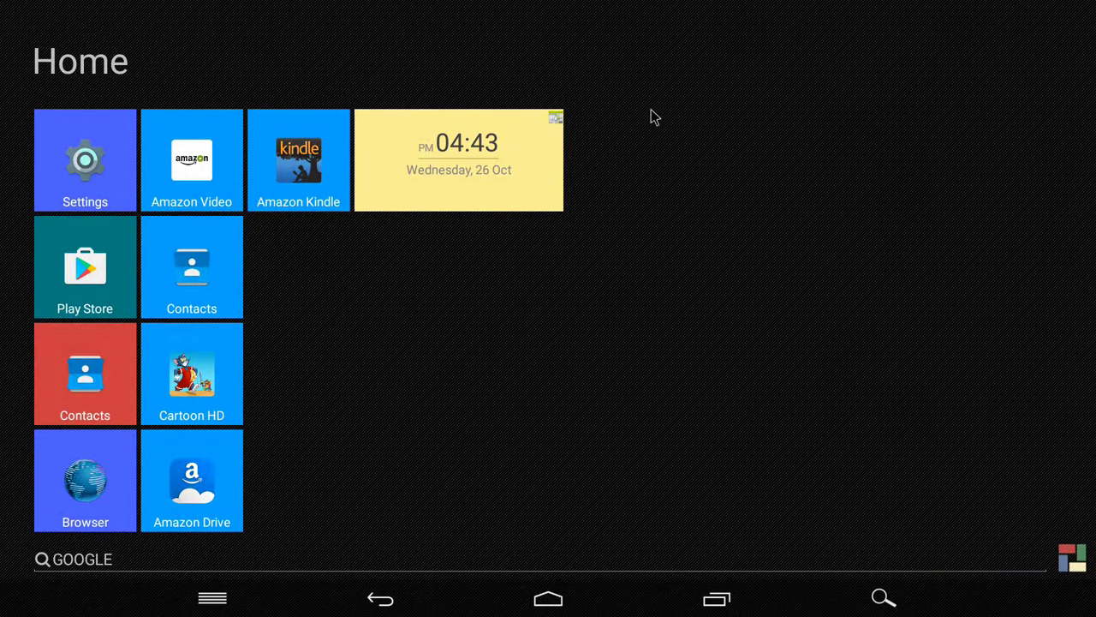
# Hide Google search through the launcher options and return to the home screen
pyautogui.click(649, 308)
pyautogui.click(582, 345)
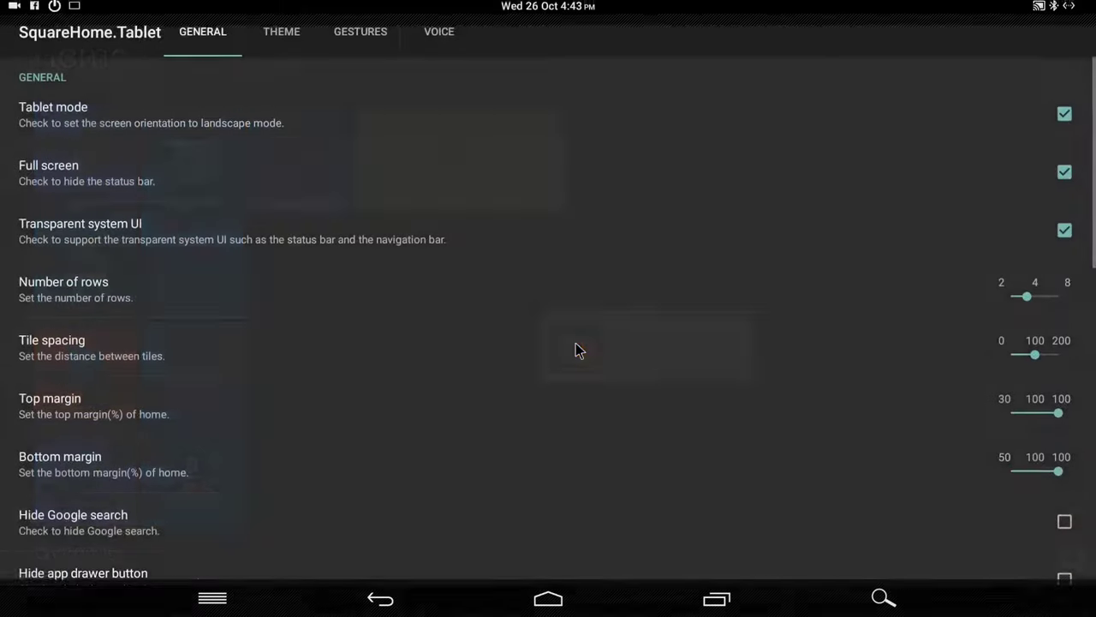
pyautogui.scroll(-1, 492, 428)
pyautogui.scroll(1, 379, 215)
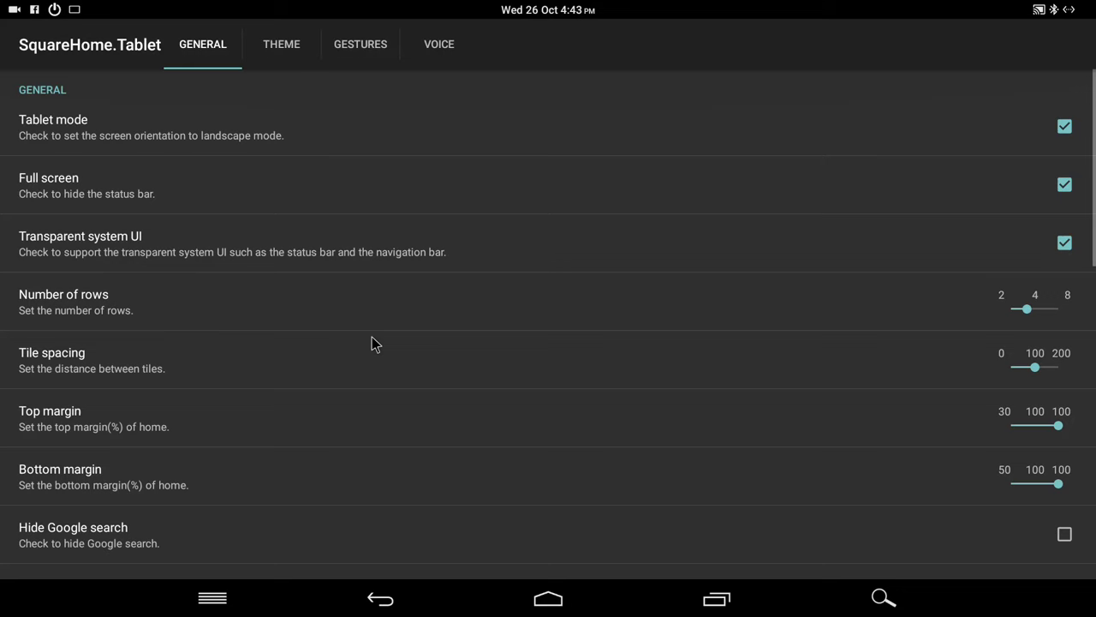
pyautogui.click(115, 533)
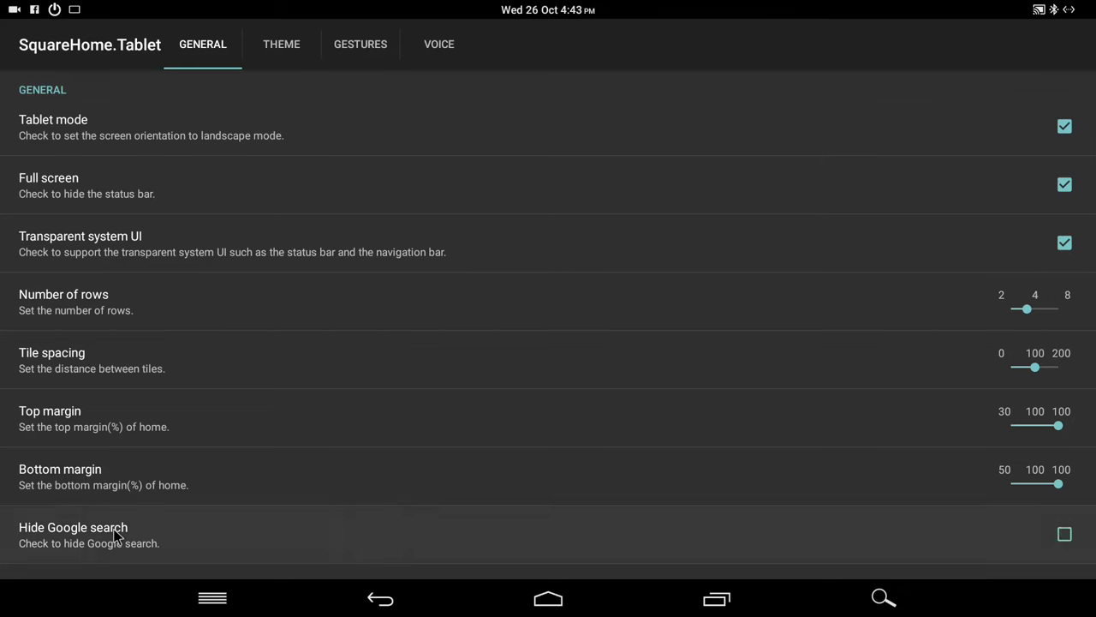
pyautogui.press('Escape')
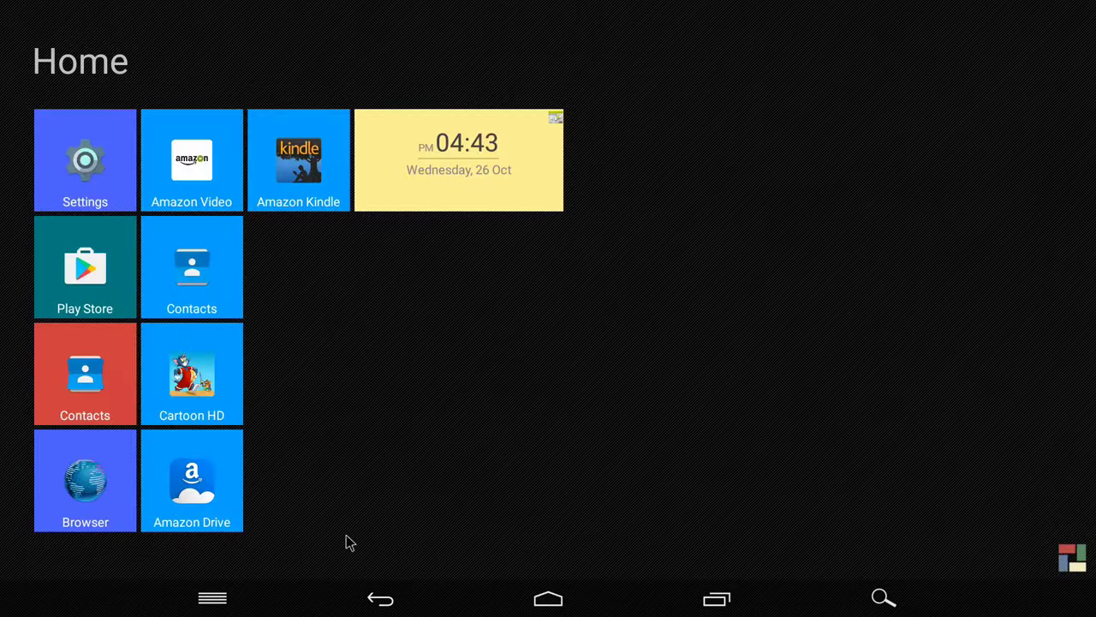
# Set the launcher's number of rows to 2 and return to the home screen
pyautogui.click(614, 358)
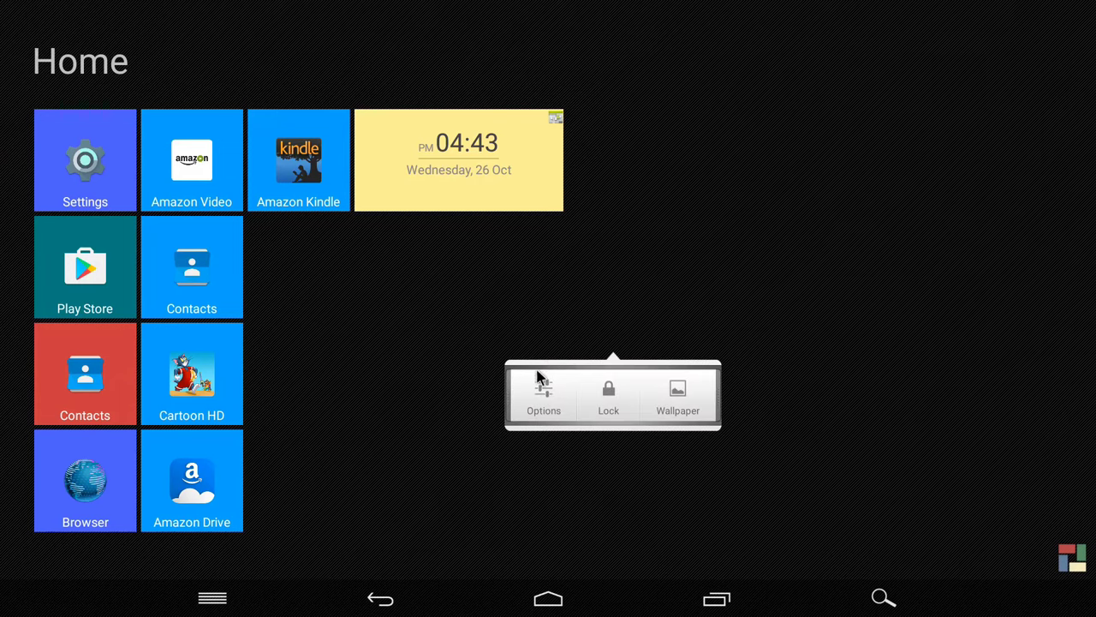
pyautogui.click(537, 380)
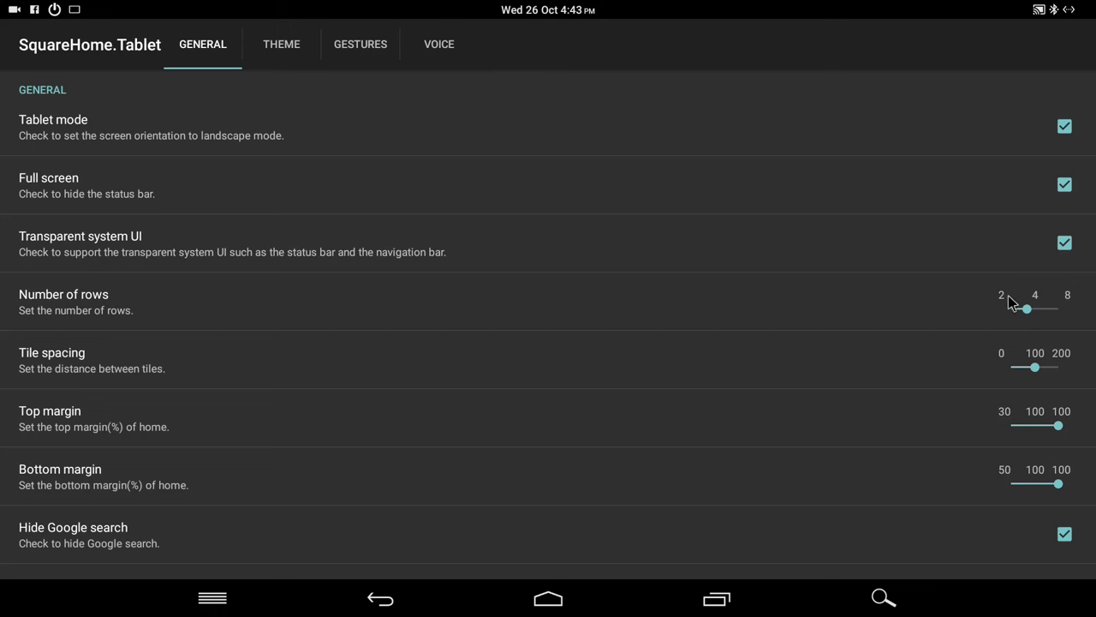
pyautogui.moveTo(1028, 314); pyautogui.dragTo(1005, 315)
pyautogui.rightClick(998, 314)
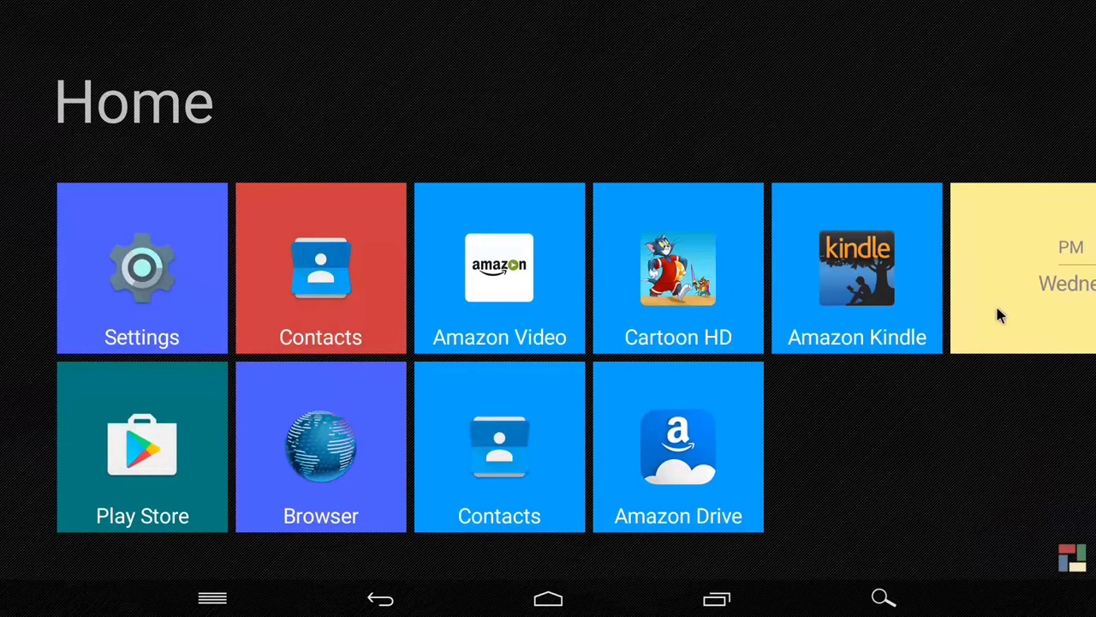
# Set the launcher's number of rows to 8 in the general options
pyautogui.click(868, 408)
pyautogui.click(796, 438)
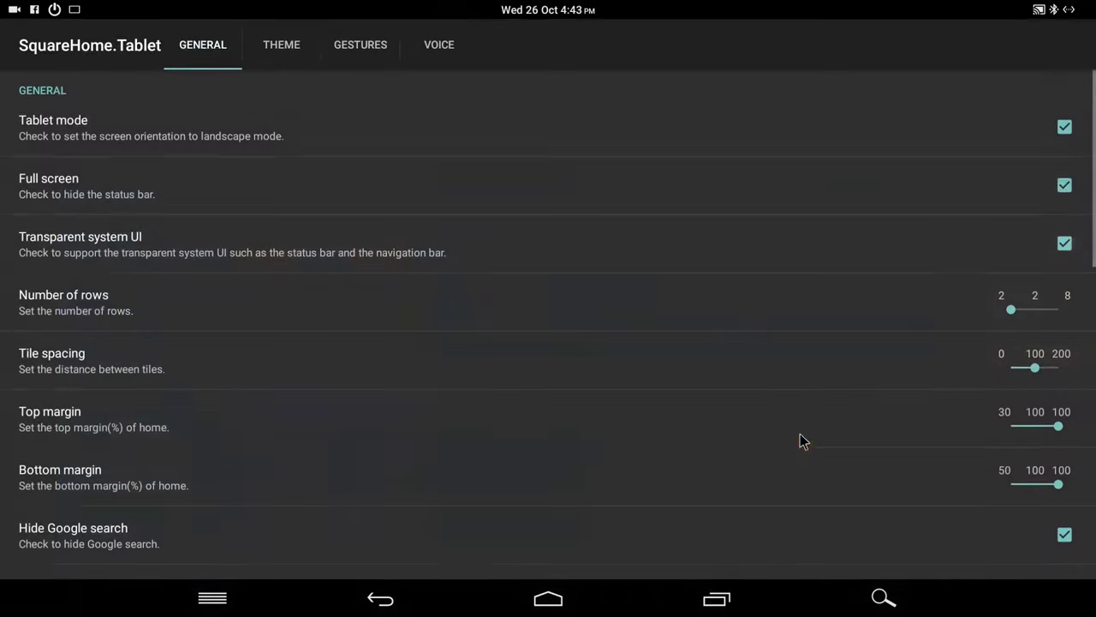
pyautogui.moveTo(1029, 308); pyautogui.dragTo(1070, 312)
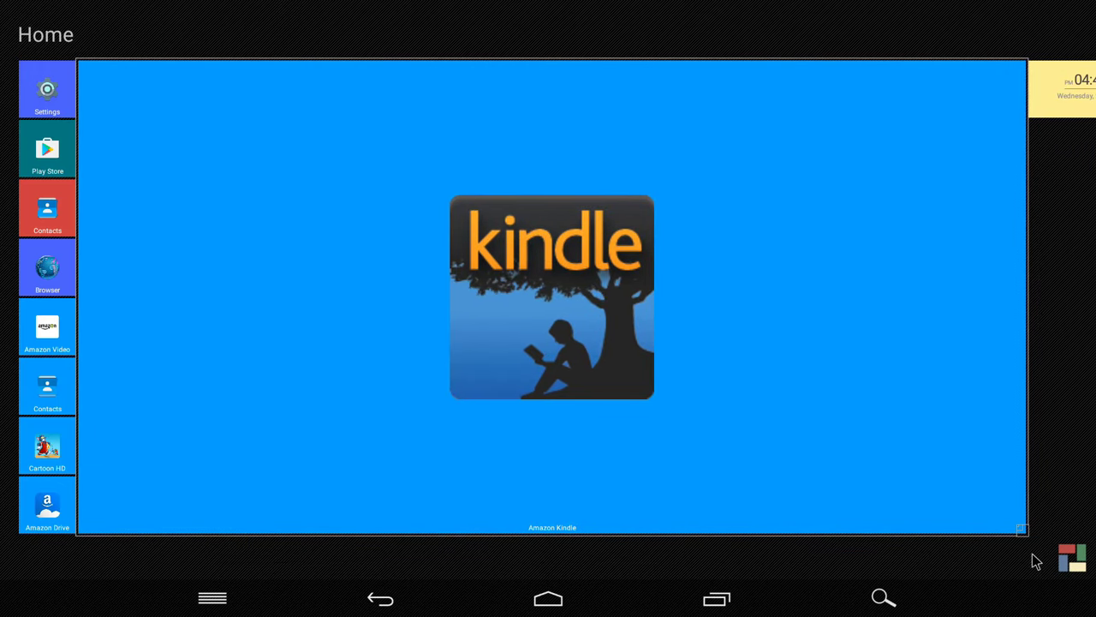
# Shrink the oversized Amazon Kindle tile to two columns wide and one row high
pyautogui.click(1062, 469)
pyautogui.click(981, 467)
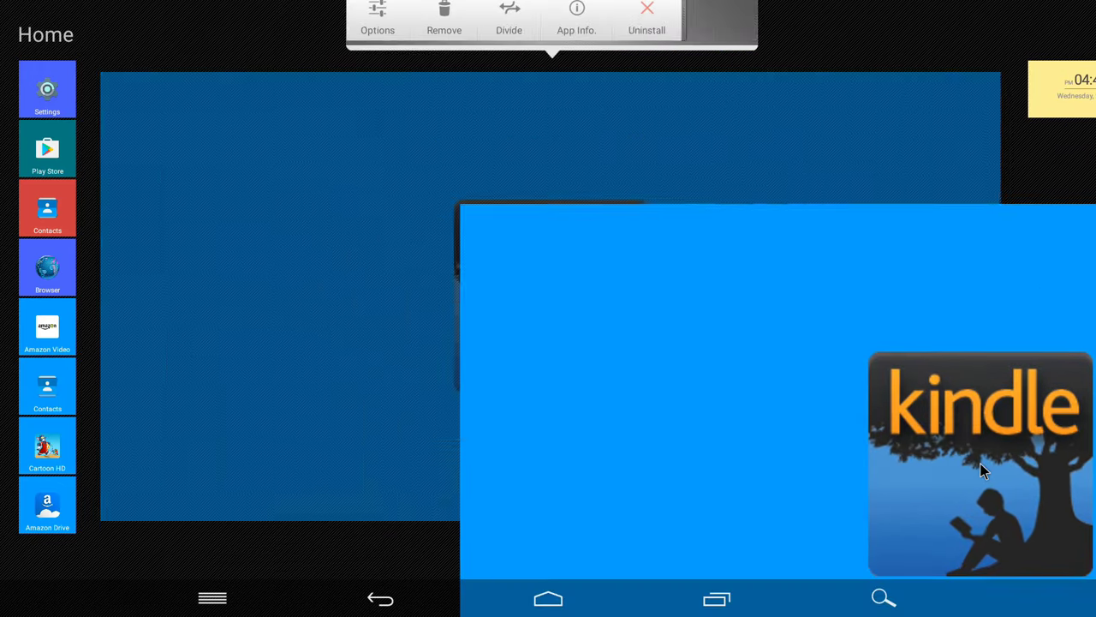
pyautogui.click(1019, 531)
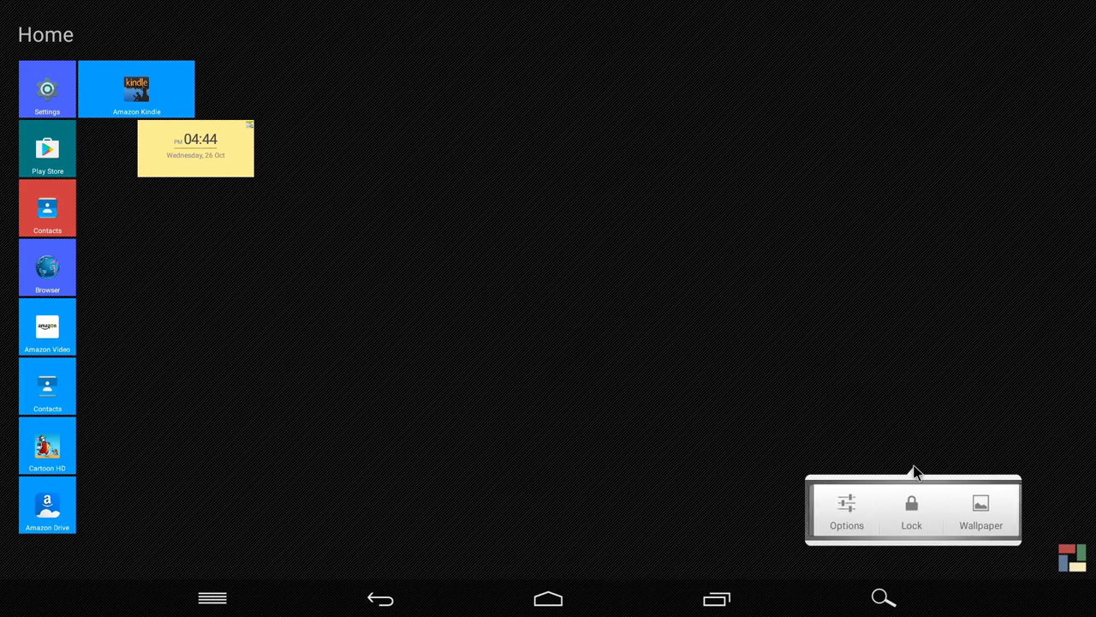
# Set the launcher's top margin to 30% and return to the home screen
pyautogui.click(849, 514)
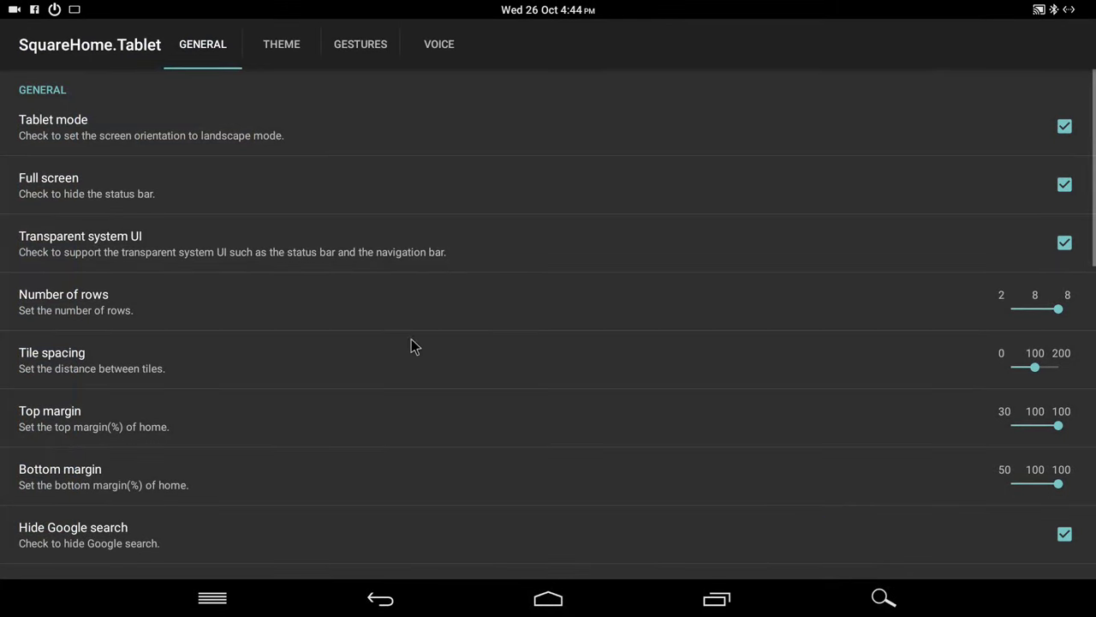
pyautogui.moveTo(871, 380); pyautogui.dragTo(885, 300)
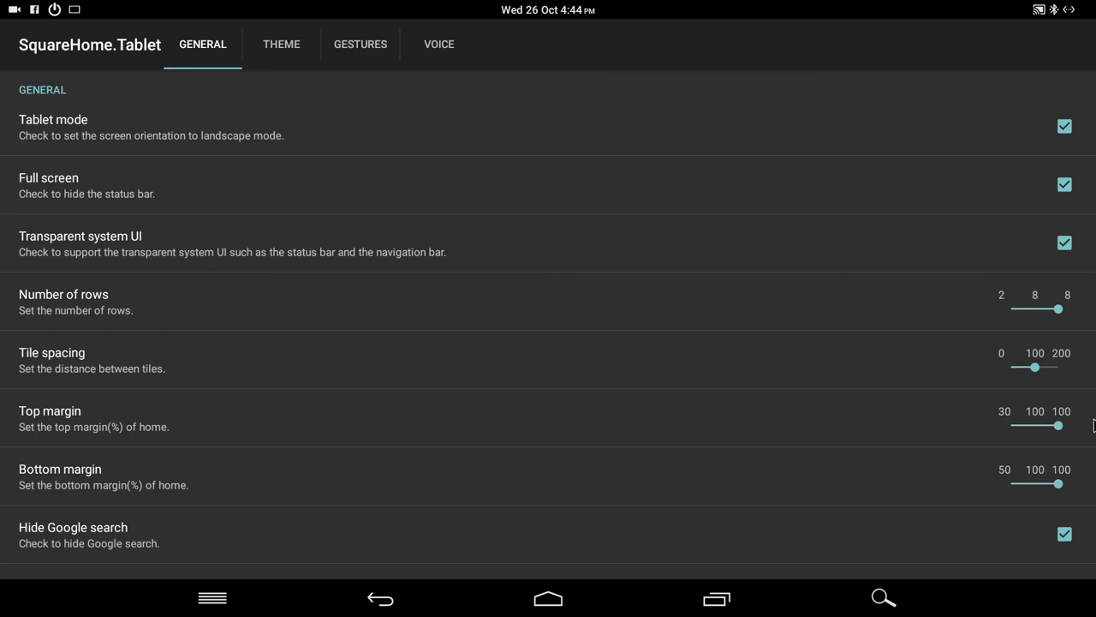
pyautogui.moveTo(1058, 425); pyautogui.dragTo(957, 432)
pyautogui.click(548, 598)
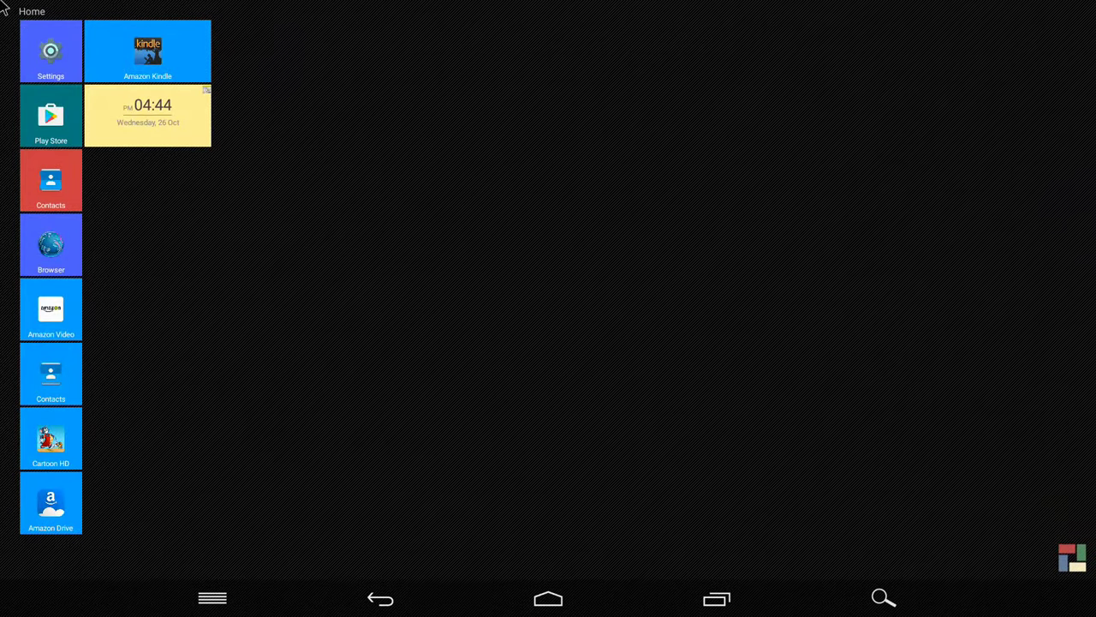
# Set the launcher's bottom margin to 50% in the general options
pyautogui.click(649, 276)
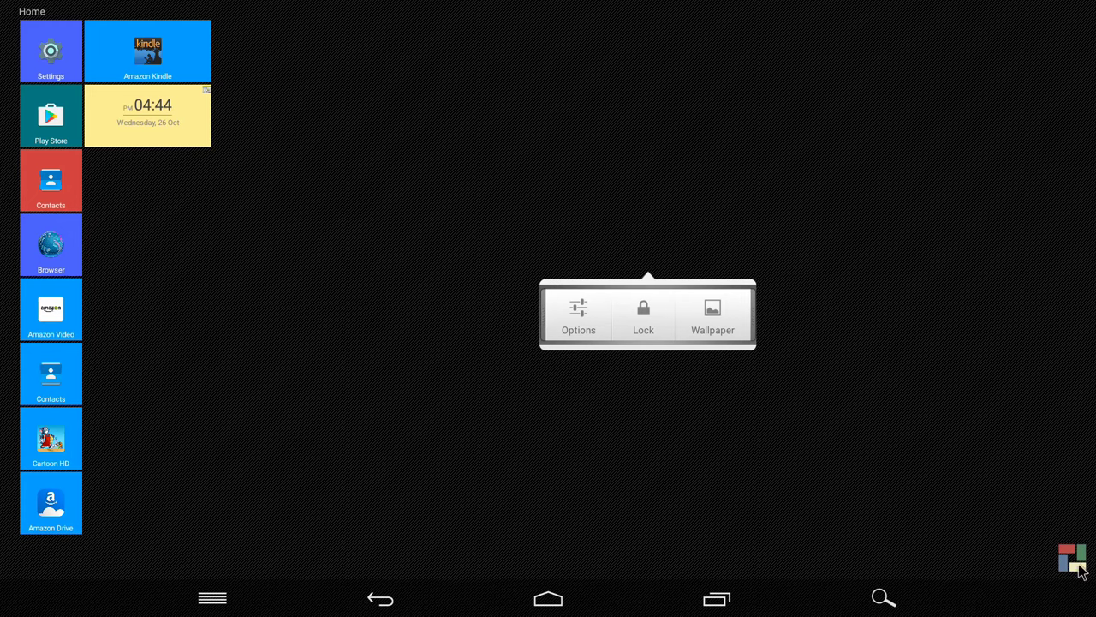
pyautogui.click(592, 310)
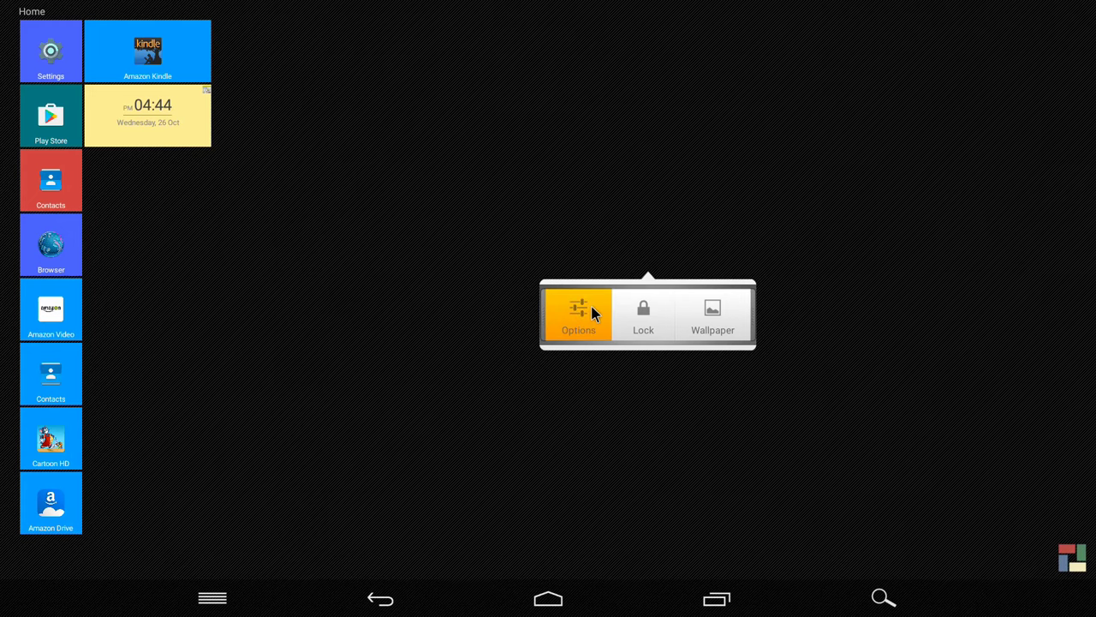
pyautogui.moveTo(1048, 484); pyautogui.dragTo(937, 487)
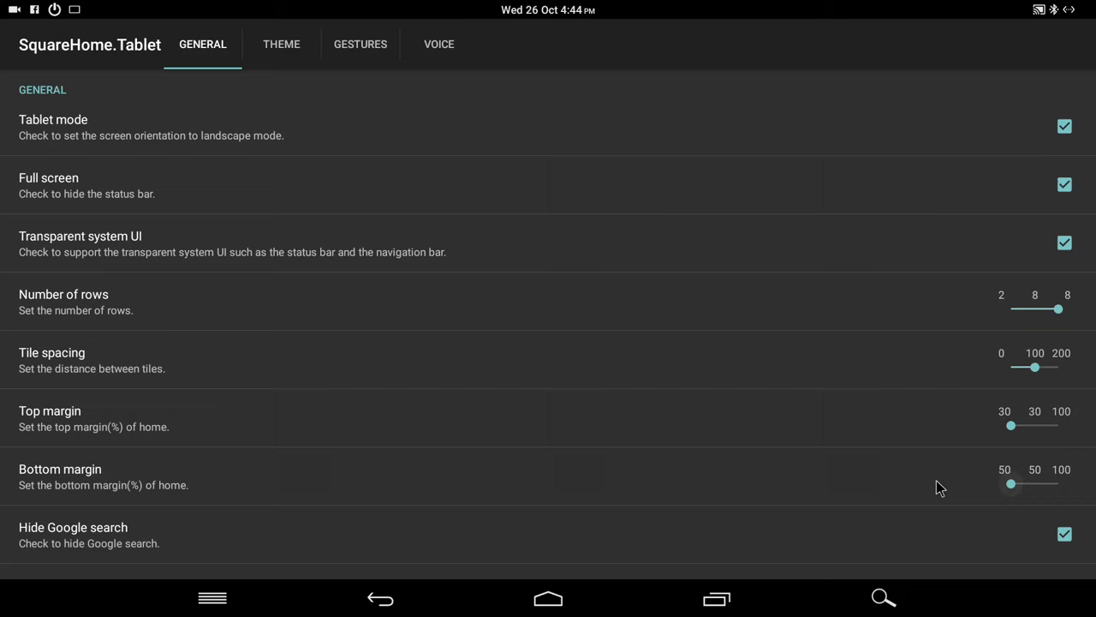
# Check the home screen, then set the launcher's top margin to 60% and bottom margin to 80%
pyautogui.press('Escape')
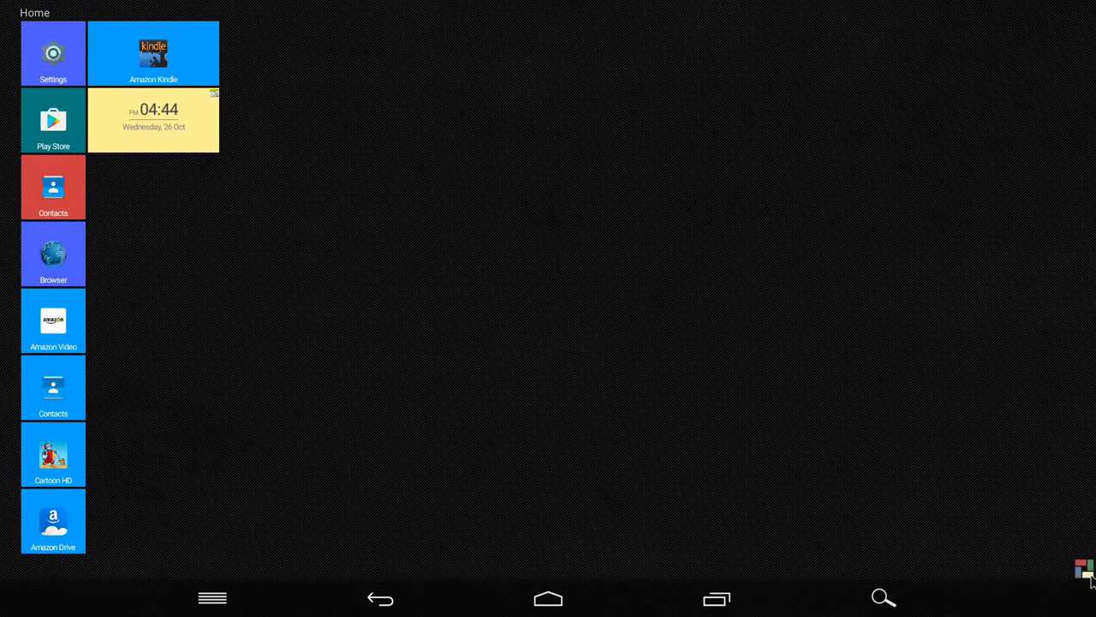
pyautogui.click(552, 409)
pyautogui.click(482, 443)
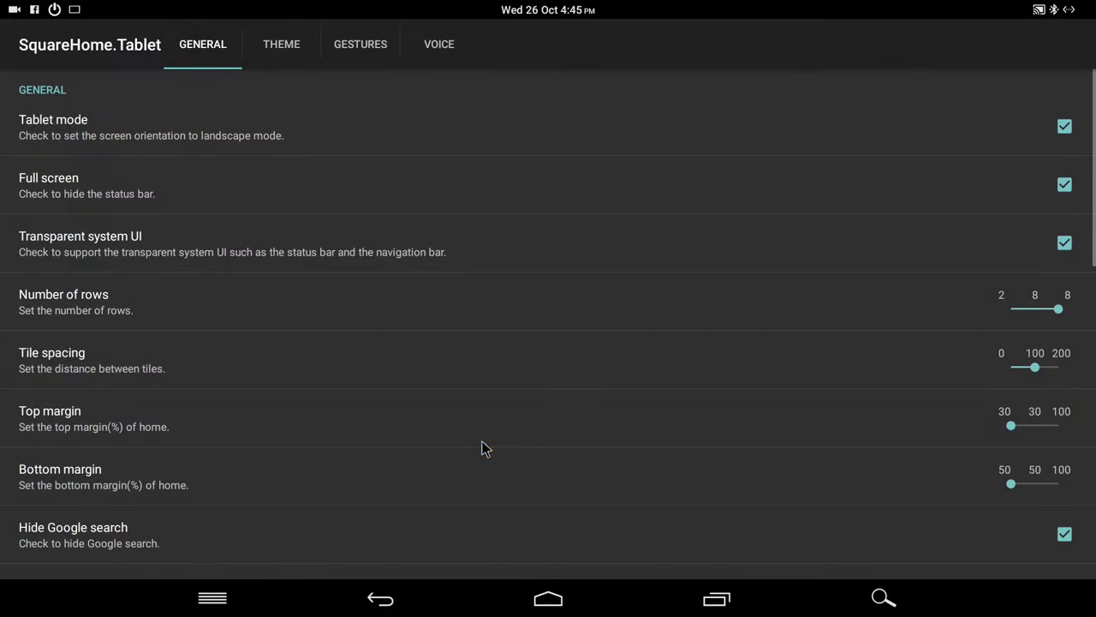
pyautogui.moveTo(1022, 483); pyautogui.dragTo(1091, 486)
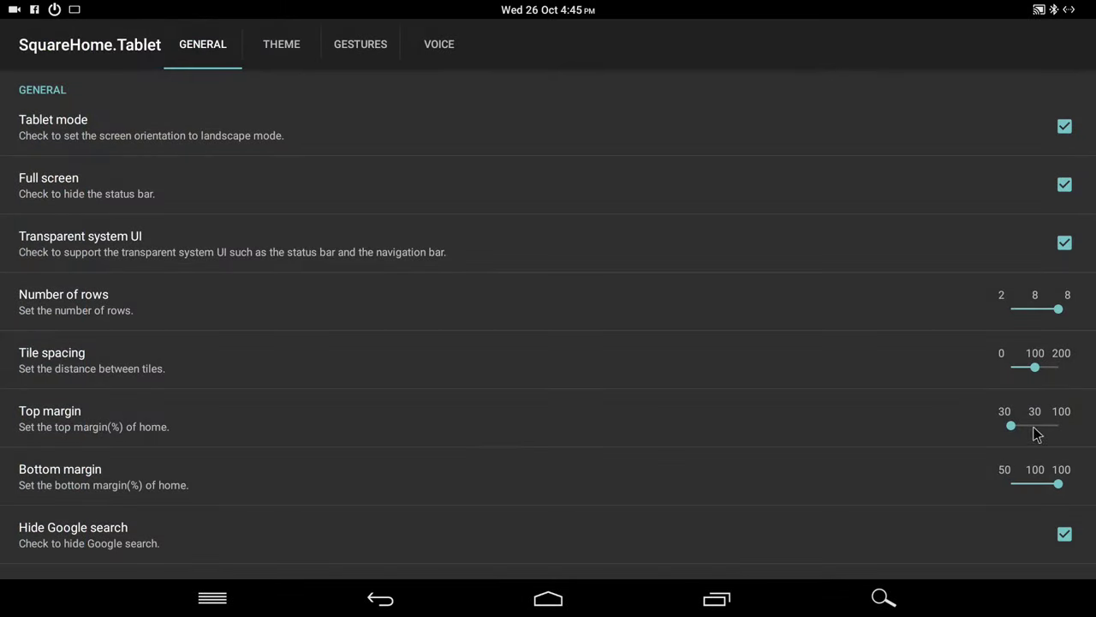
pyautogui.moveTo(1034, 428); pyautogui.dragTo(1033, 425)
pyautogui.click(1040, 484)
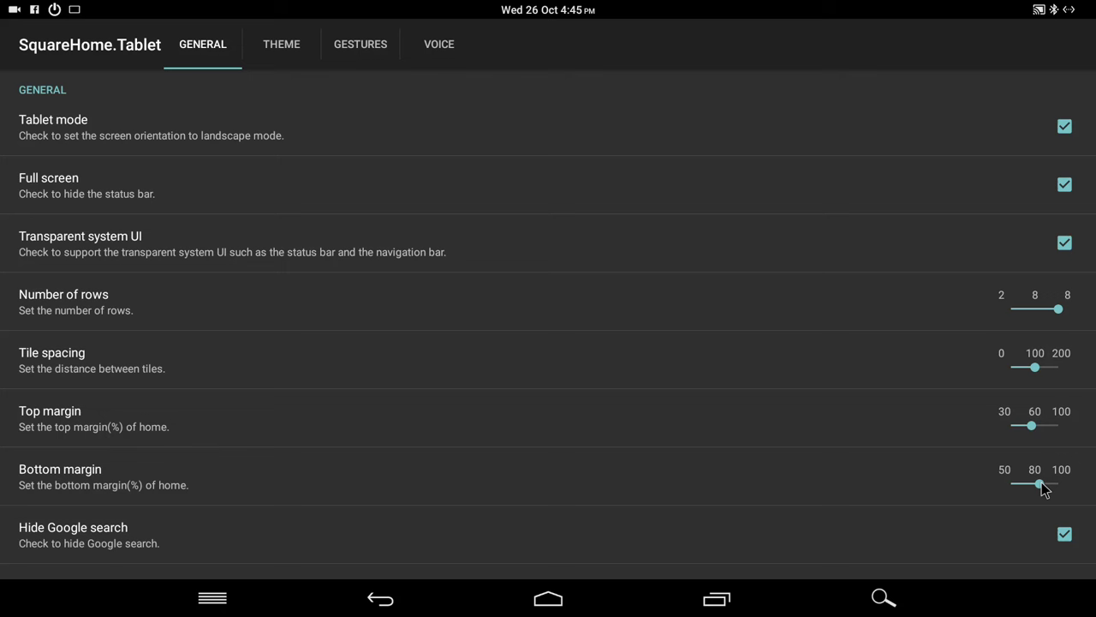
# Turn off tile animation in the general options and test it by opening the Play Store from the home screen
pyautogui.moveTo(490, 510); pyautogui.dragTo(470, 166)
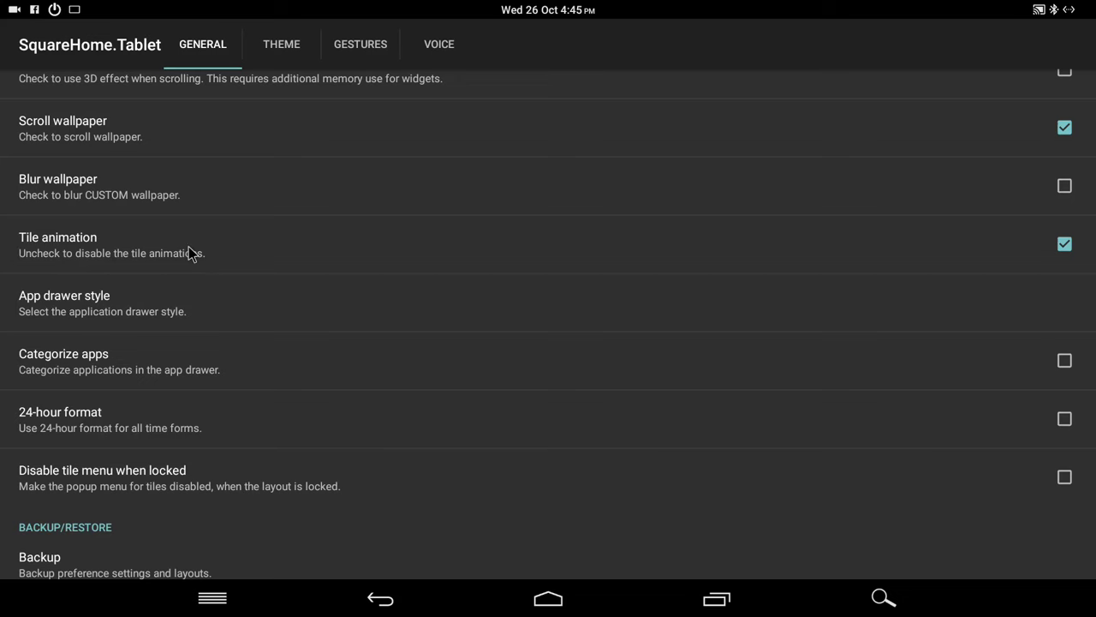
pyautogui.click(605, 264)
pyautogui.press('Escape')
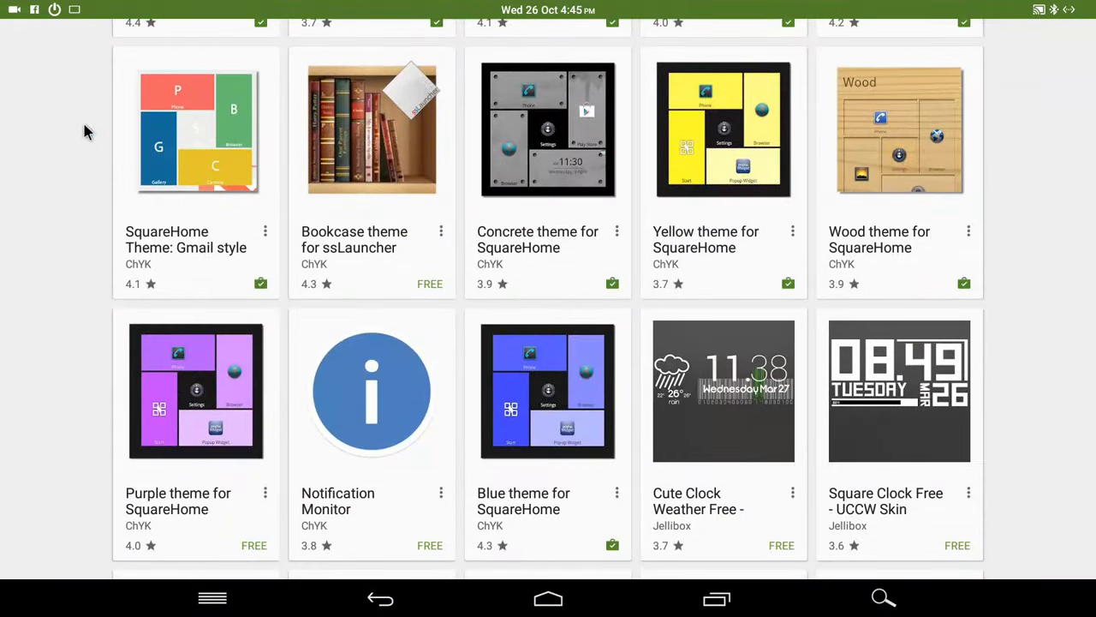
pyautogui.press('Escape')
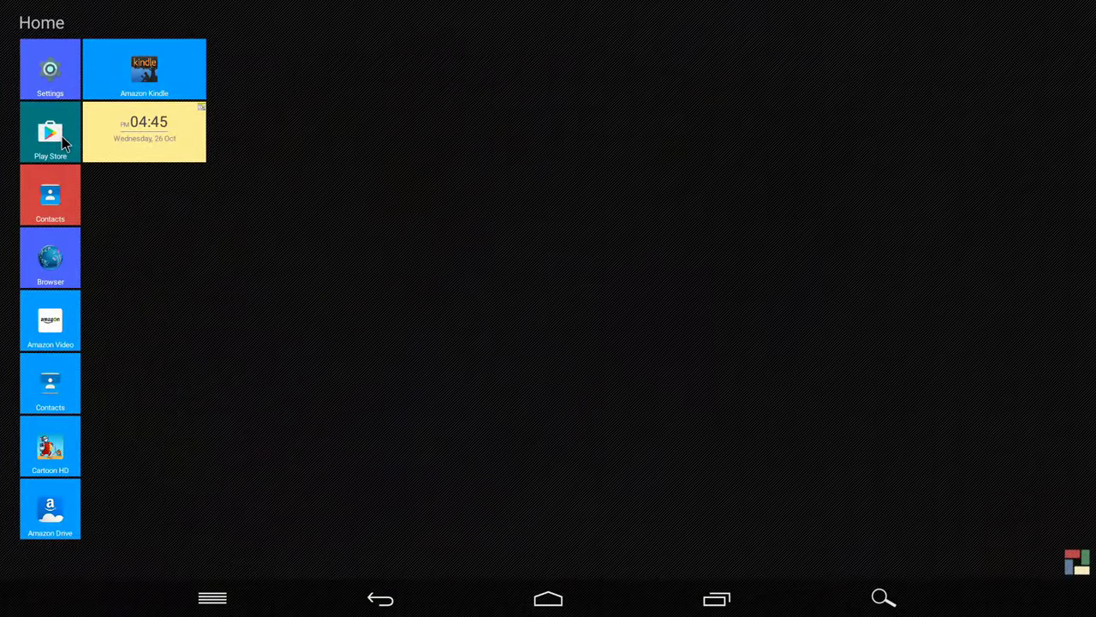
pyautogui.press('Escape')
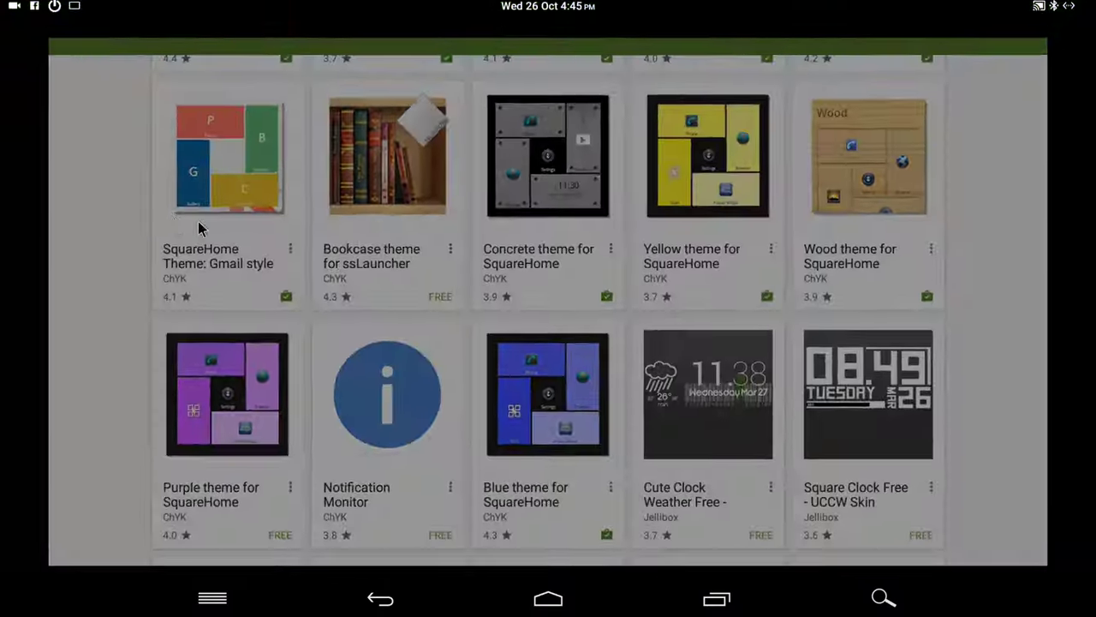
# Turn tile animation back on in the launcher's general options
pyautogui.click(305, 252)
pyautogui.click(249, 289)
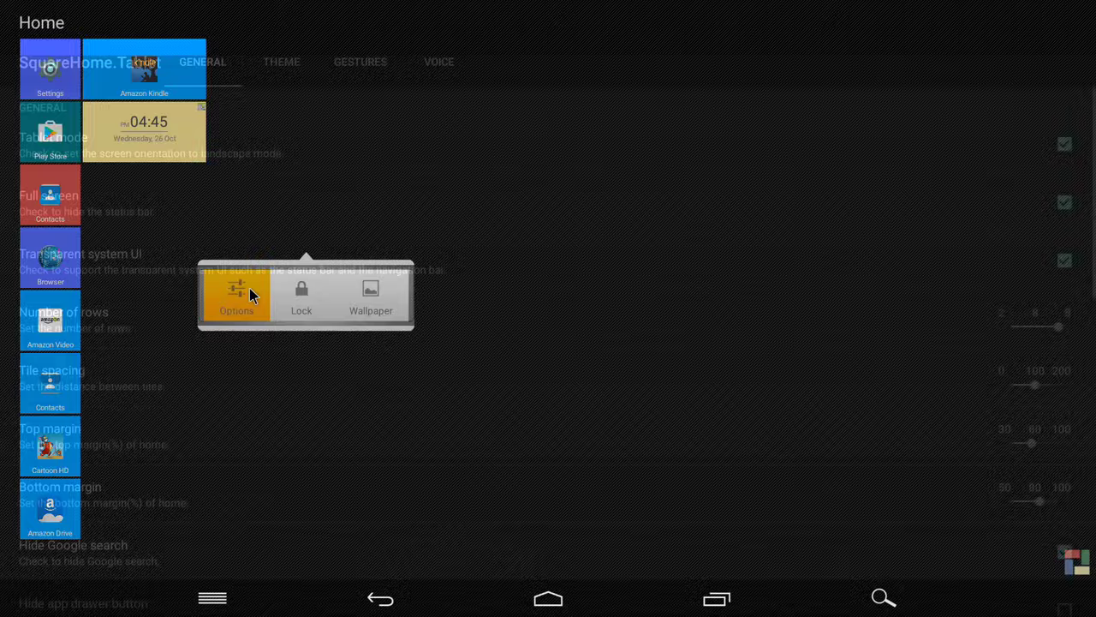
pyautogui.moveTo(376, 449); pyautogui.dragTo(368, 223)
pyautogui.moveTo(372, 279); pyautogui.dragTo(356, 491)
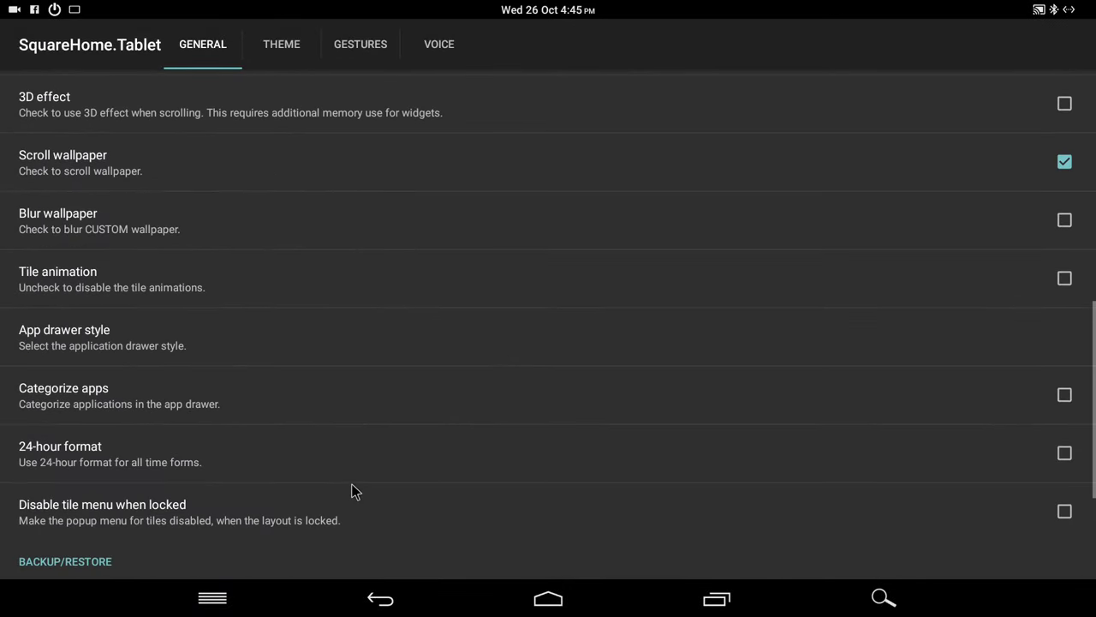
pyautogui.click(97, 291)
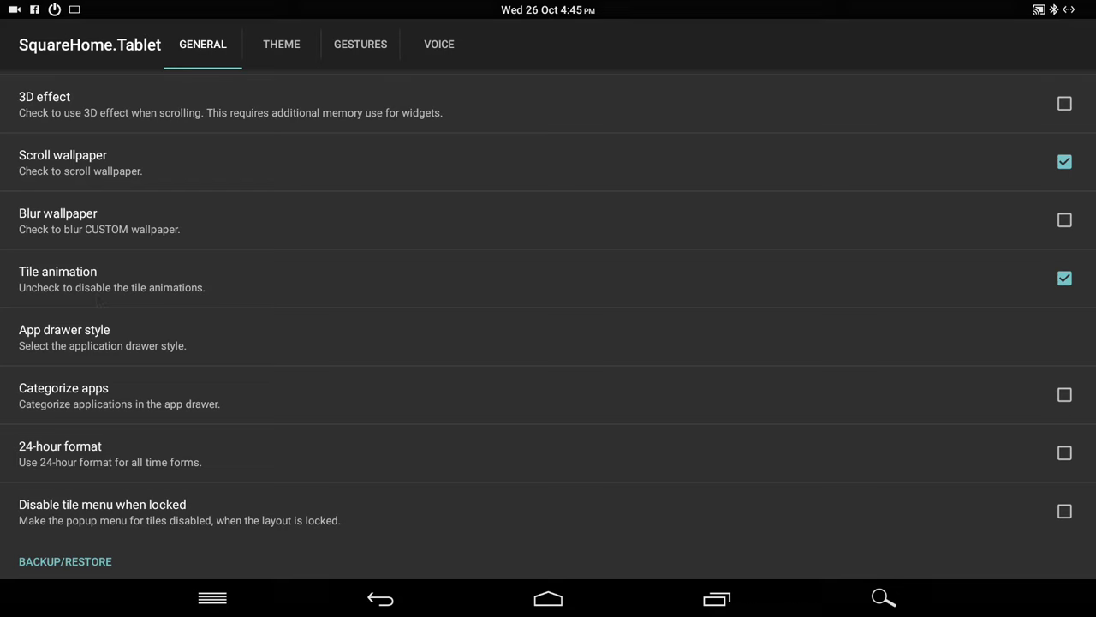
# Open the Play Store from its home tile to examine the launch animation and return to the home screen
pyautogui.press('Escape')
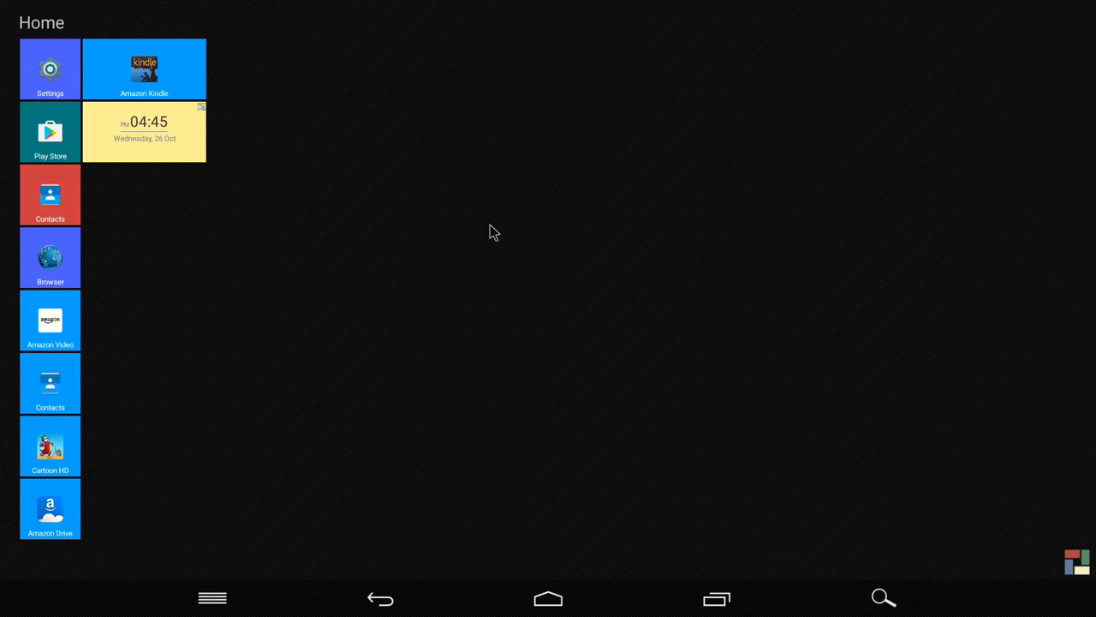
pyautogui.click(79, 152)
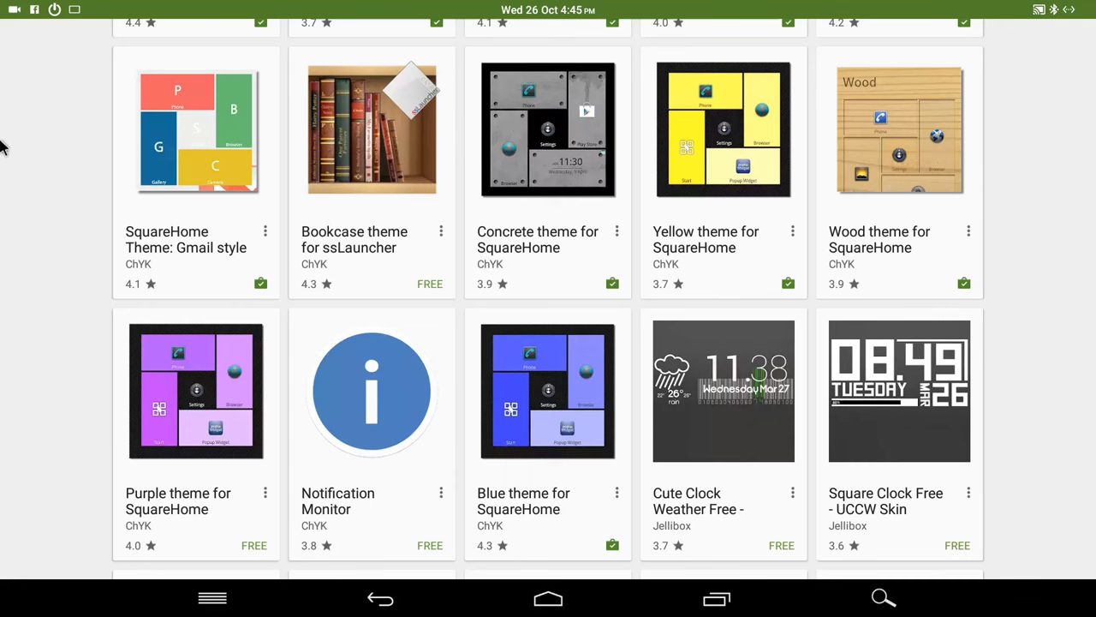
pyautogui.rightClick(824, 358)
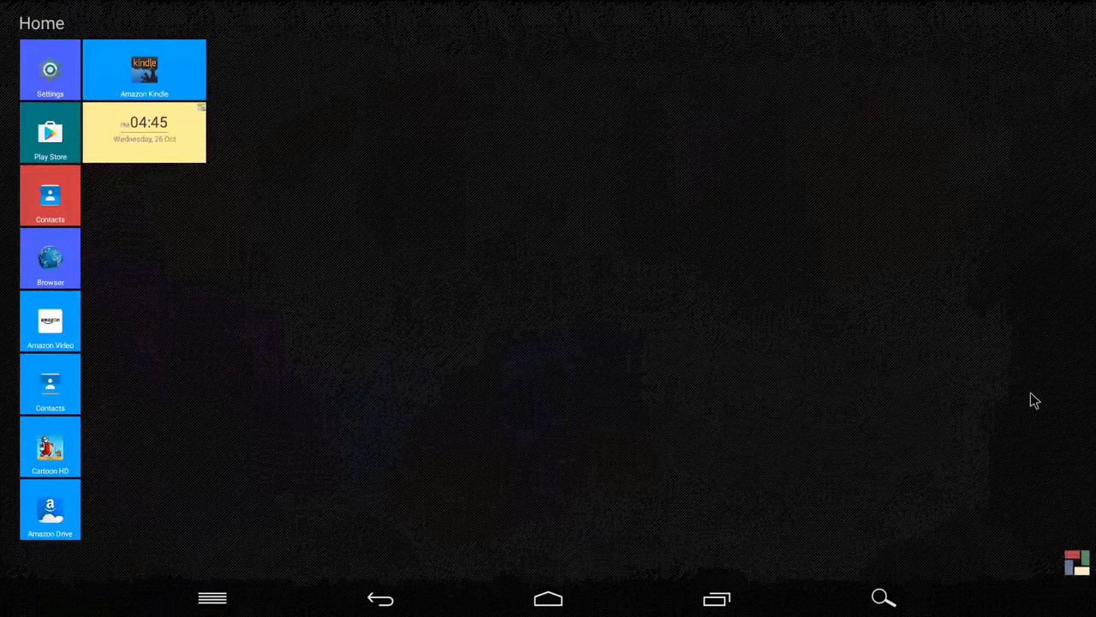
# Apply the Glass theme to the launcher in its theme options and return to the home screen
pyautogui.click(777, 335)
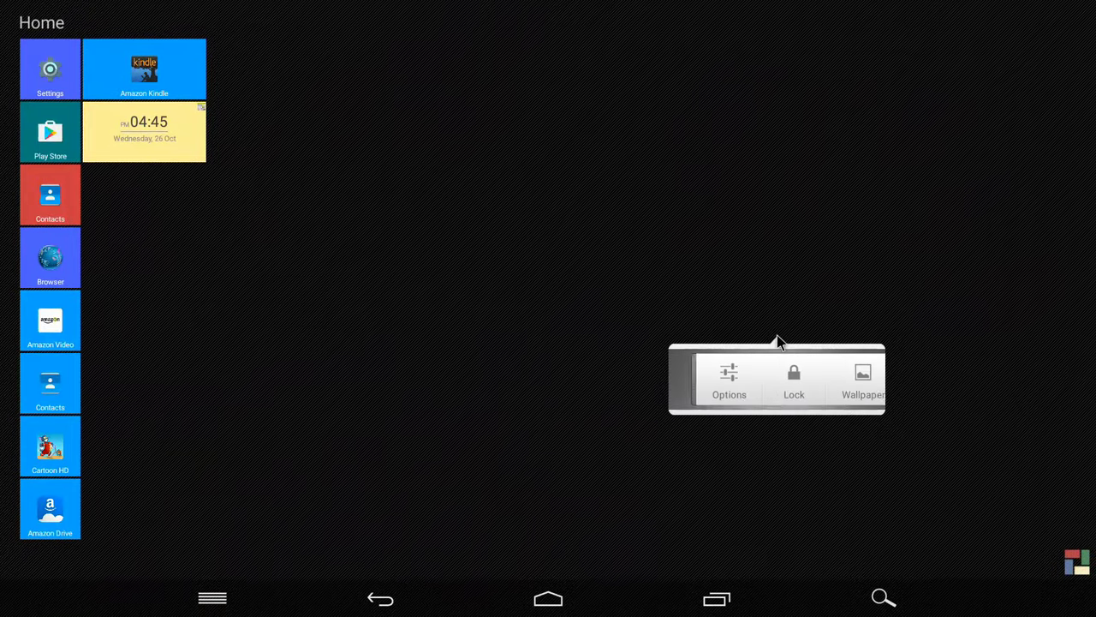
pyautogui.click(711, 380)
pyautogui.moveTo(426, 458); pyautogui.dragTo(423, 147)
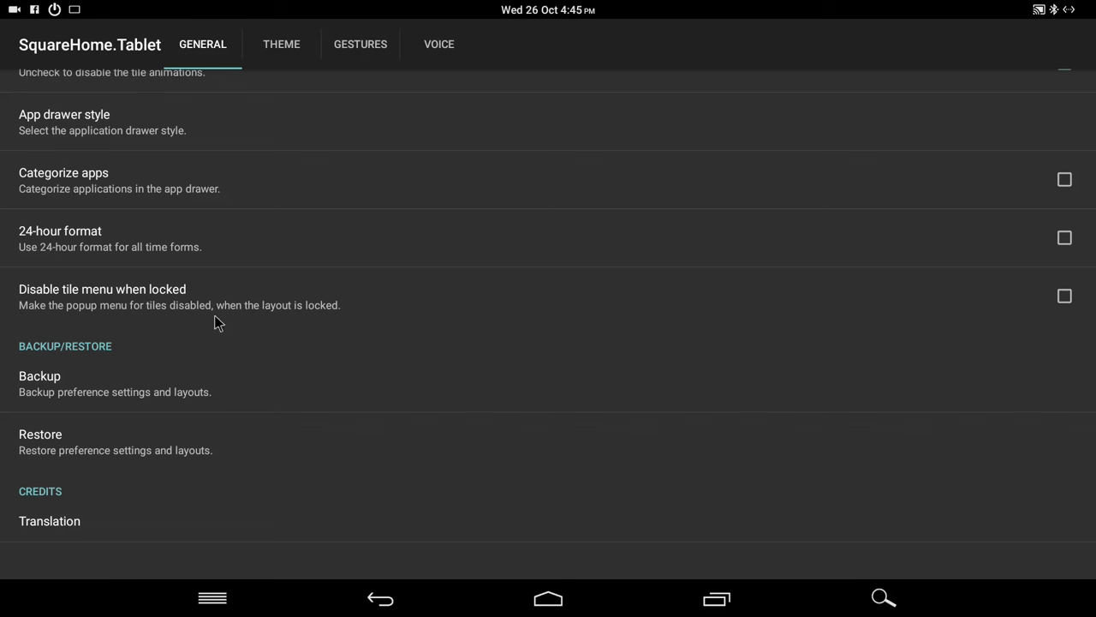
pyautogui.click(277, 48)
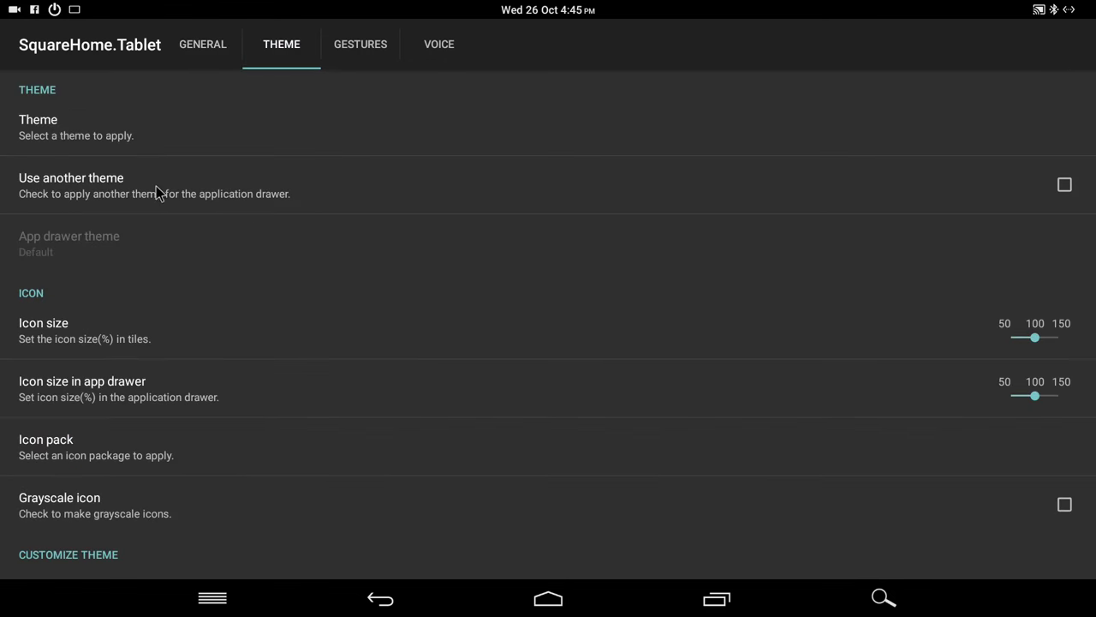
pyautogui.click(95, 144)
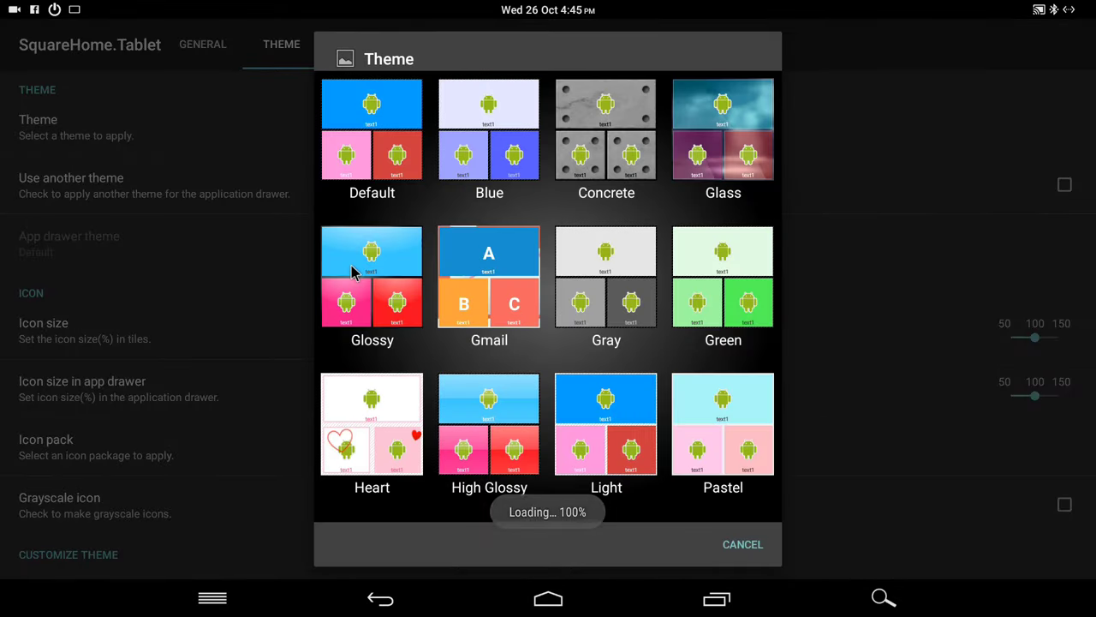
pyautogui.click(762, 138)
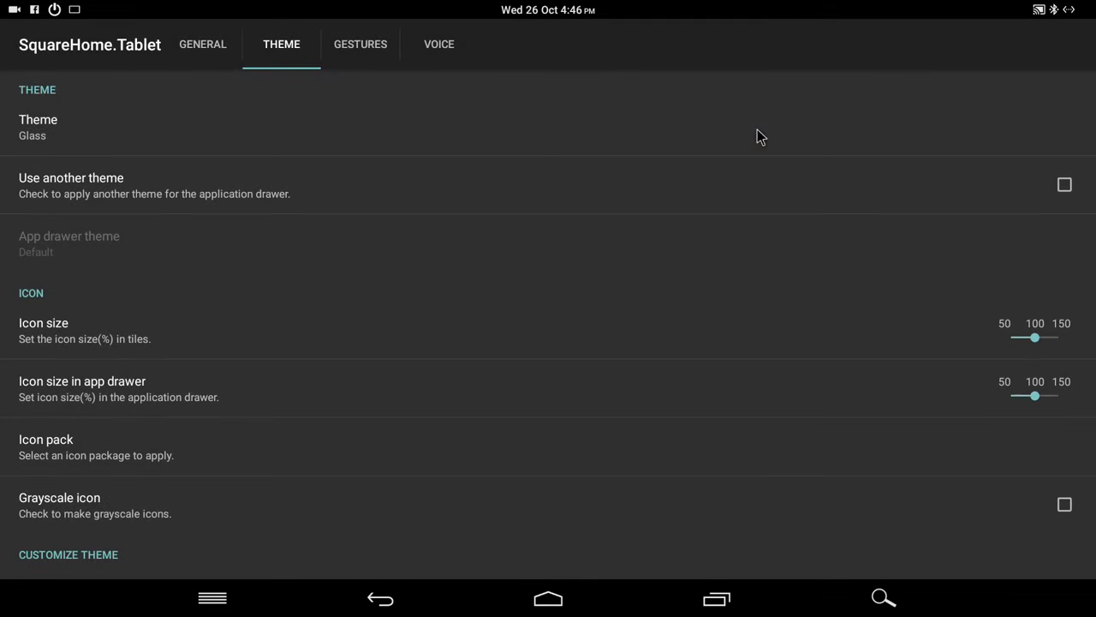
pyautogui.rightClick(660, 287)
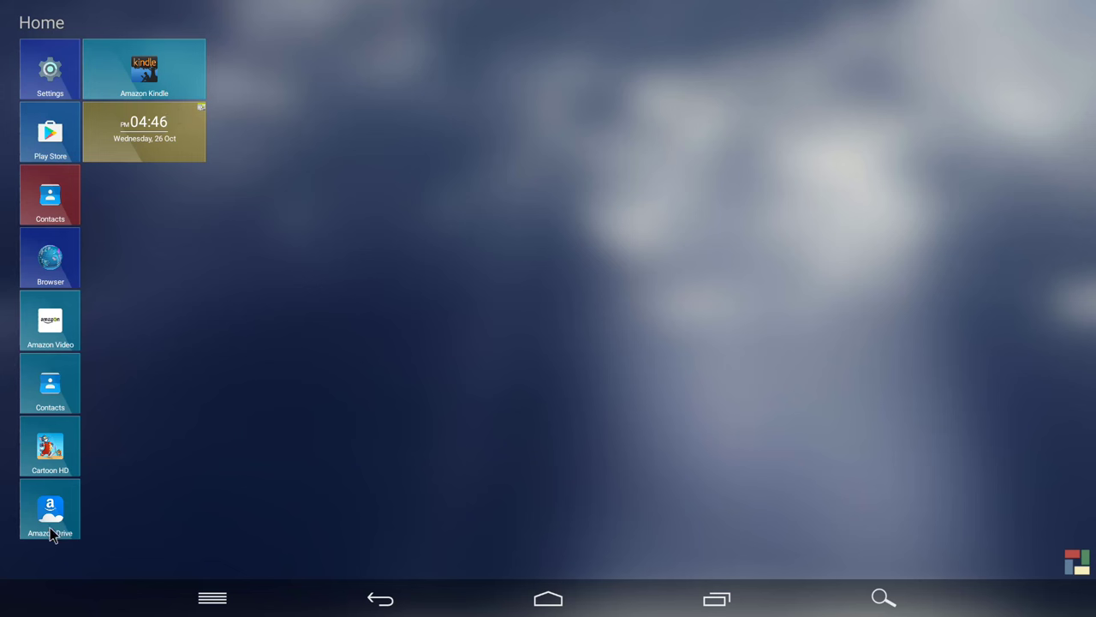
# Change the Cartoon HD tile's background style to dark red
pyautogui.click(55, 447)
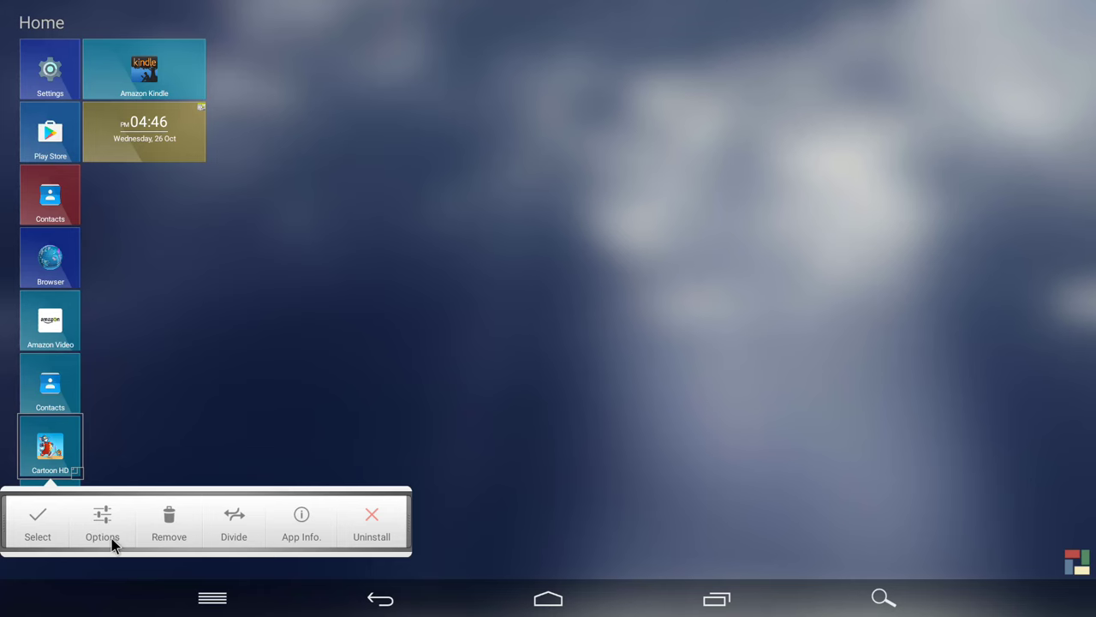
pyautogui.click(112, 536)
pyautogui.click(347, 345)
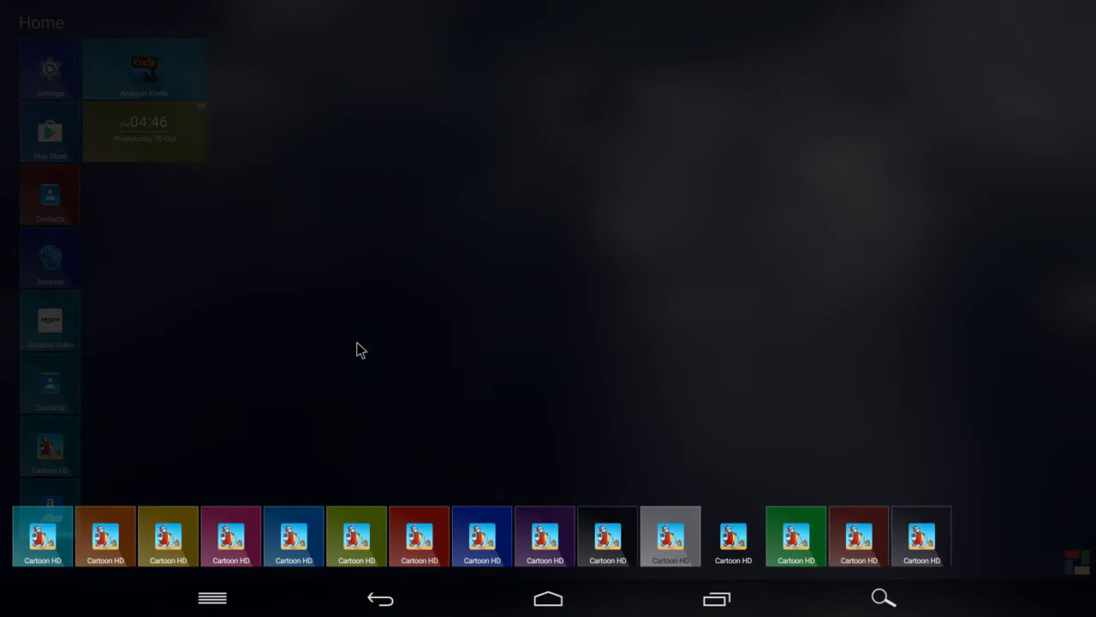
pyautogui.click(862, 552)
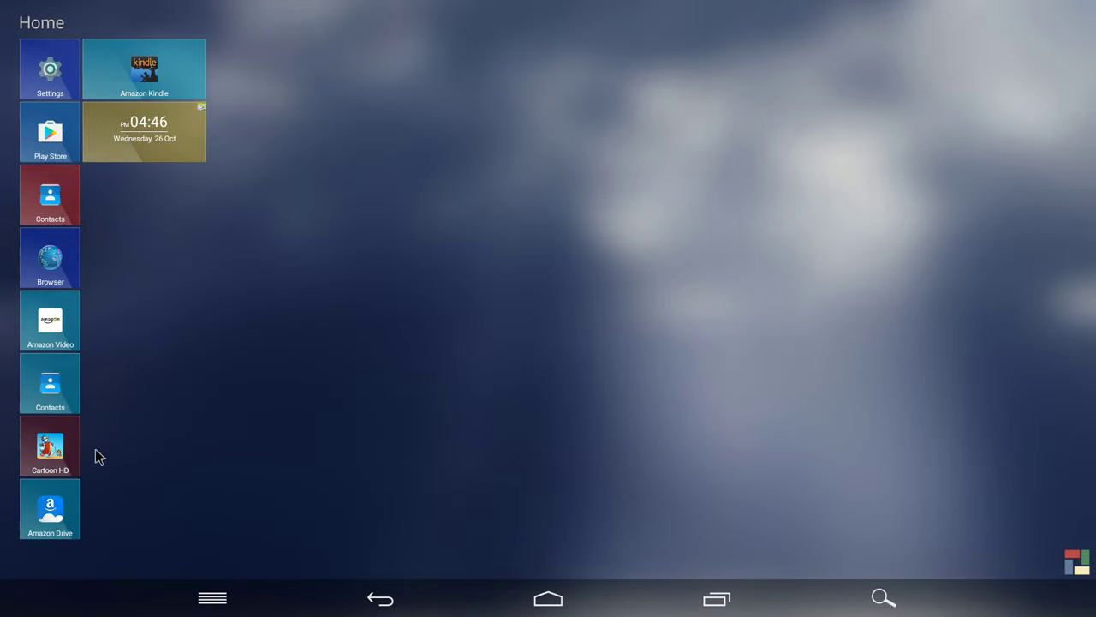
# Enable a separate theme for the app drawer, choose Green for it, and return to the home screen
pyautogui.click(417, 343)
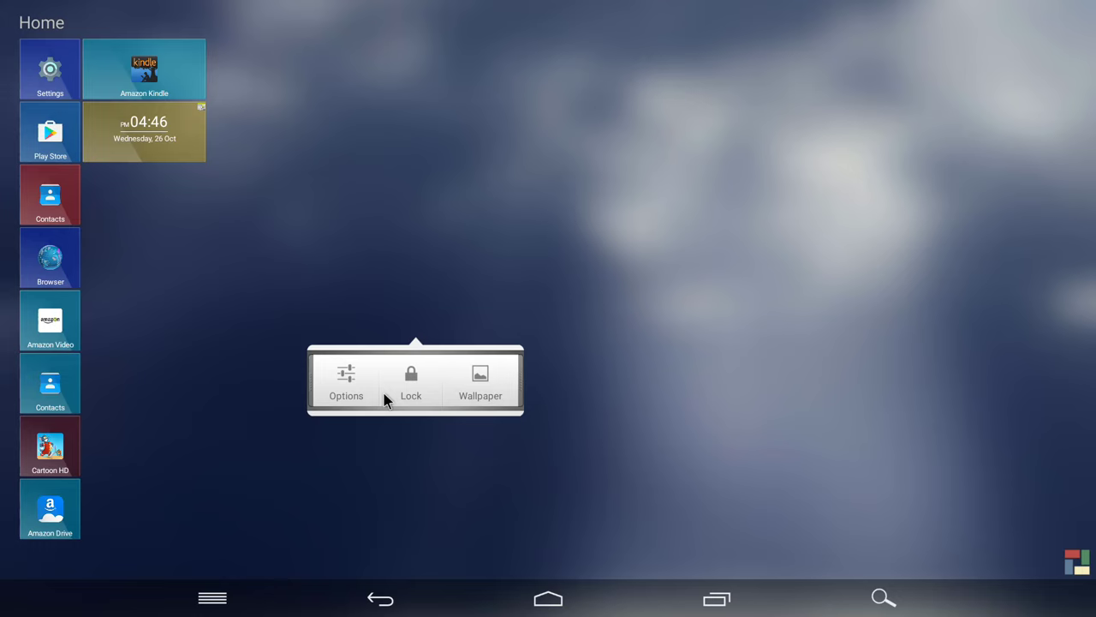
pyautogui.click(346, 383)
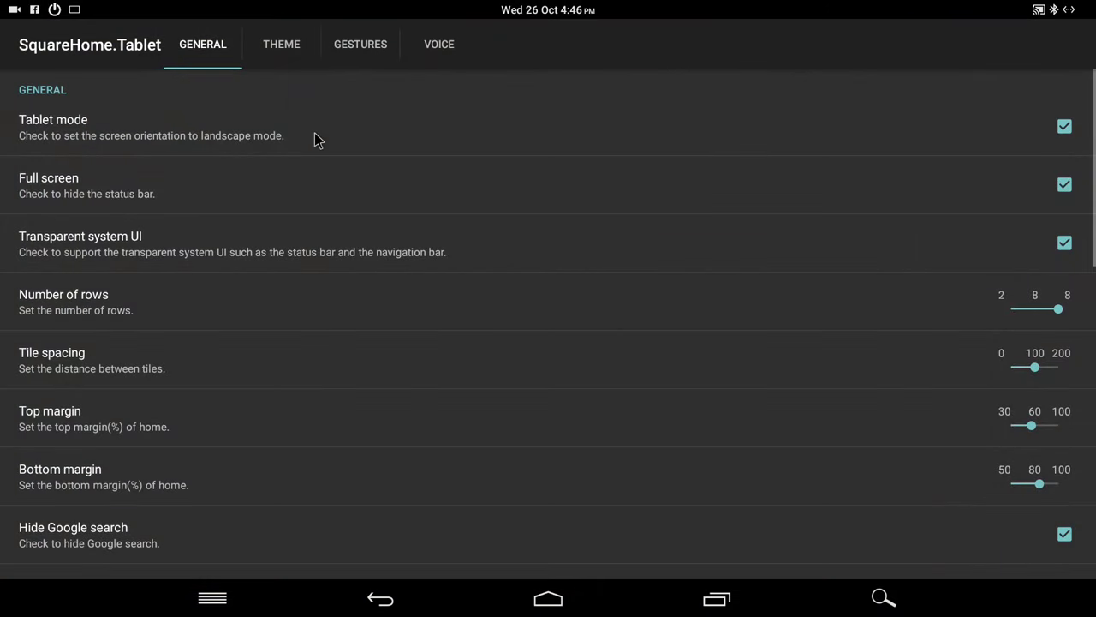
pyautogui.click(278, 49)
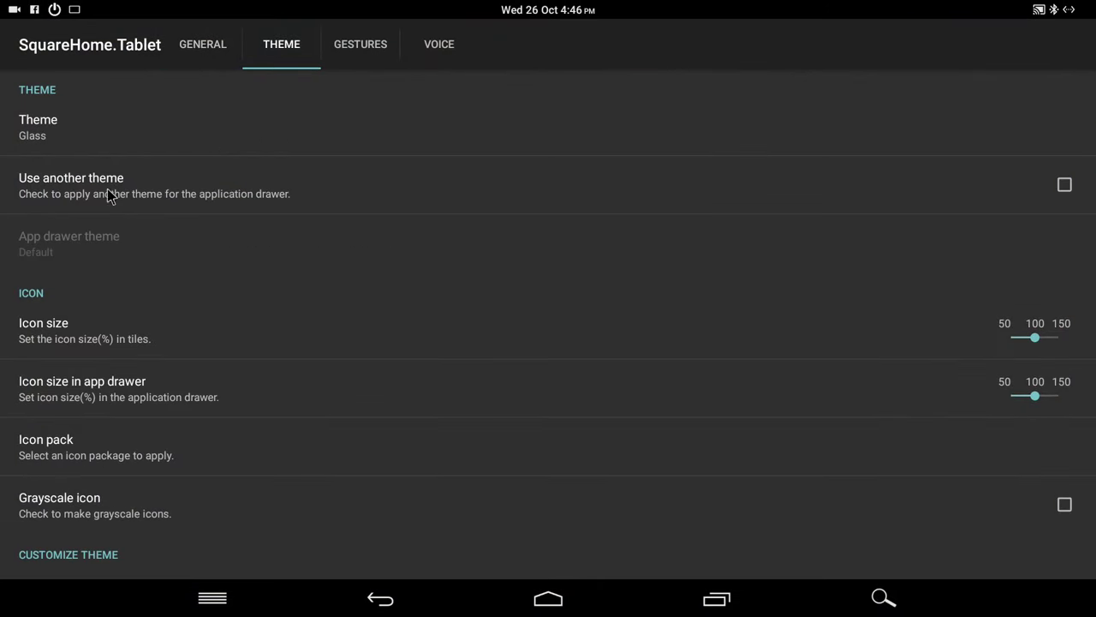
pyautogui.click(48, 197)
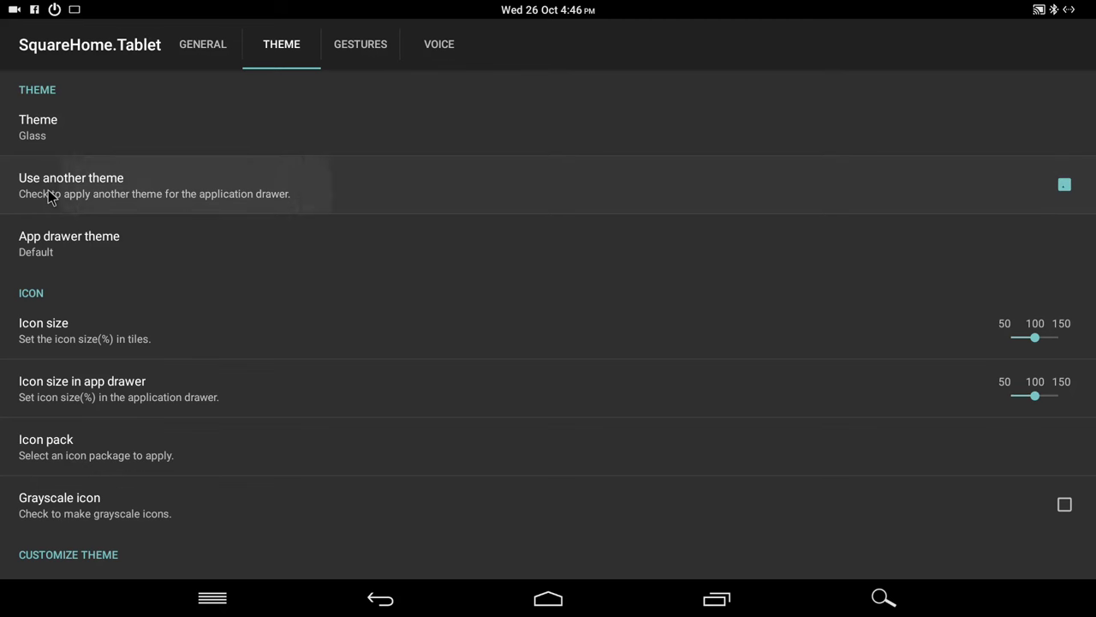
pyautogui.click(87, 249)
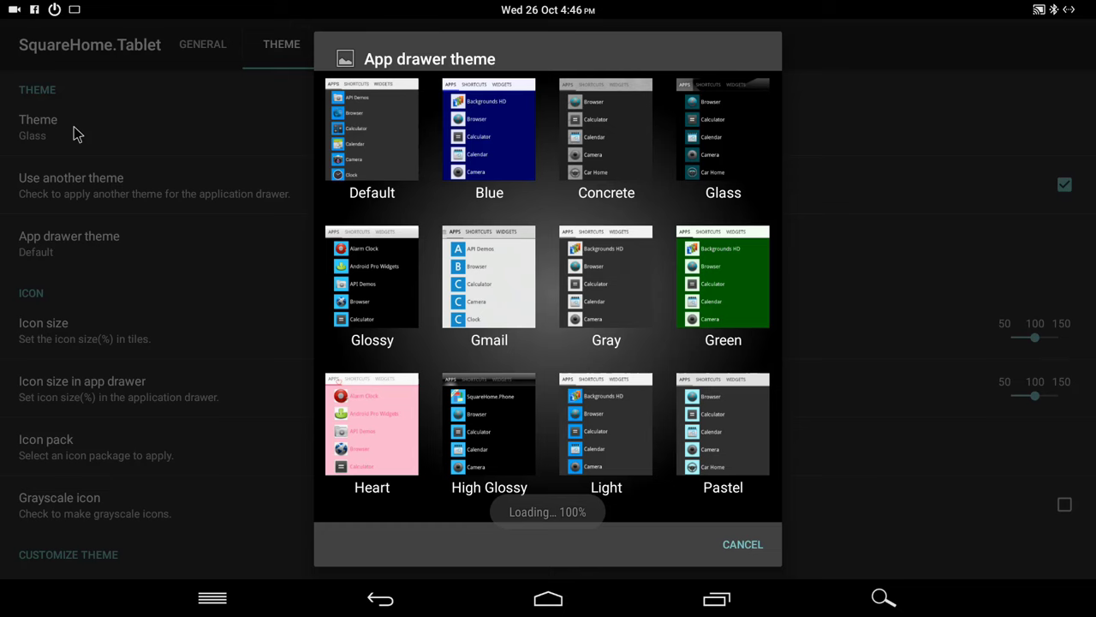
pyautogui.click(737, 284)
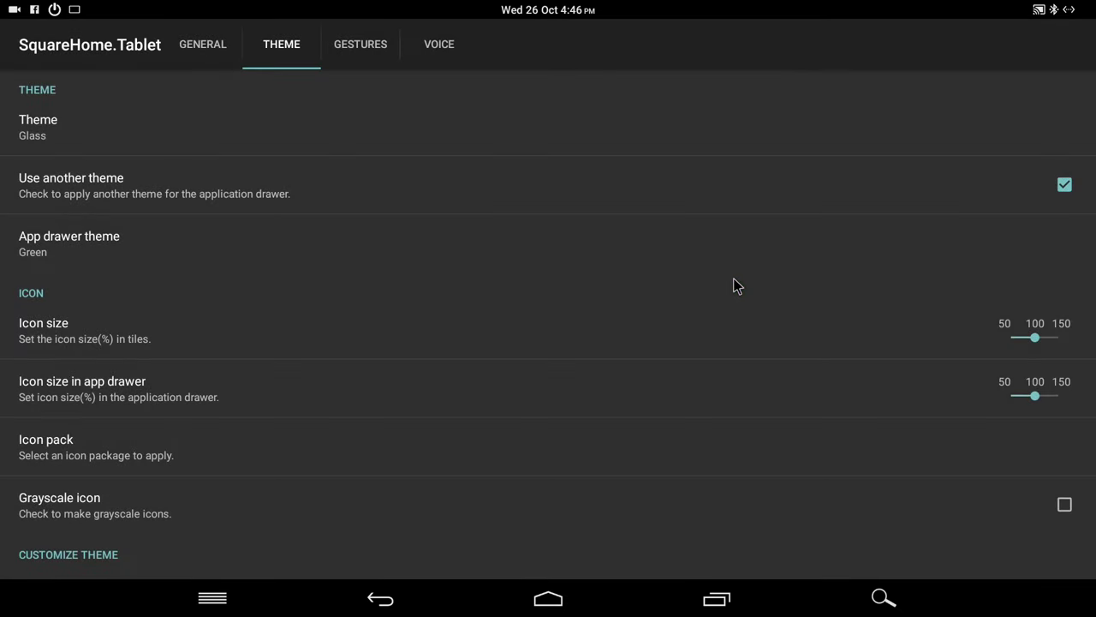
pyautogui.press('Escape')
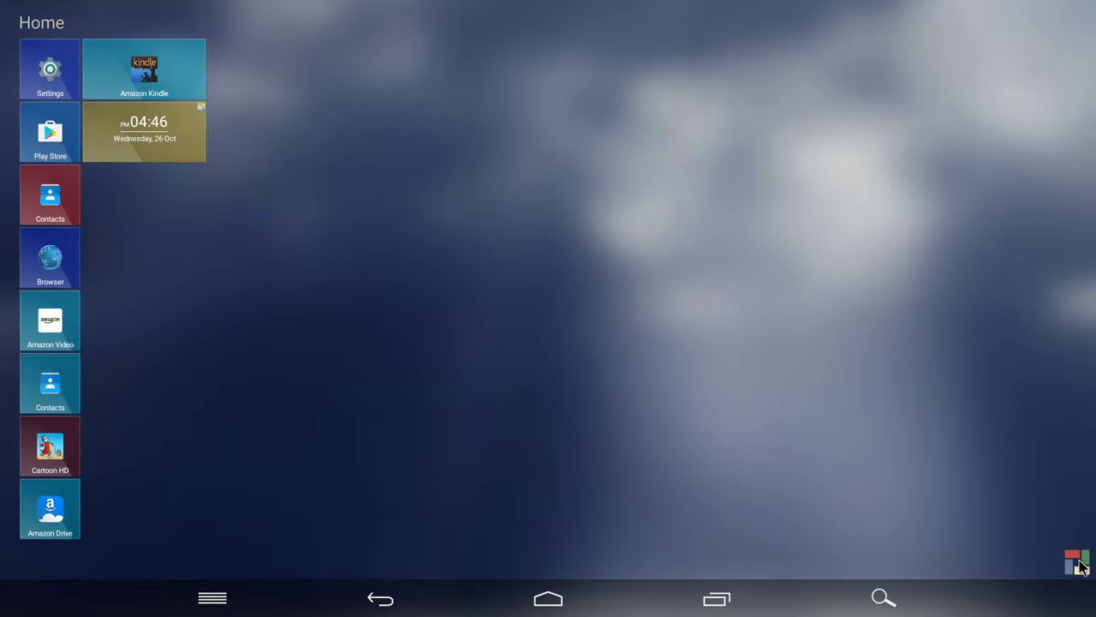
# Open the app drawer, examine its list of apps in the new theme, and return to the home screen
pyautogui.click(1077, 562)
pyautogui.moveTo(749, 420); pyautogui.dragTo(748, 245)
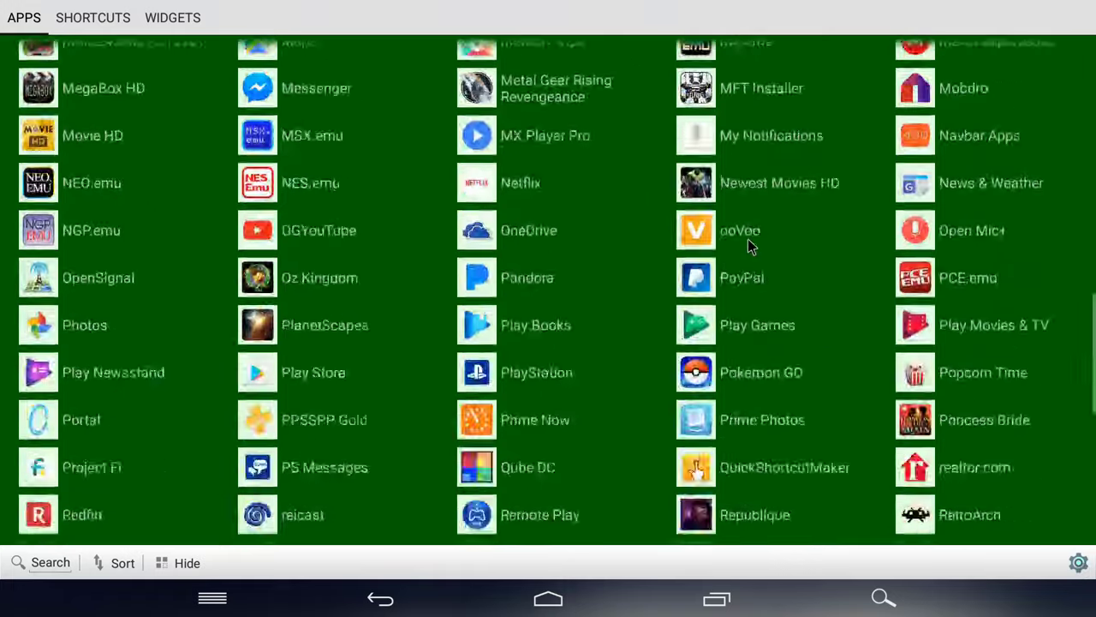
pyautogui.scroll(15, 734, 514)
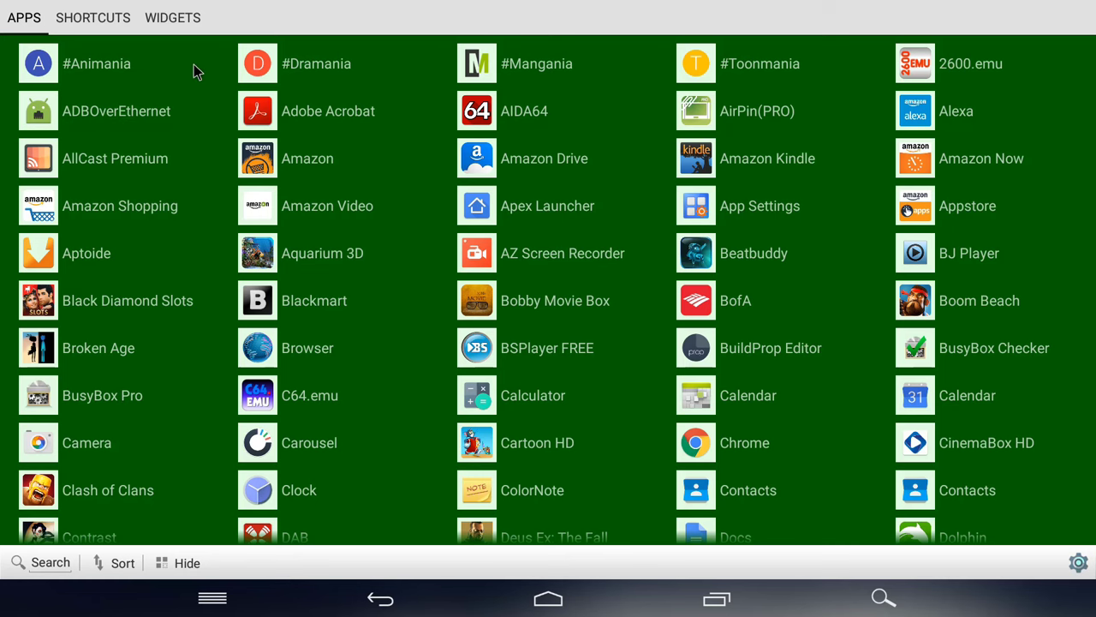
pyautogui.rightClick(224, 260)
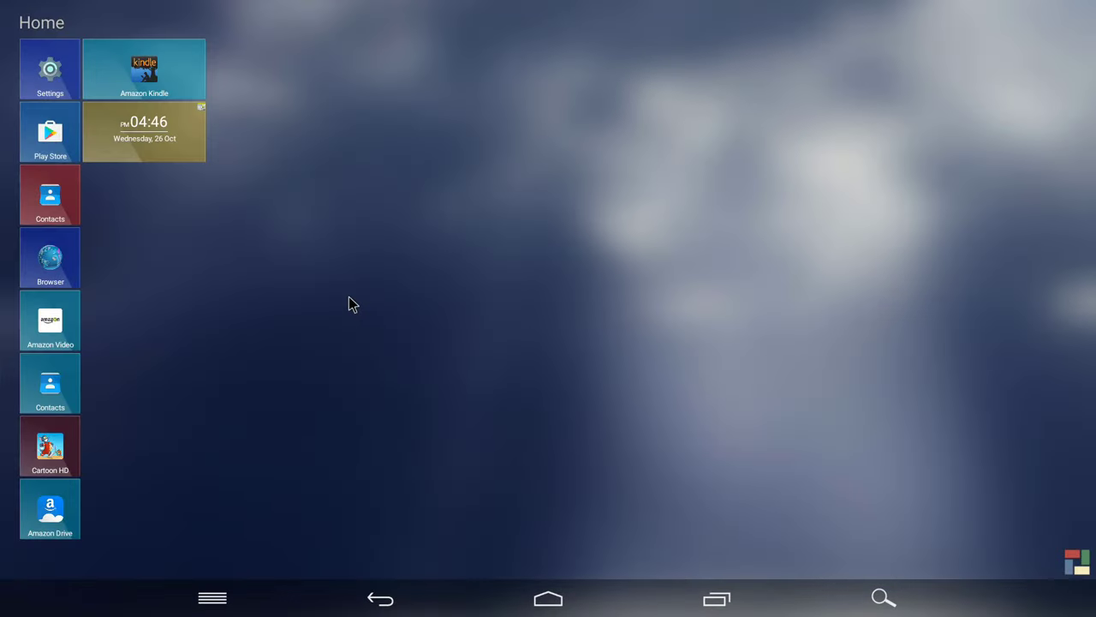
# Enable Categorize apps for the app drawer in the launcher's general options and return to the home screen
pyautogui.click(348, 298)
pyautogui.click(287, 333)
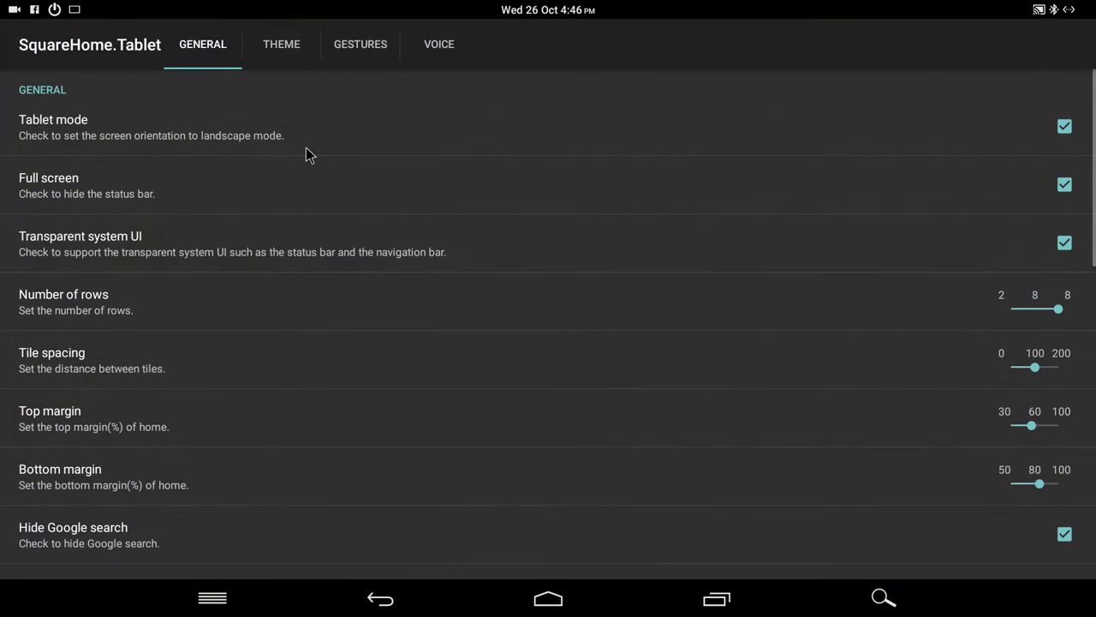
pyautogui.scroll(-3, 227, 315)
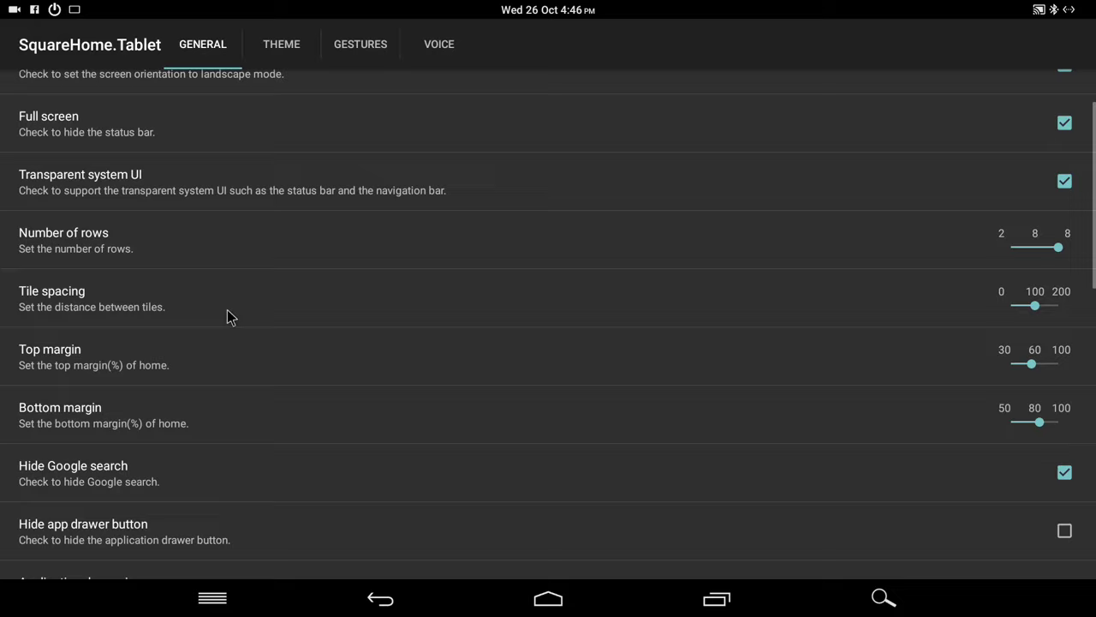
pyautogui.scroll(-8, 210, 411)
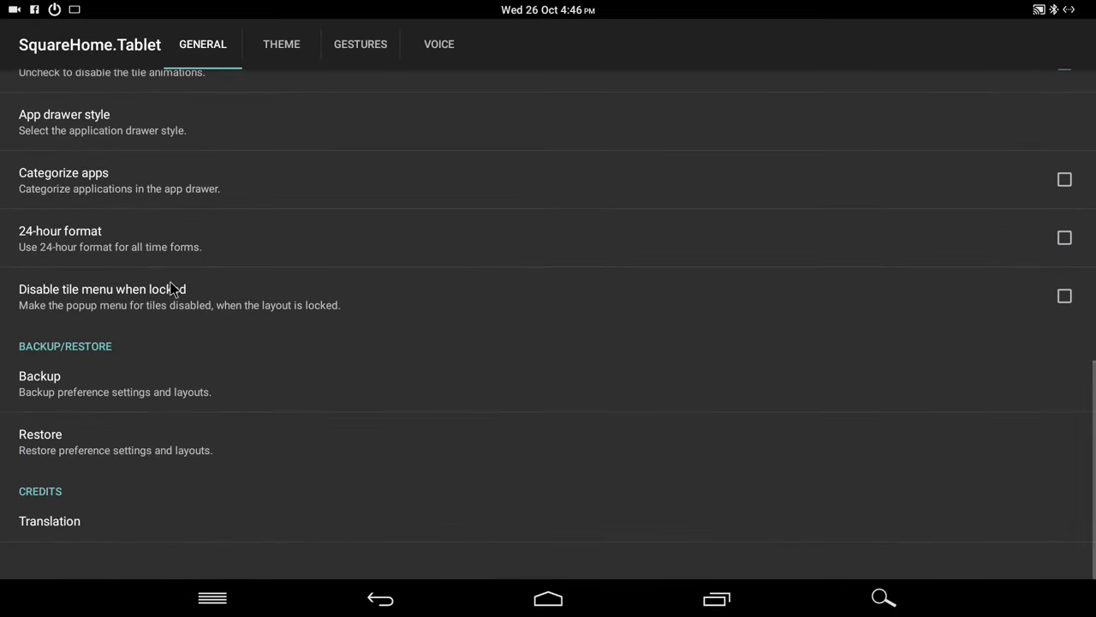
pyautogui.scroll(1, 171, 296)
pyautogui.click(65, 250)
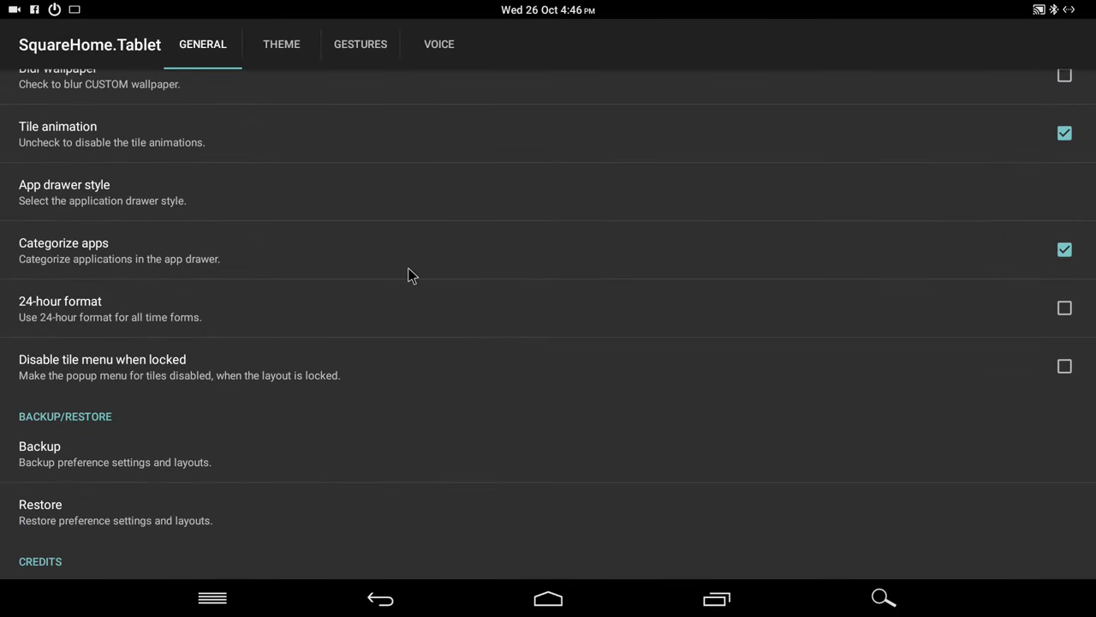
pyautogui.rightClick(808, 391)
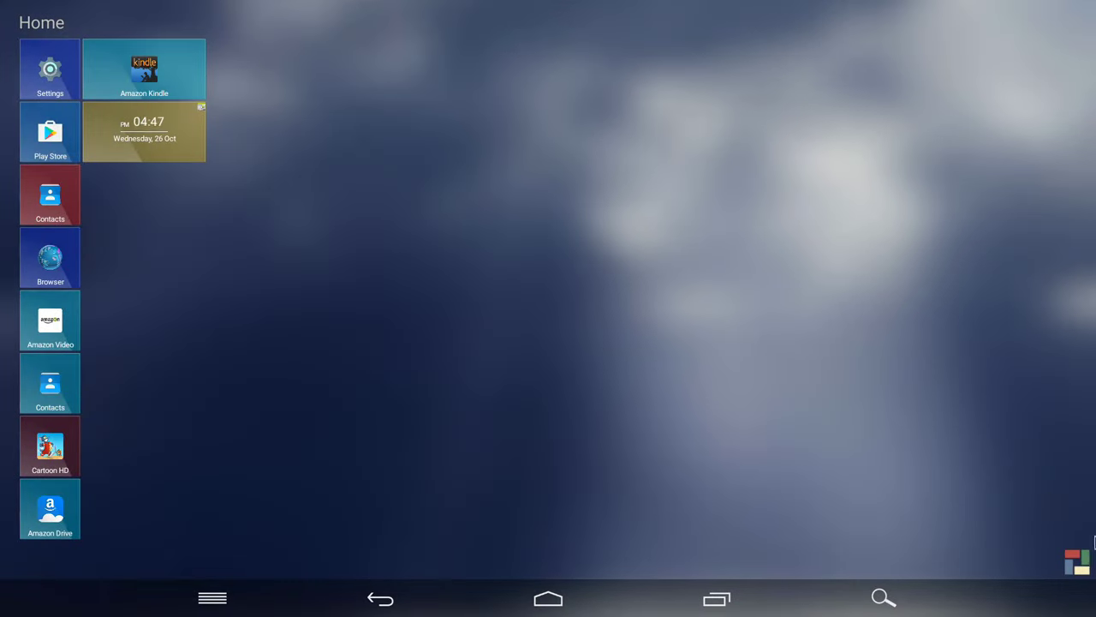
# Open the app drawer, examine how its apps are grouped, and return to the home screen
pyautogui.moveTo(807, 392); pyautogui.dragTo(769, 332)
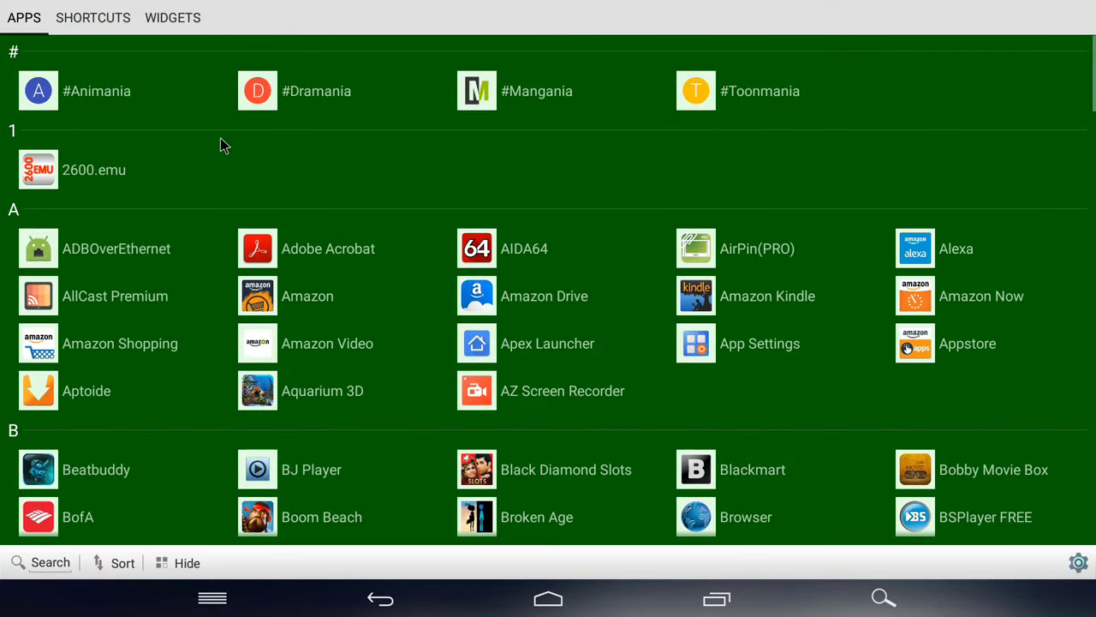
pyautogui.moveTo(456, 343); pyautogui.dragTo(448, 223)
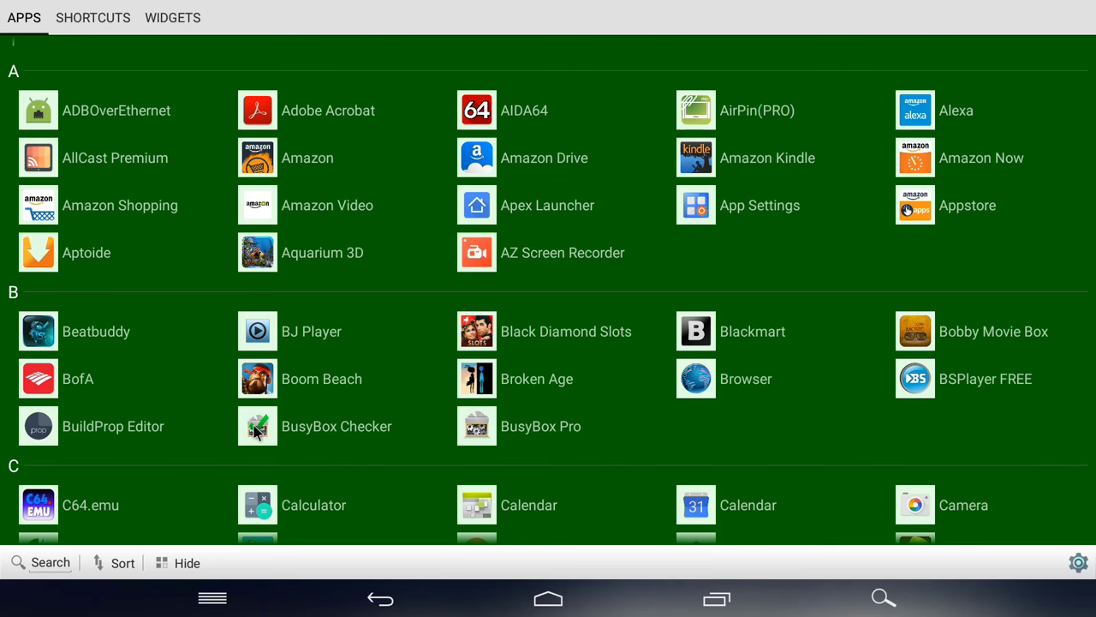
pyautogui.press('Escape')
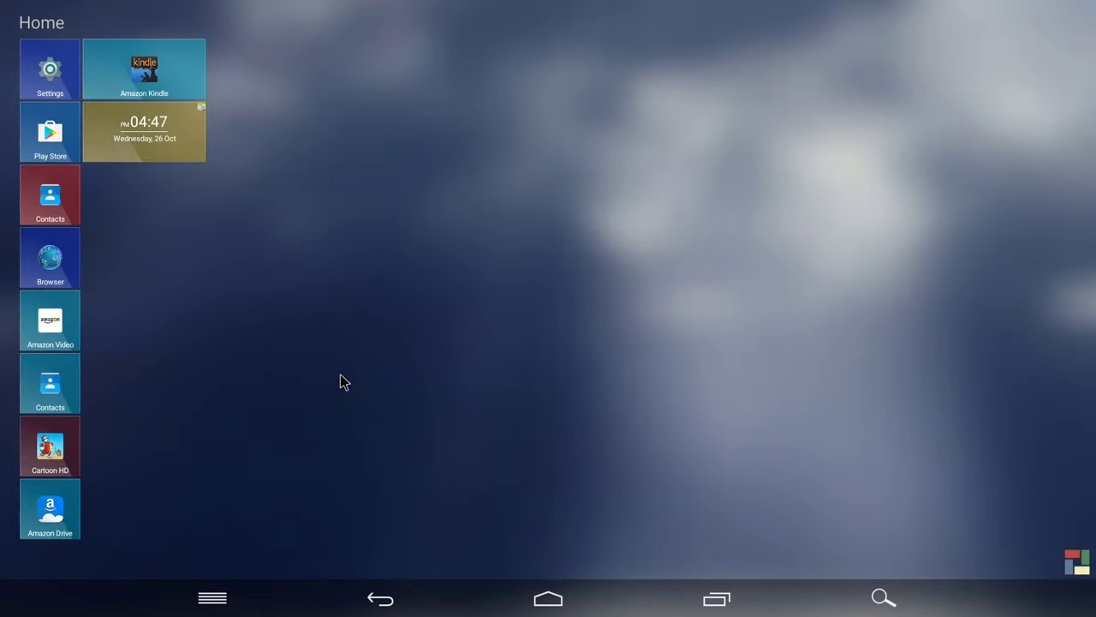
# Apply the Default theme to the launcher and turn off the separate theme for the app drawer
pyautogui.rightClick(340, 374)
pyautogui.click(272, 417)
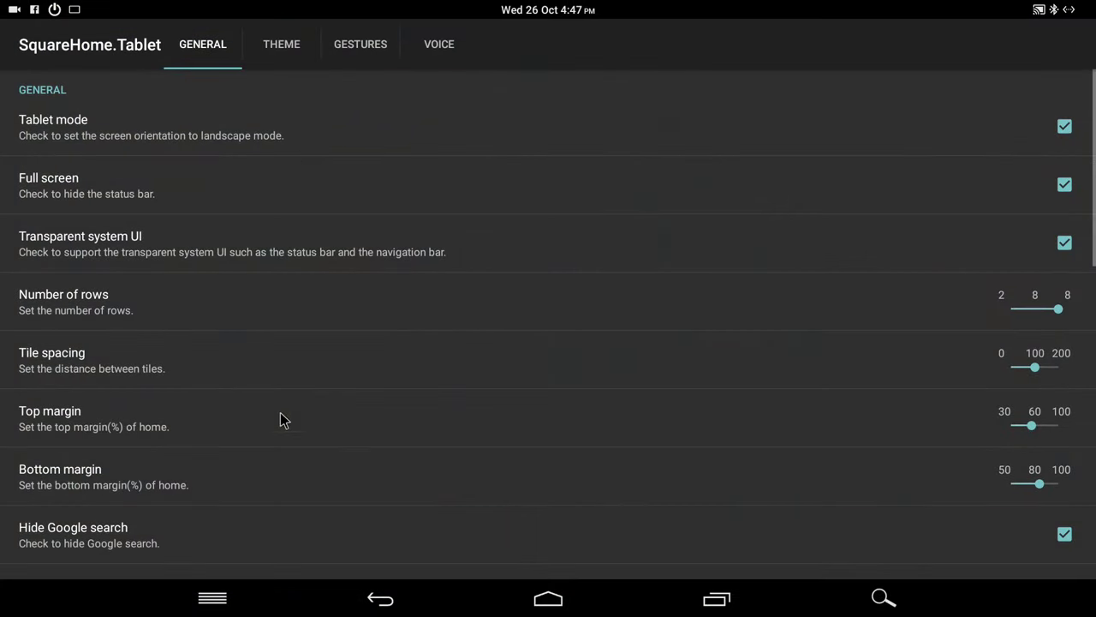
pyautogui.click(284, 47)
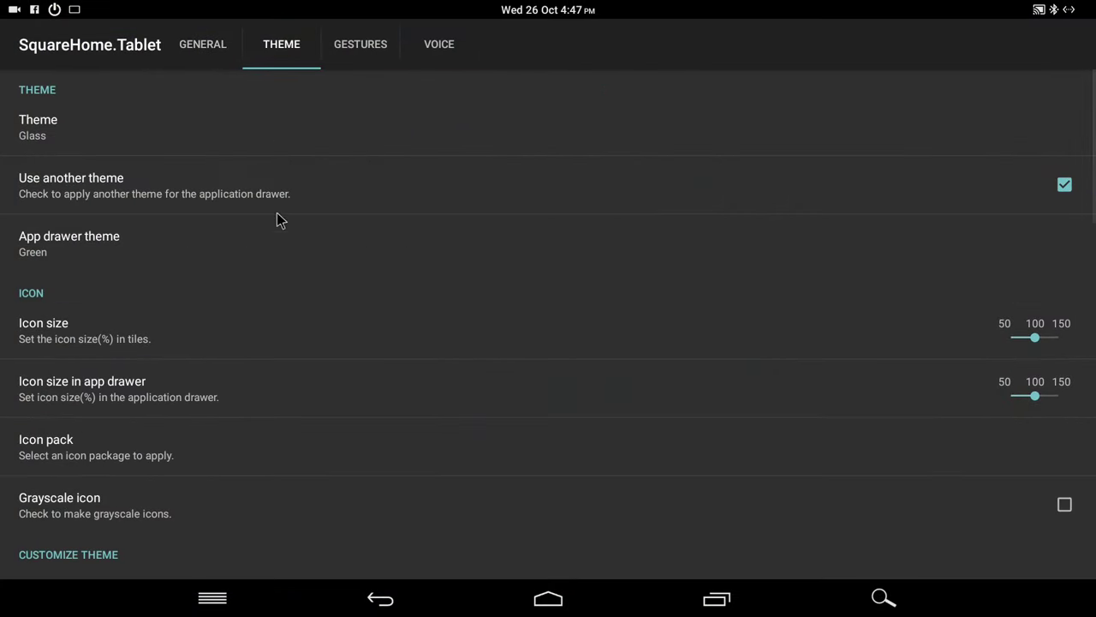
pyautogui.click(115, 138)
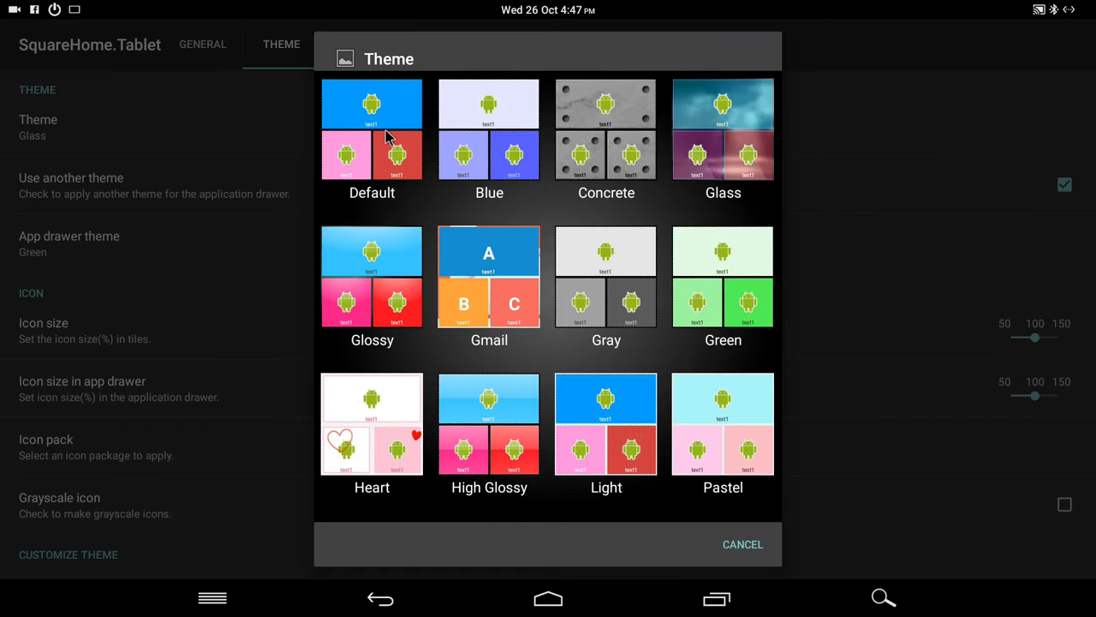
pyautogui.click(385, 132)
pyautogui.click(154, 203)
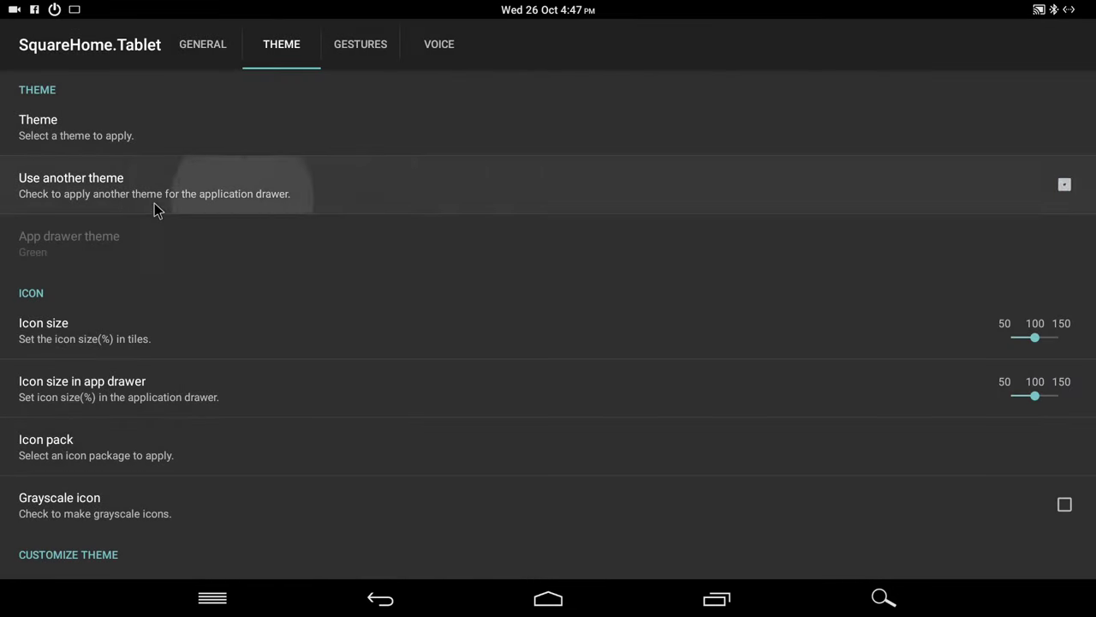
# Enable Customize tiles in the launcher's theme customisation options
pyautogui.moveTo(394, 442); pyautogui.dragTo(377, 223)
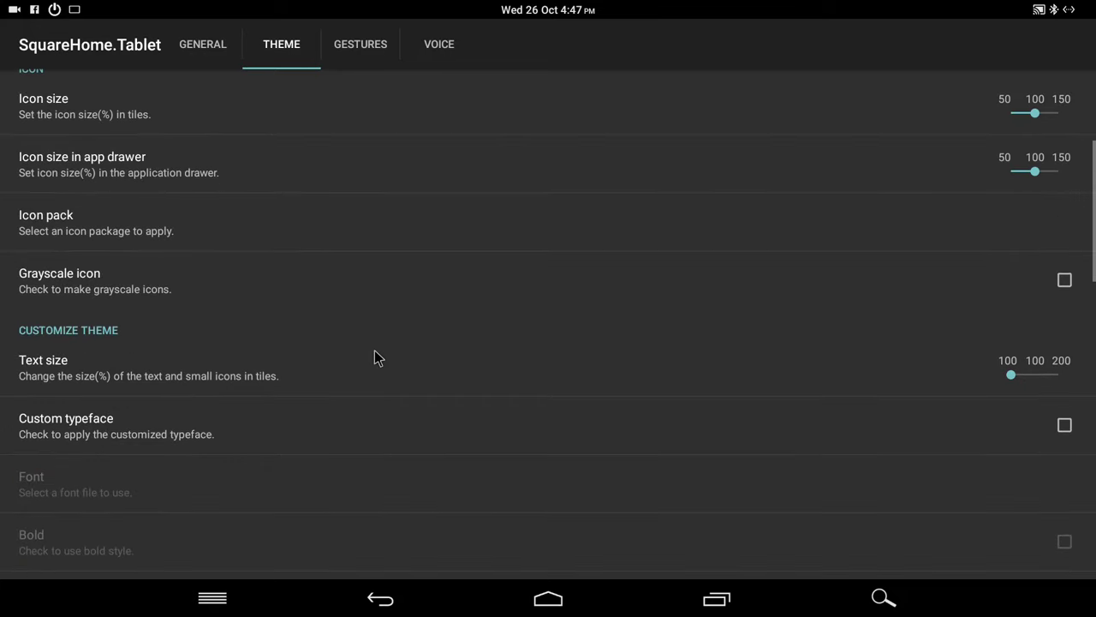
pyautogui.moveTo(374, 349); pyautogui.dragTo(382, 260)
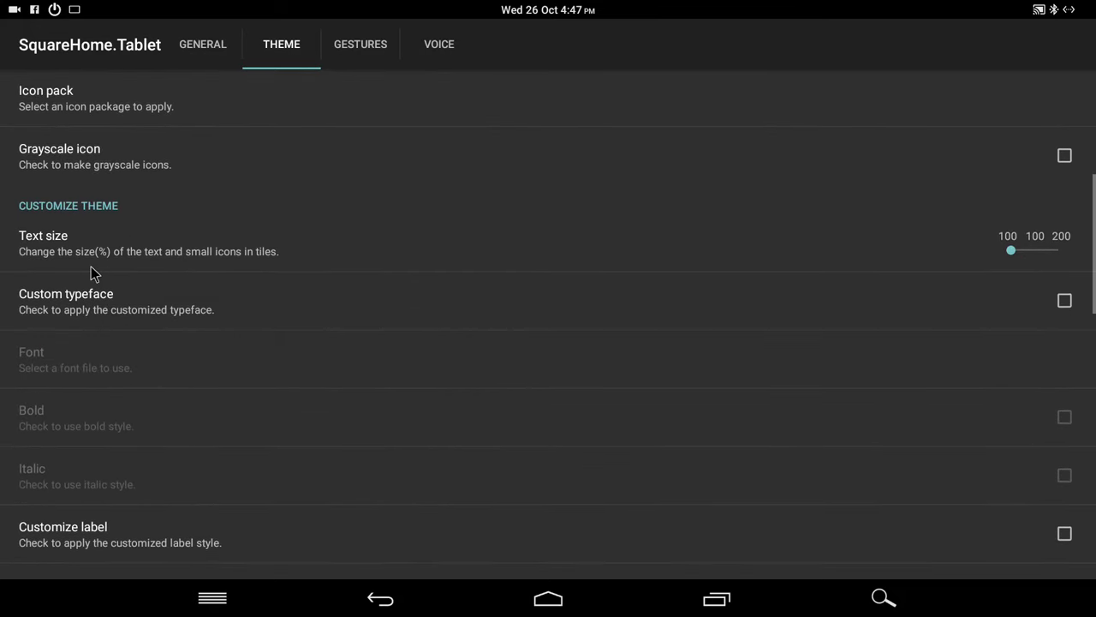
pyautogui.moveTo(236, 339); pyautogui.dragTo(235, 206)
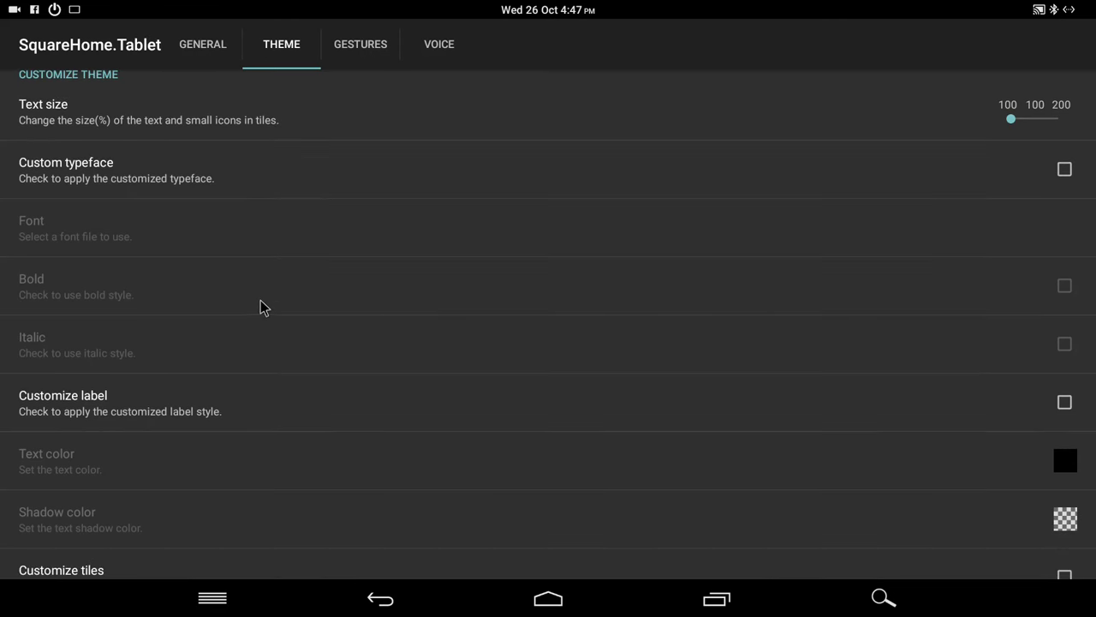
pyautogui.moveTo(269, 374); pyautogui.dragTo(251, 205)
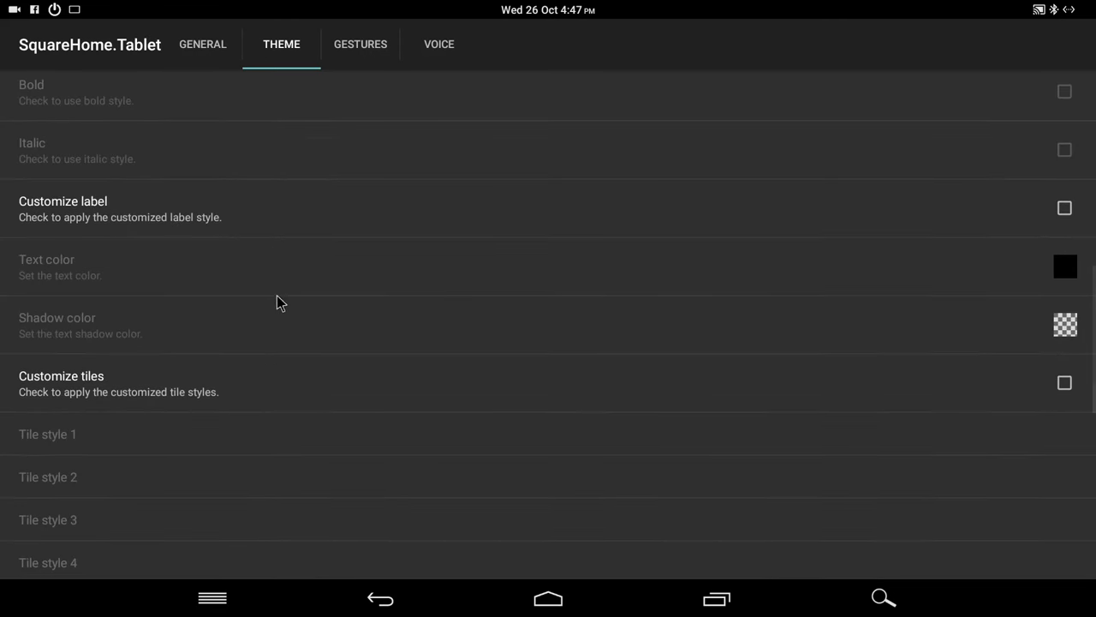
pyautogui.moveTo(269, 400); pyautogui.dragTo(265, 223)
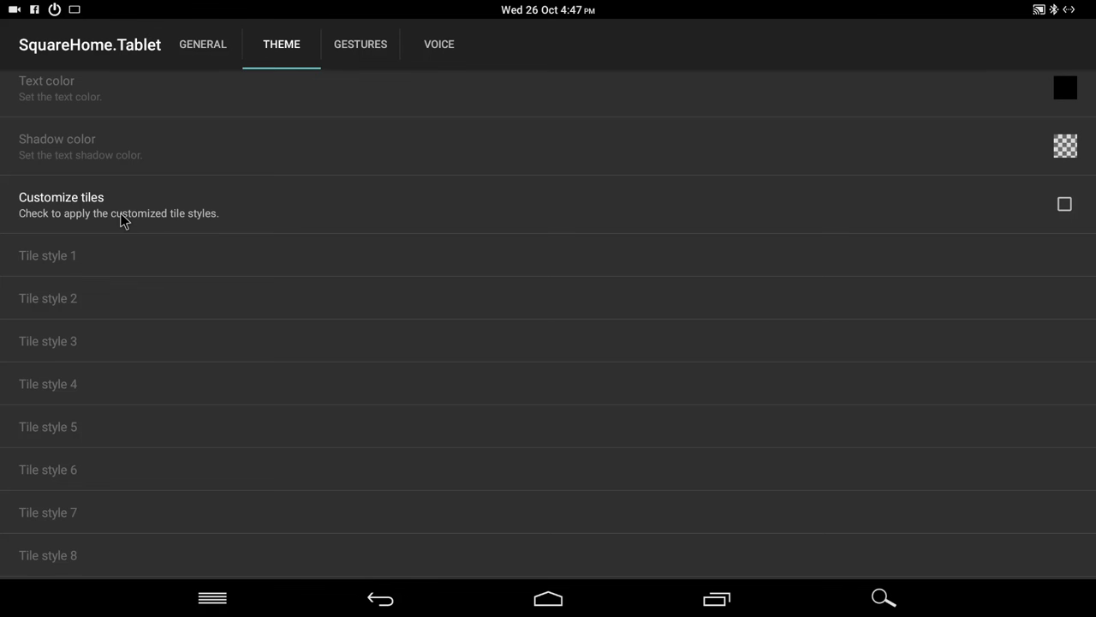
pyautogui.click(93, 219)
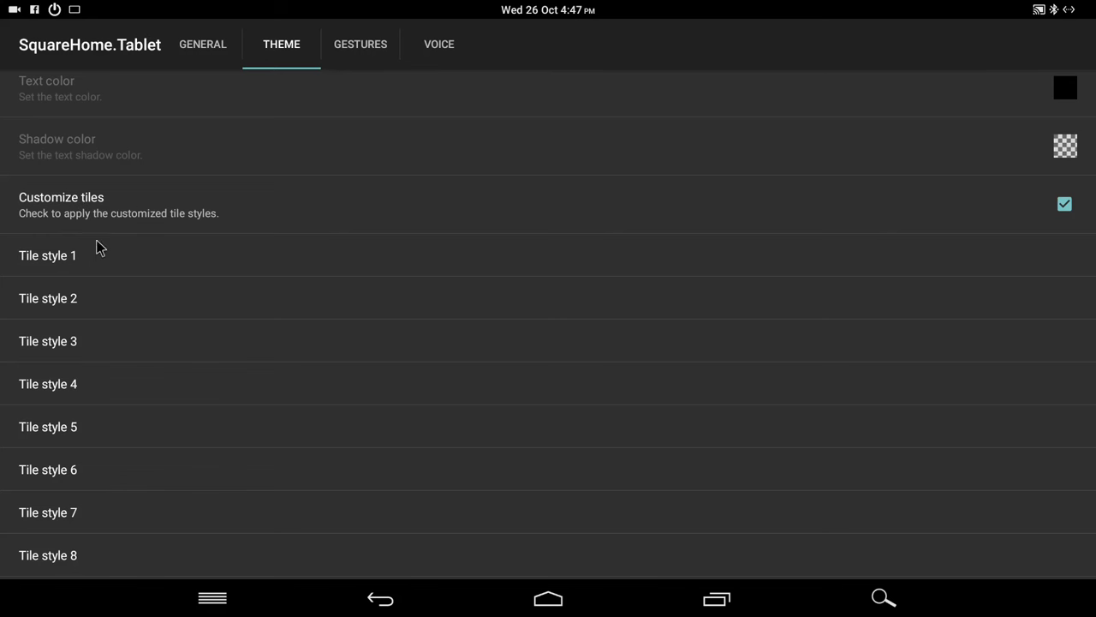
# Change Tile style 1's background to a nearly opaque dark red and return to the home screen
pyautogui.click(66, 269)
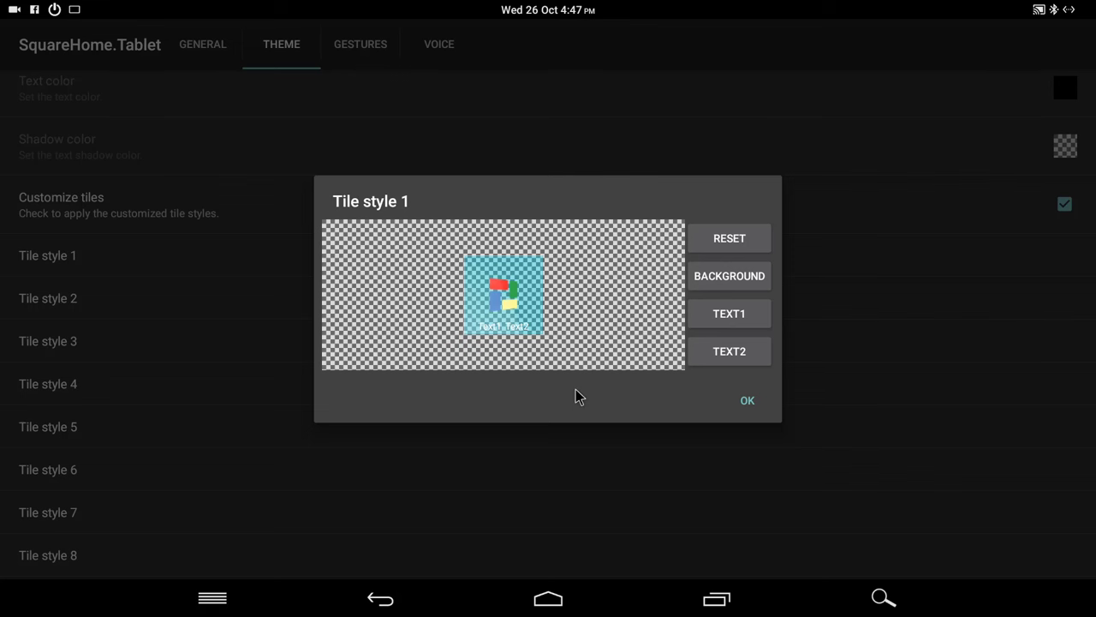
pyautogui.click(720, 279)
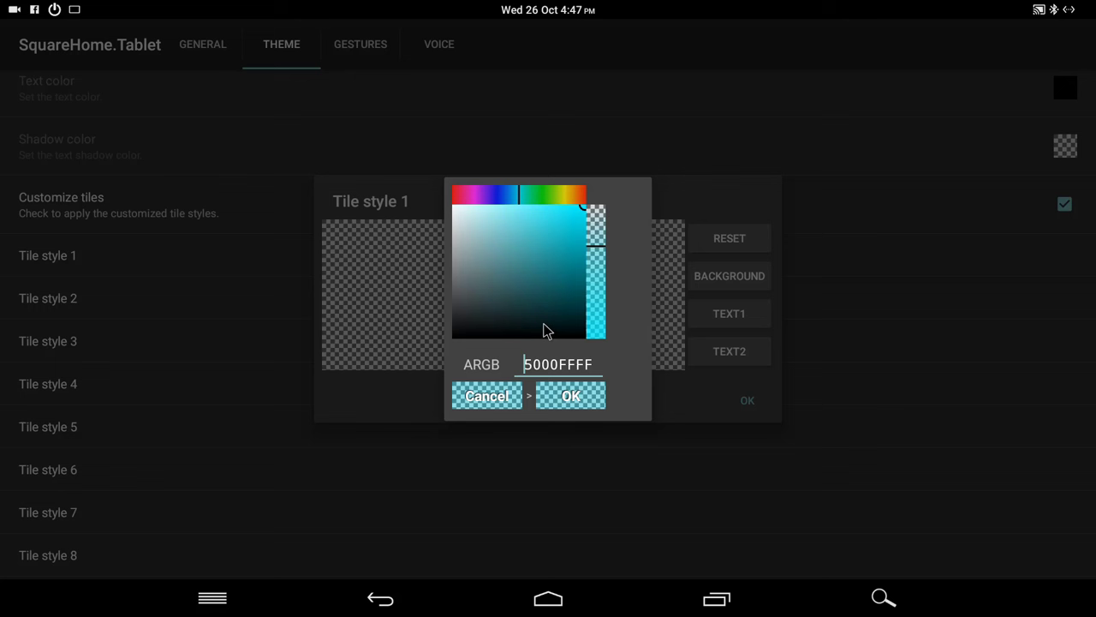
pyautogui.click(535, 201)
pyautogui.moveTo(565, 274); pyautogui.dragTo(567, 243)
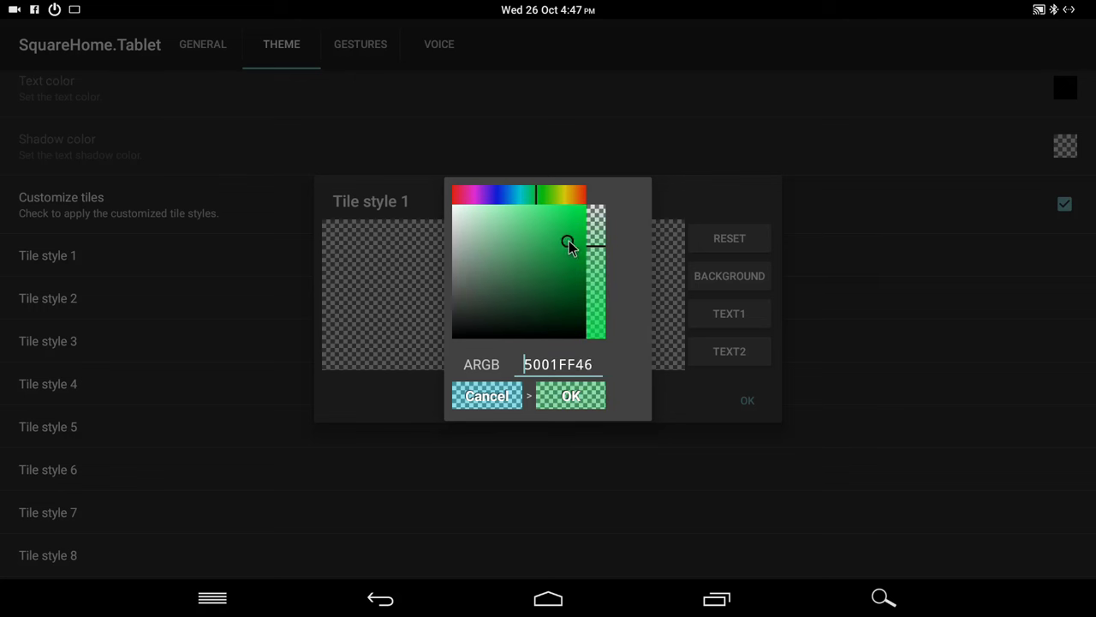
pyautogui.moveTo(563, 191); pyautogui.dragTo(604, 204)
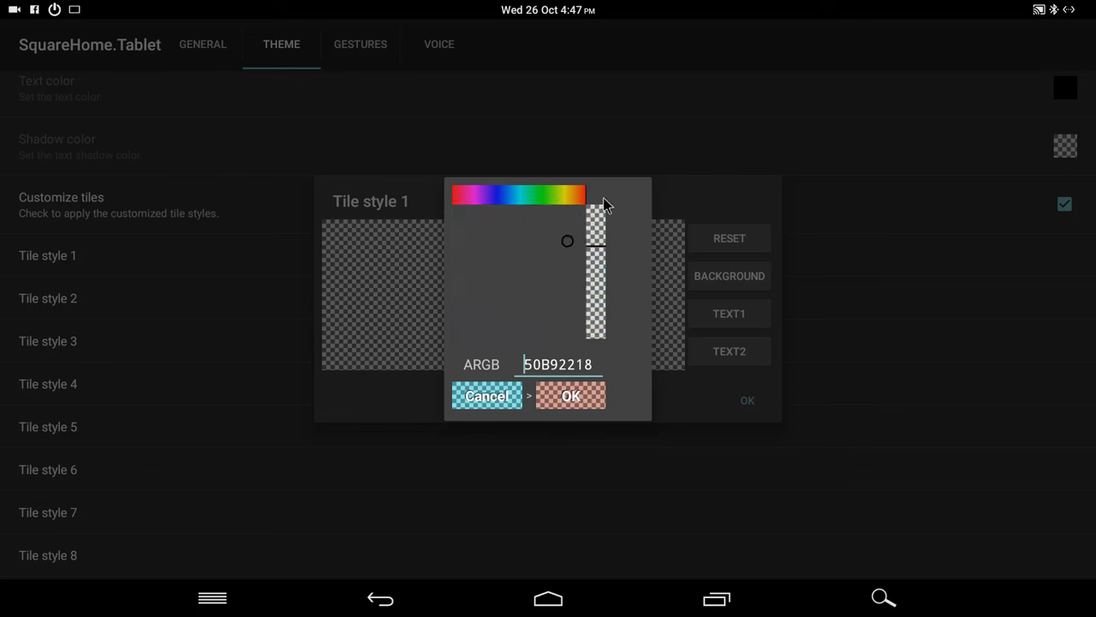
pyautogui.click(570, 294)
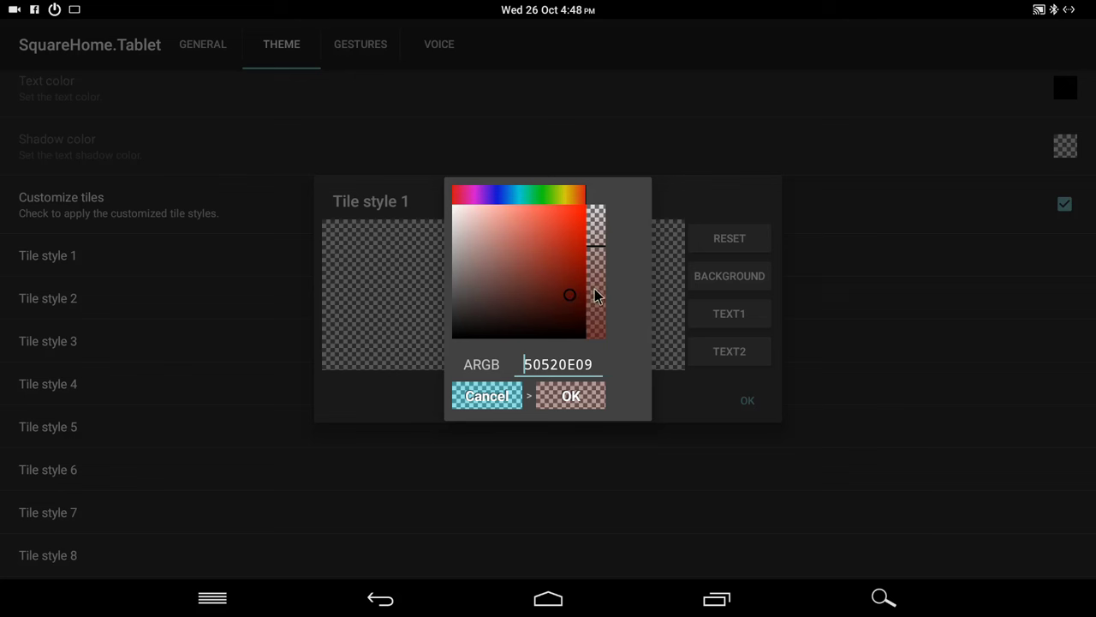
pyautogui.moveTo(594, 297); pyautogui.dragTo(596, 326)
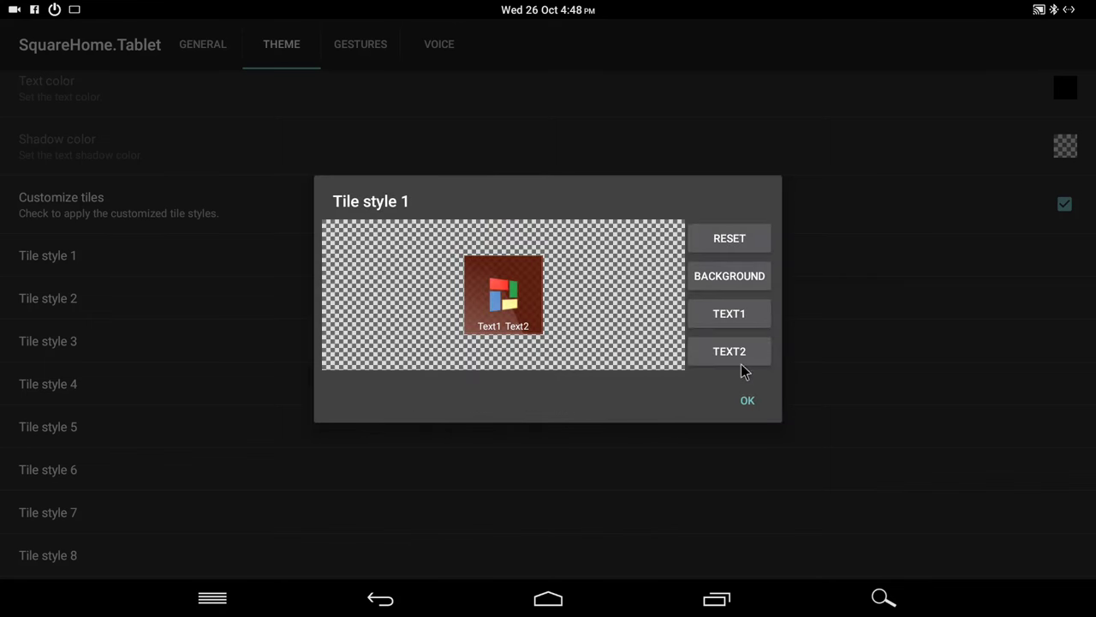
pyautogui.click(747, 400)
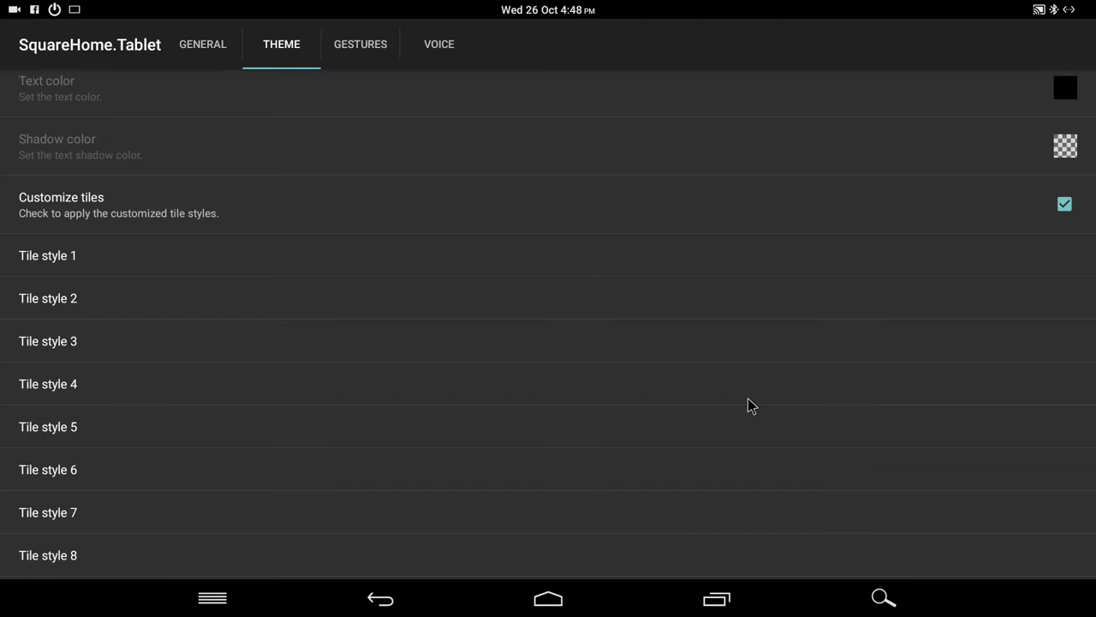
pyautogui.press('Escape')
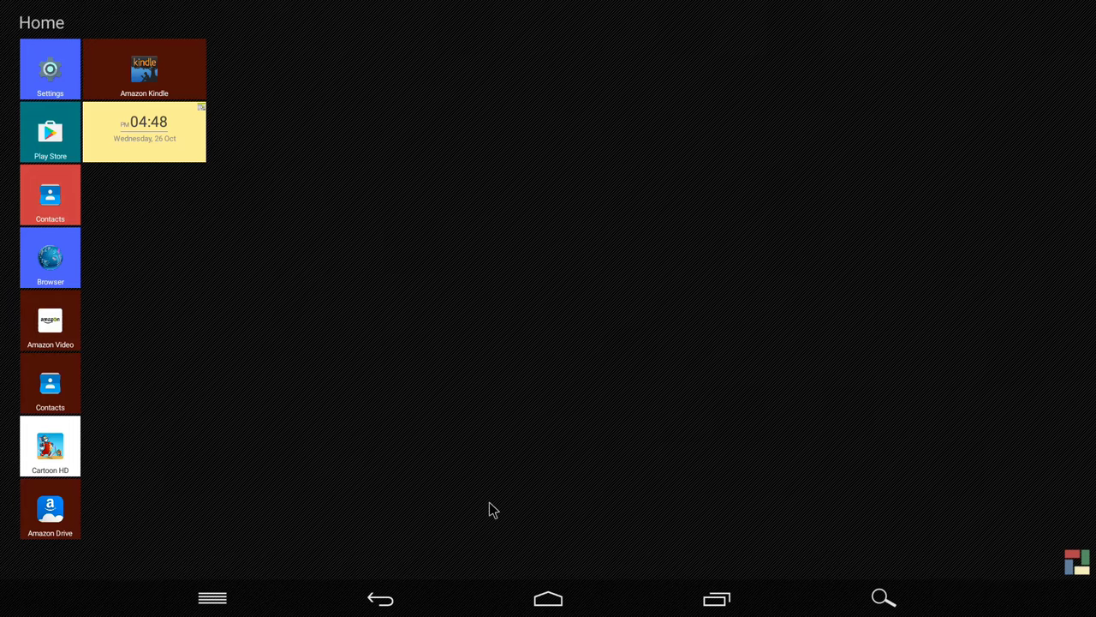
# Add App Settings and Appstore from the app drawer as tiles in two new separate groups on the home screen
pyautogui.click(1066, 565)
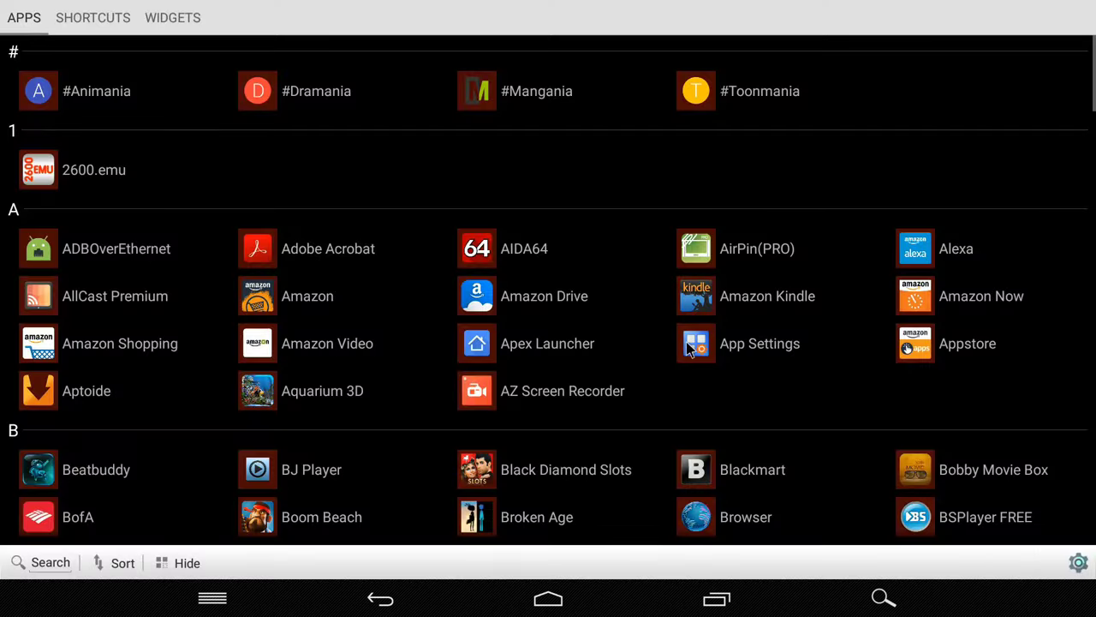
pyautogui.moveTo(687, 341); pyautogui.dragTo(548, 233)
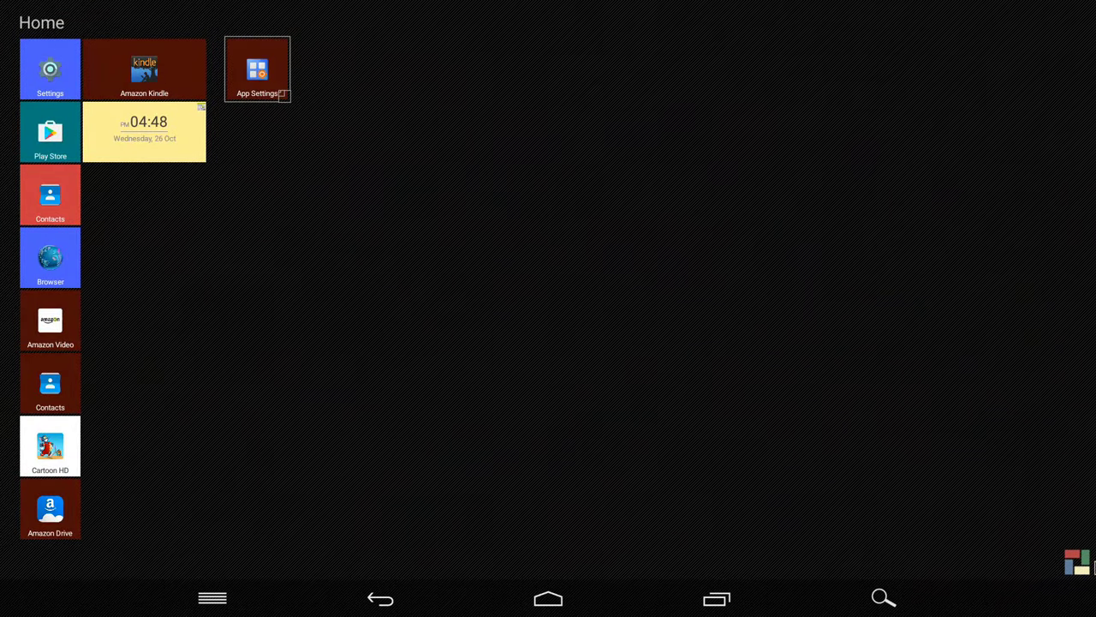
pyautogui.click(1077, 561)
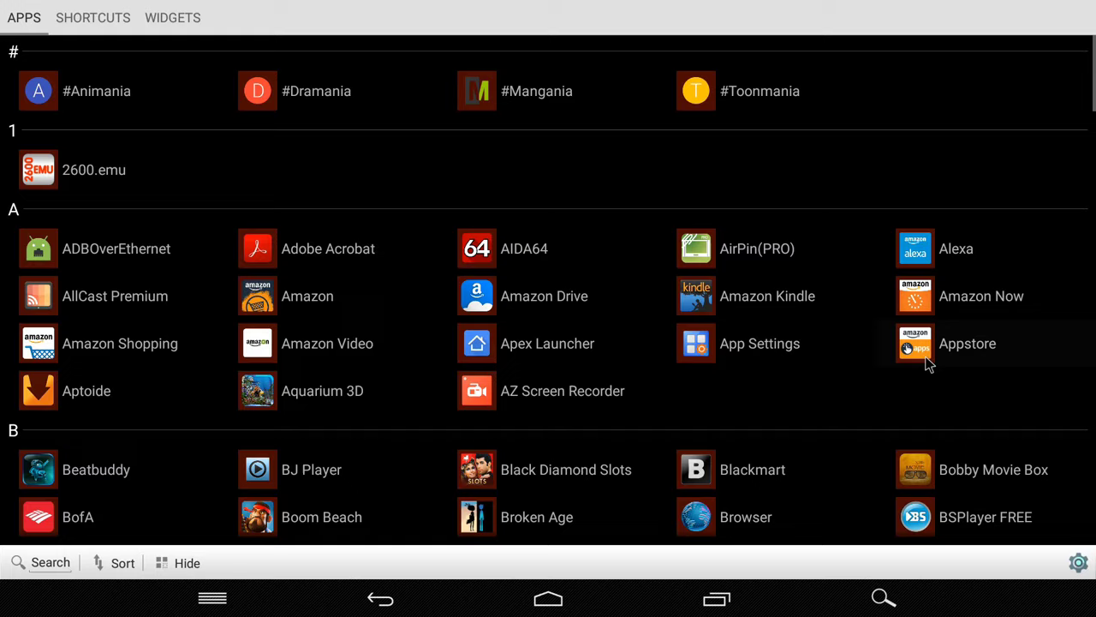
pyautogui.moveTo(929, 364); pyautogui.dragTo(933, 445)
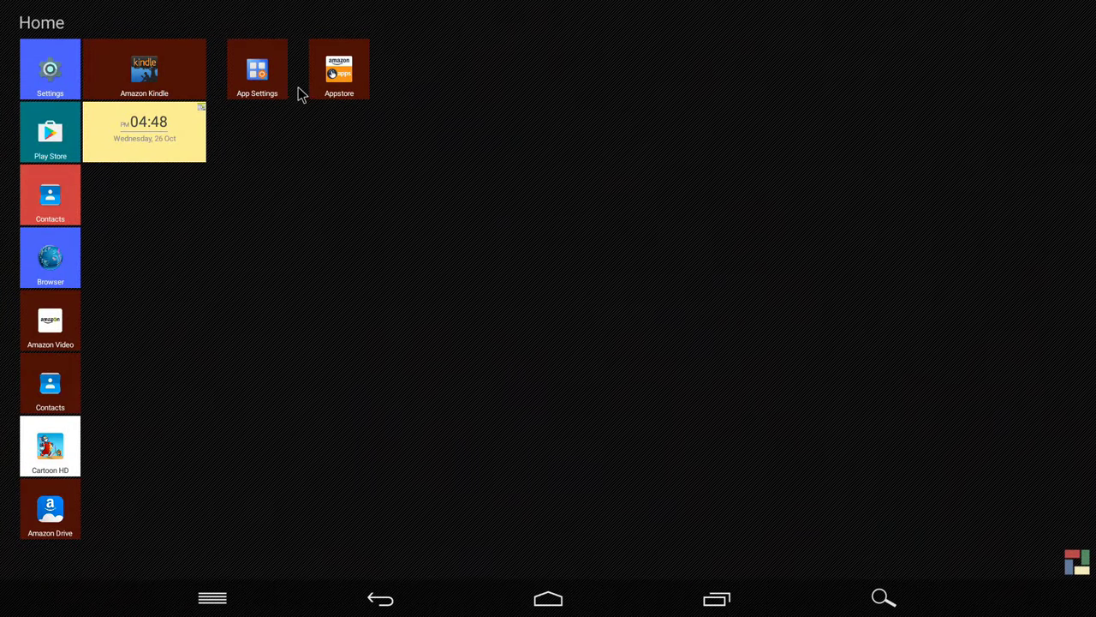
# Title the App Settings tile's group Google and the Appstore tile's group Amazon
pyautogui.click(234, 27)
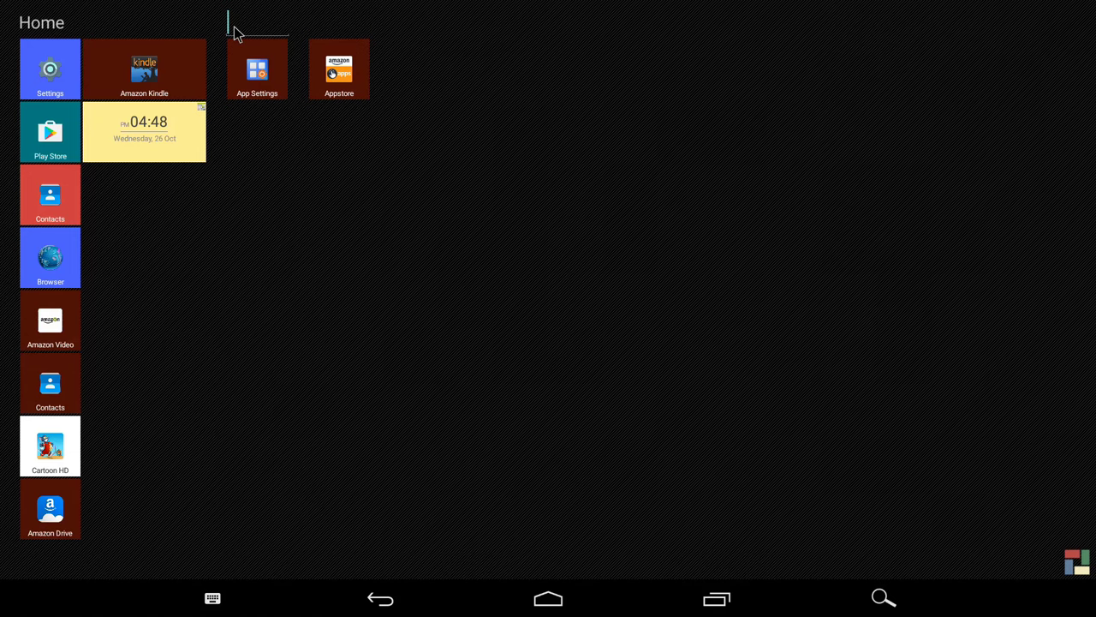
pyautogui.write('Goog')
pyautogui.write('mazon')
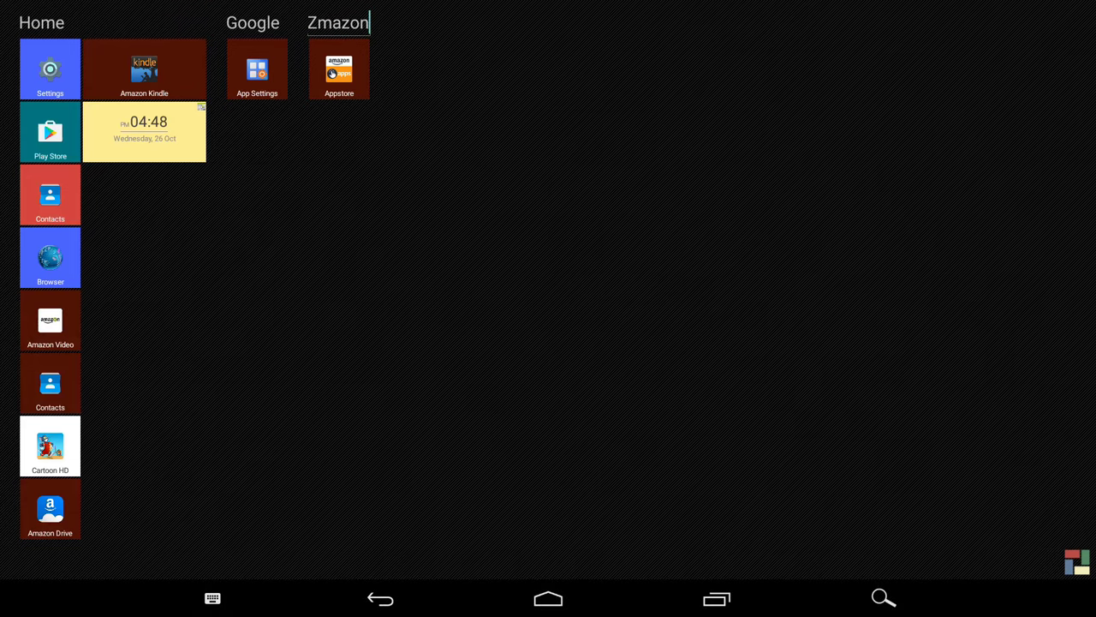
pyautogui.press('Left')
pyautogui.press('Left')
pyautogui.press('Left')
pyautogui.press('Left')
pyautogui.press('Left')
pyautogui.press('BackSpace')
pyautogui.press('BackSpace')
pyautogui.write('a')
pyautogui.press('BackSpace')
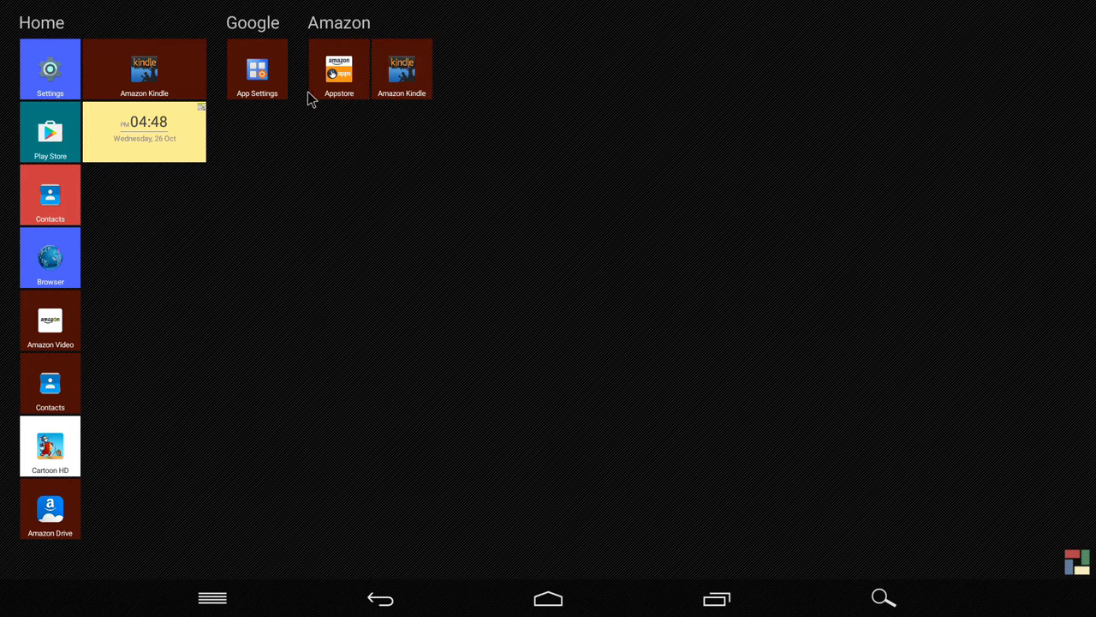
# Add AirPin(PRO) from the app drawer to the end of the Amazon group on the home screen
pyautogui.click(1074, 564)
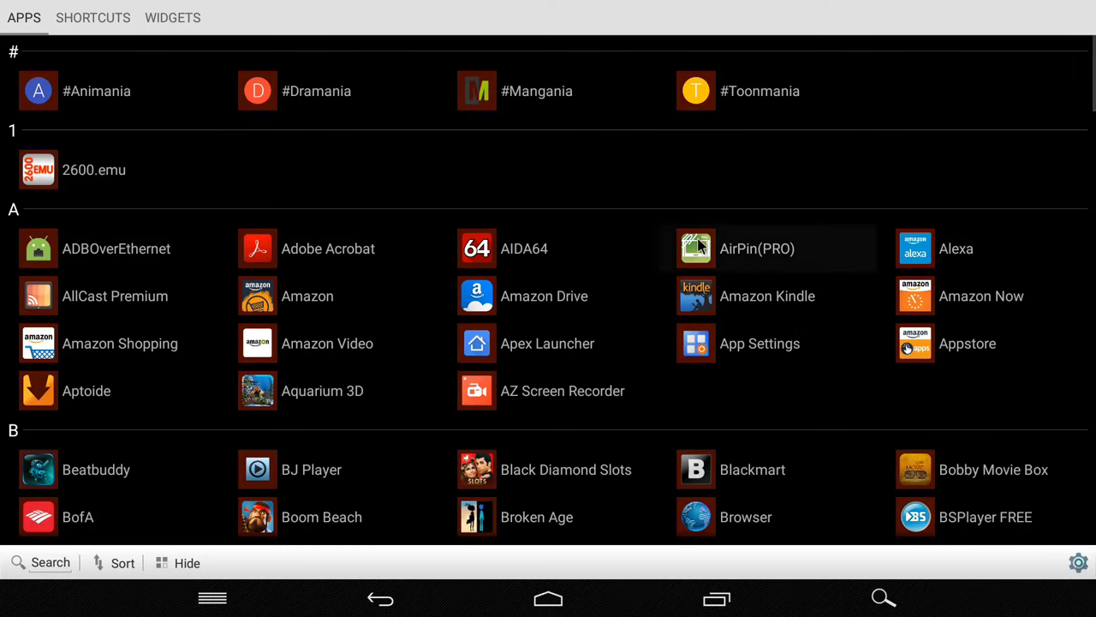
pyautogui.moveTo(701, 246); pyautogui.dragTo(430, 90)
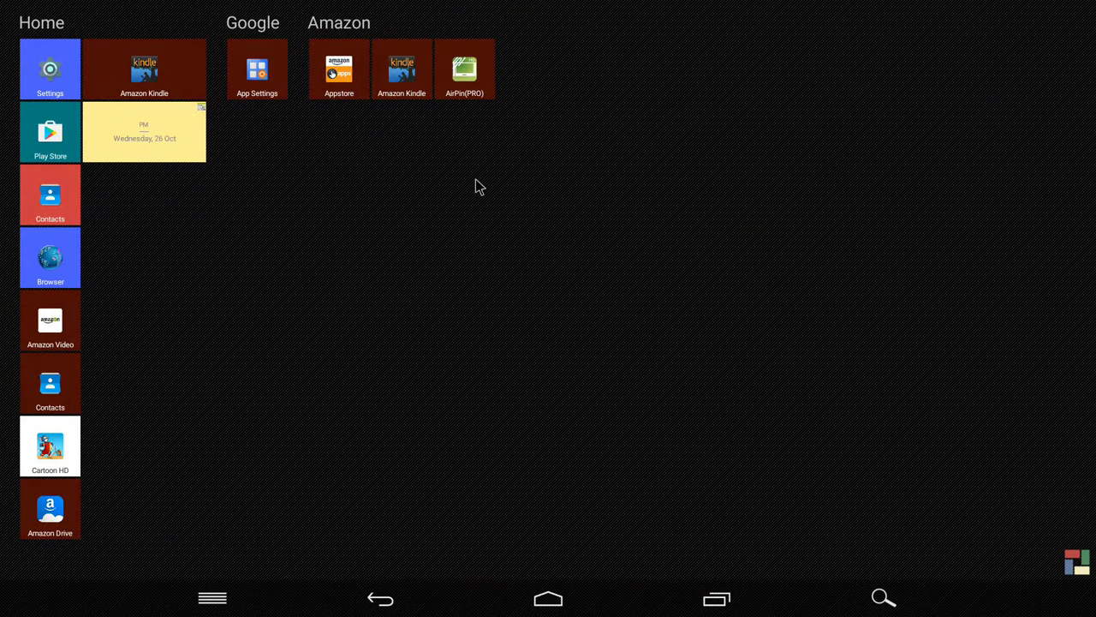
# Resize the Amazon Kindle tile in the Amazon group to one tile wide and three tiles tall
pyautogui.click(393, 99)
pyautogui.click(431, 124)
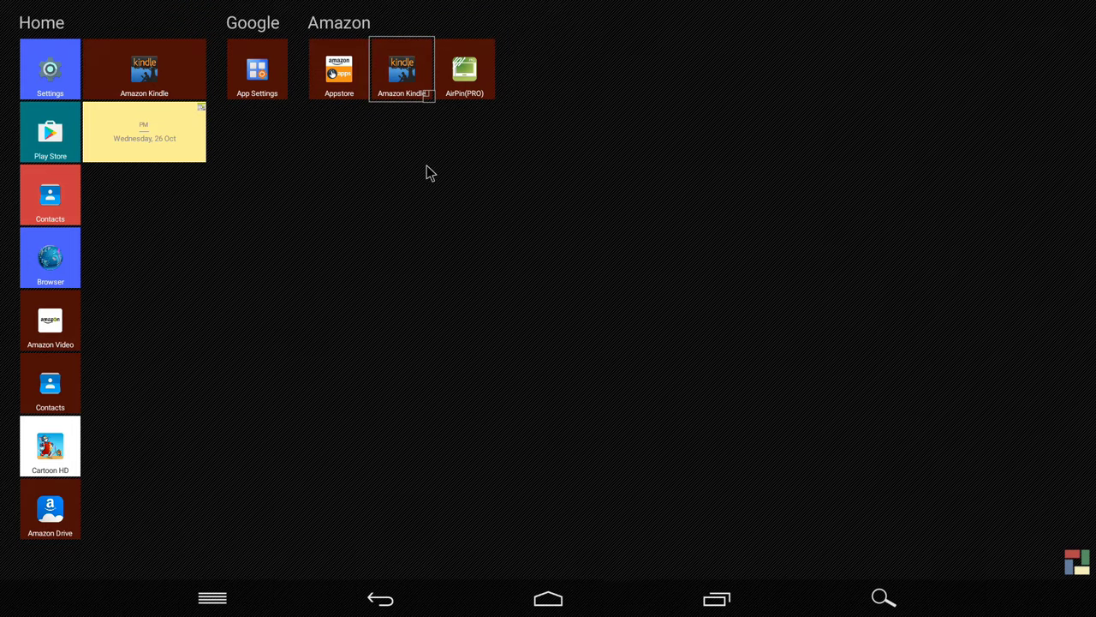
pyautogui.moveTo(428, 97); pyautogui.dragTo(431, 225)
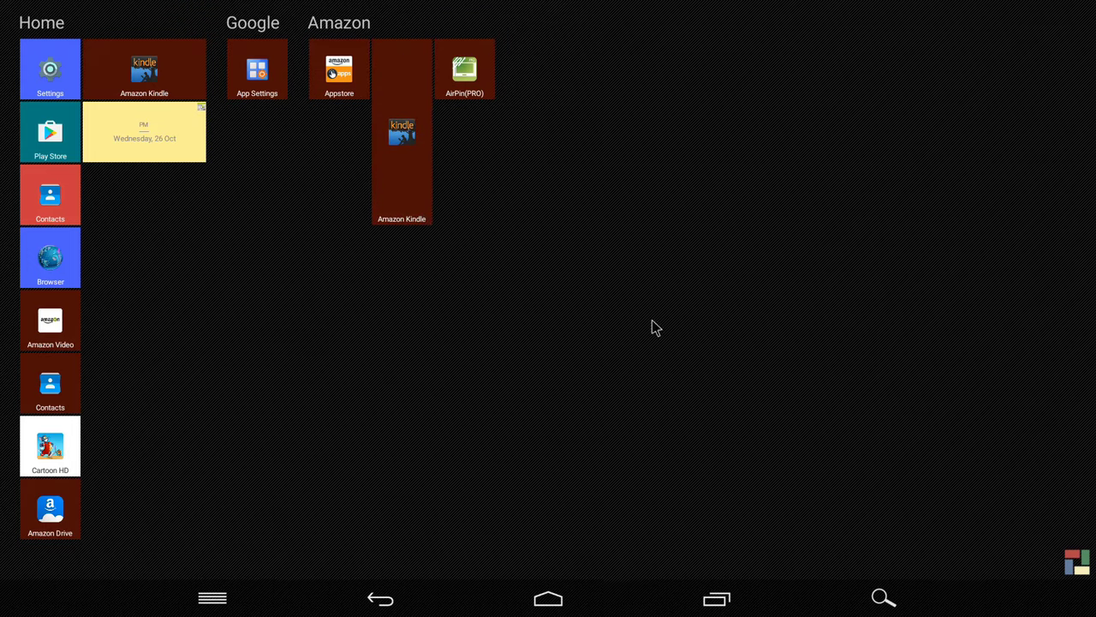
# Add a Photo show widget in a new group after Amazon, using the Extra Files/Wallpapers/Games folder as its photo source
pyautogui.click(1088, 575)
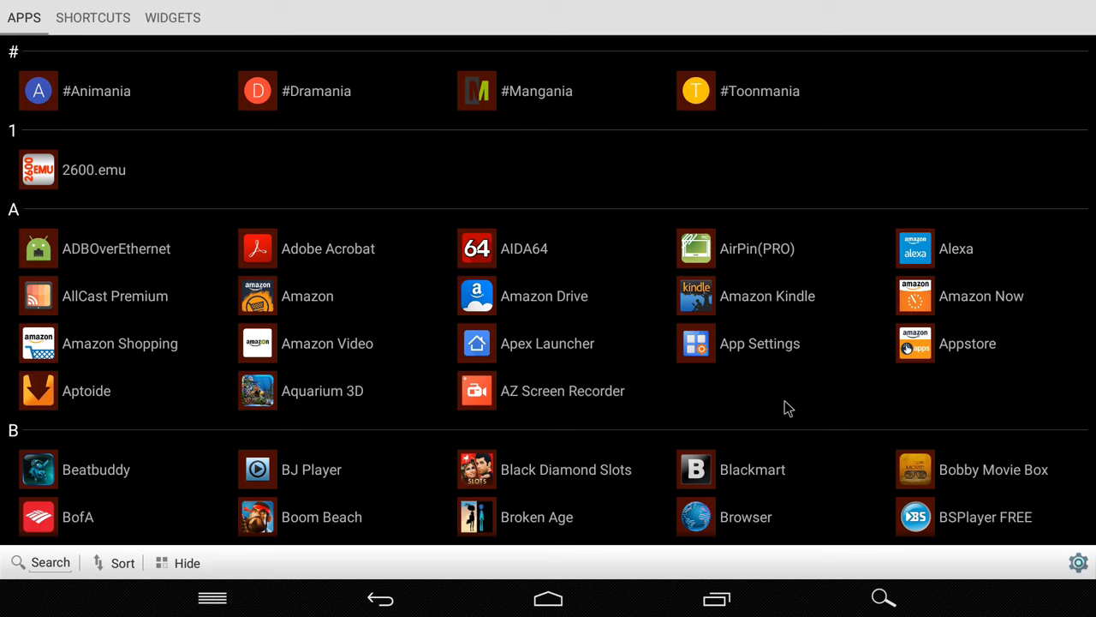
pyautogui.click(182, 26)
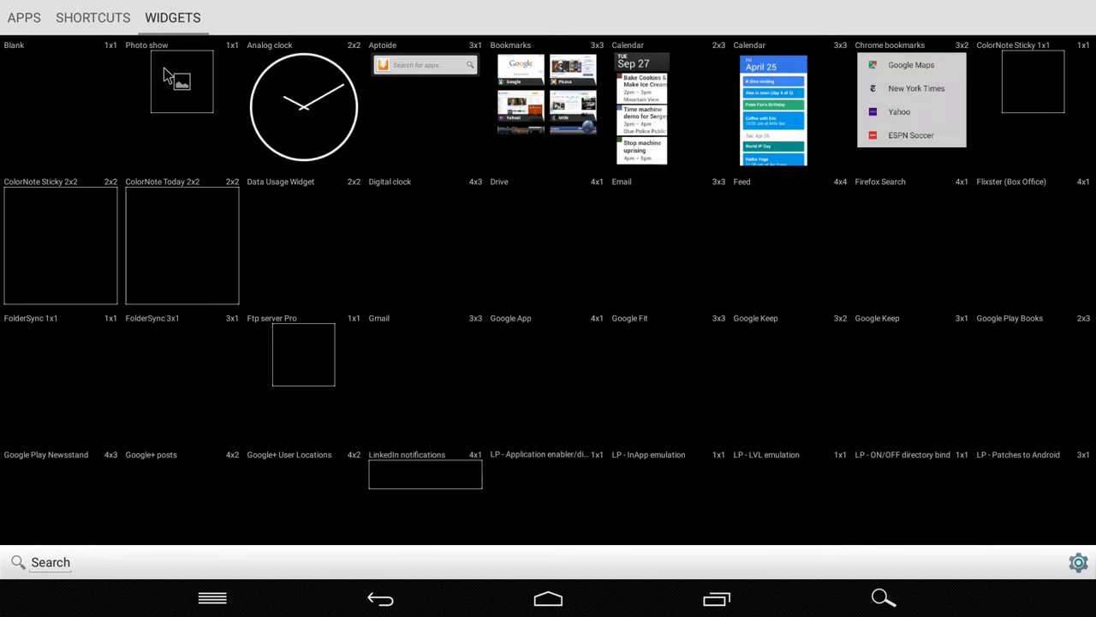
pyautogui.moveTo(168, 76); pyautogui.dragTo(622, 191)
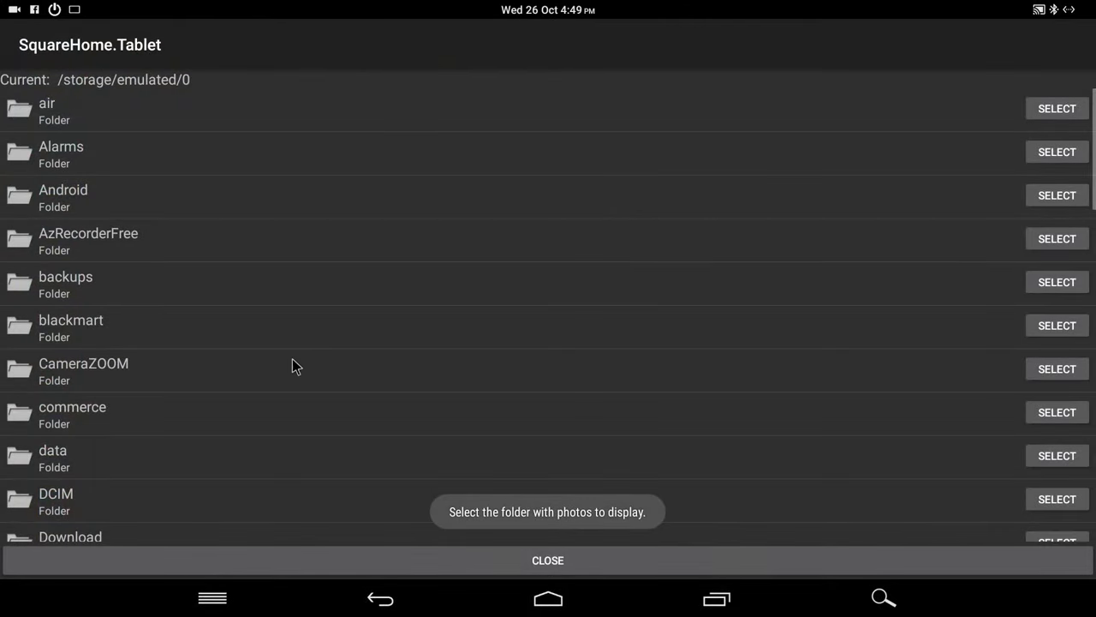
pyautogui.scroll(-3, 245, 283)
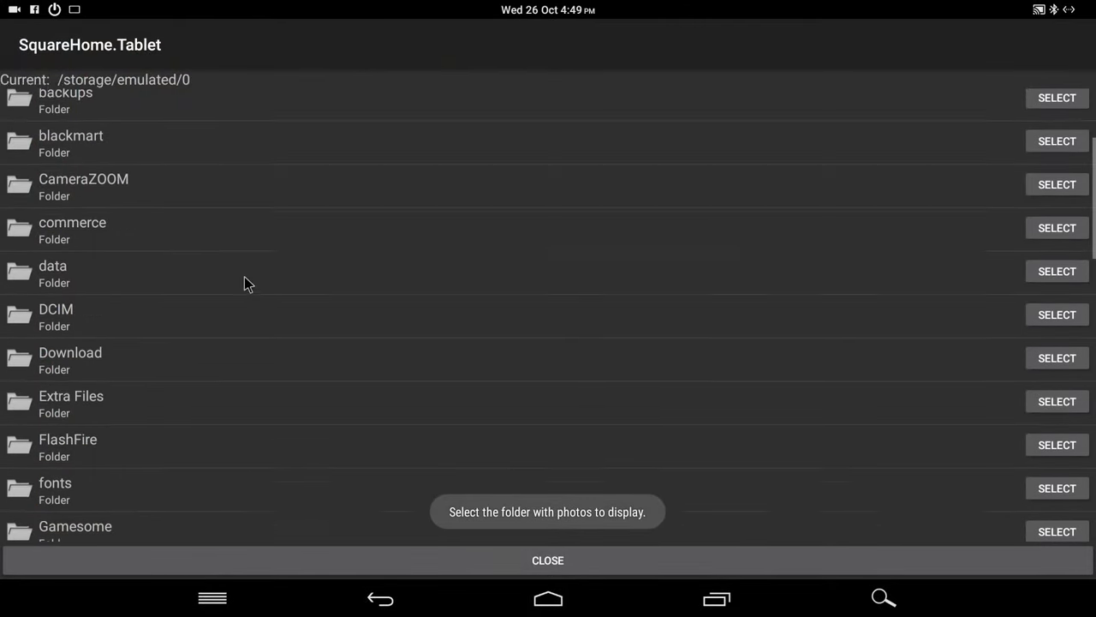
pyautogui.click(84, 393)
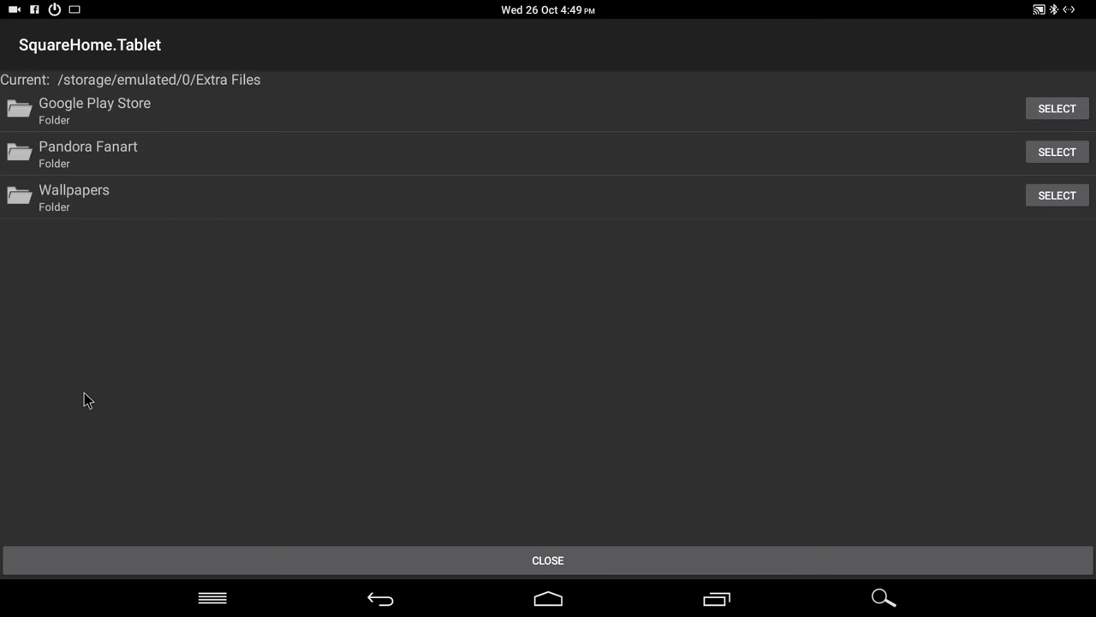
pyautogui.click(85, 199)
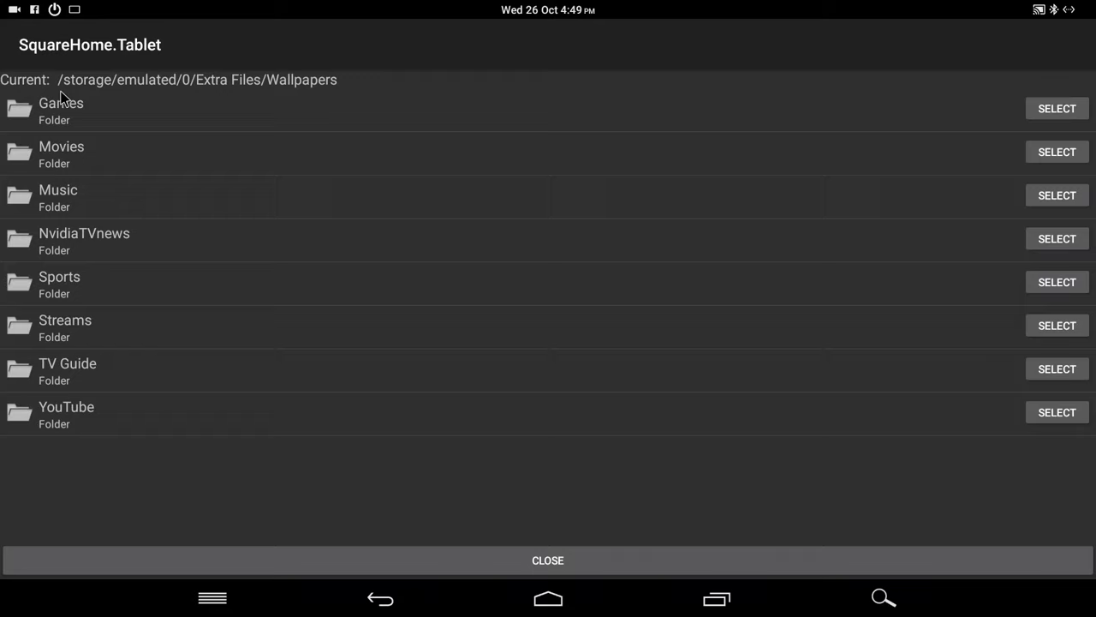
pyautogui.click(1057, 109)
# Enlarge the Photo show tile to nine tiles wide and four tiles tall
pyautogui.click(545, 89)
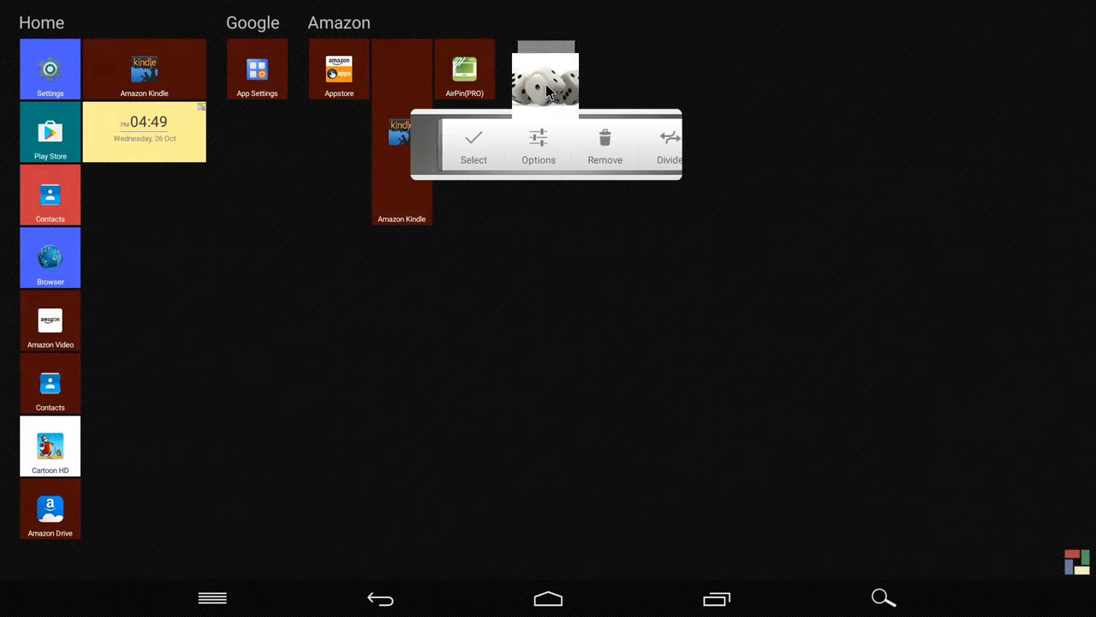
pyautogui.click(695, 112)
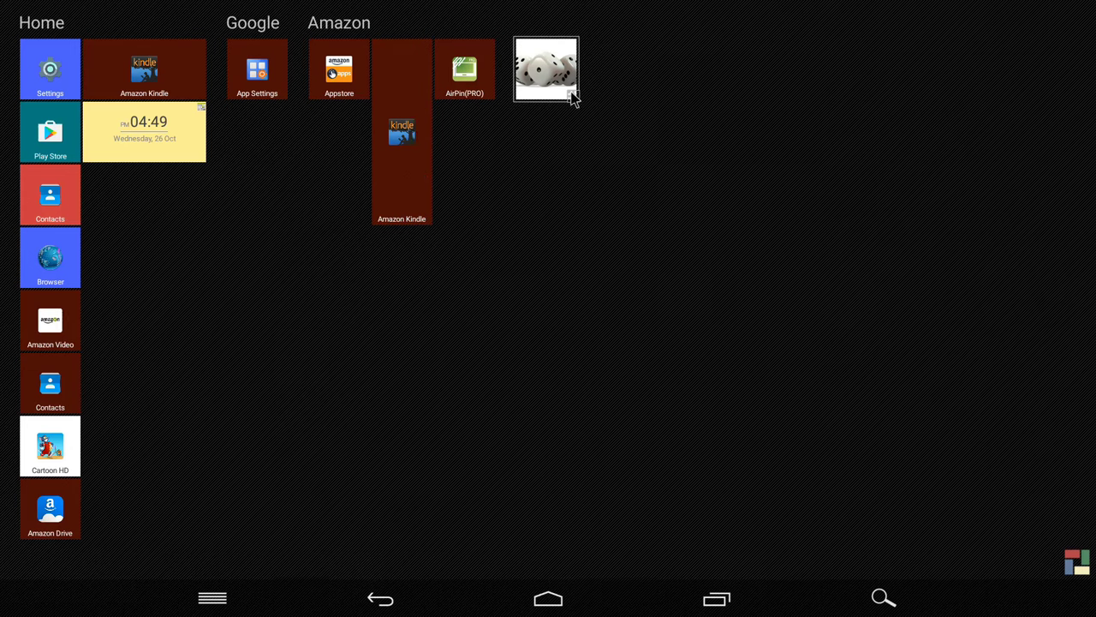
pyautogui.moveTo(572, 96); pyautogui.dragTo(1081, 300)
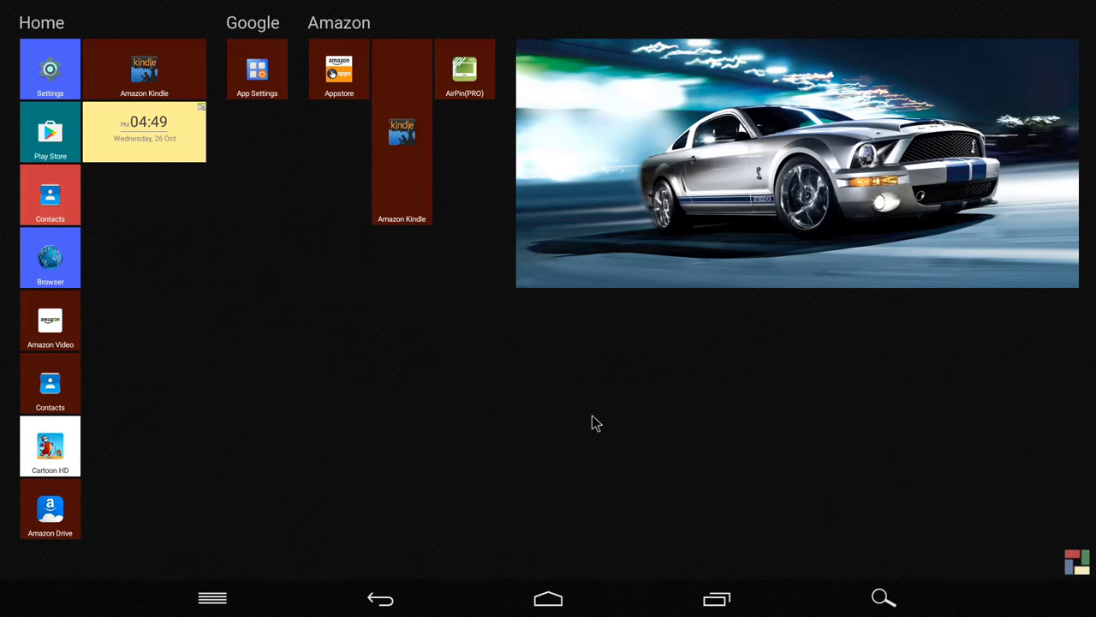
# Add the 4x3 Digital clock widget to the home screen directly beneath the Photo show tile
pyautogui.click(1072, 562)
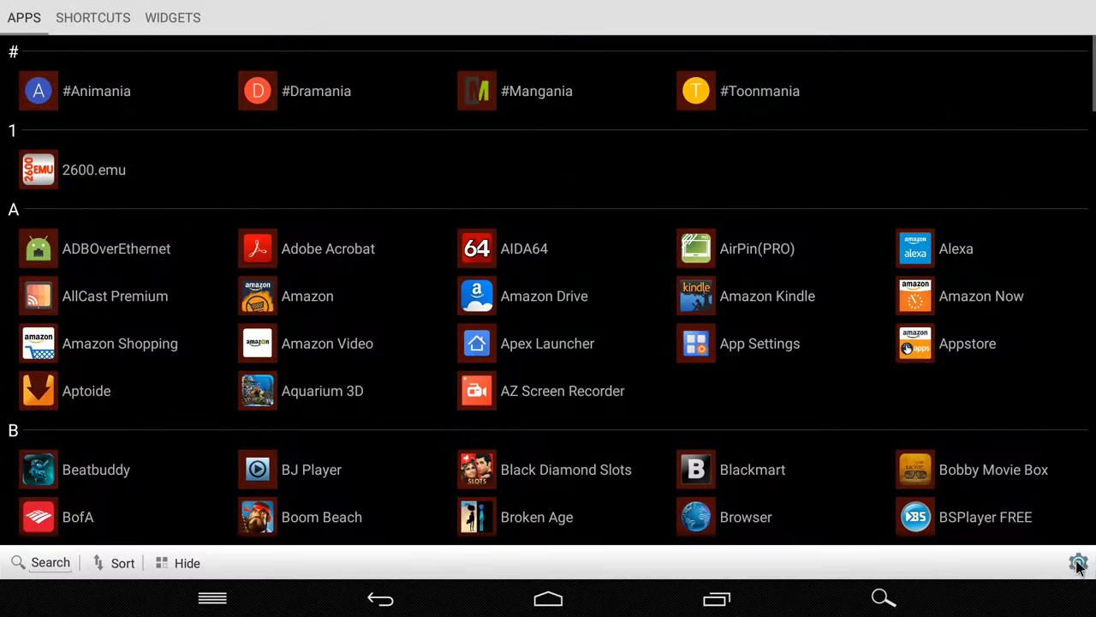
pyautogui.click(167, 17)
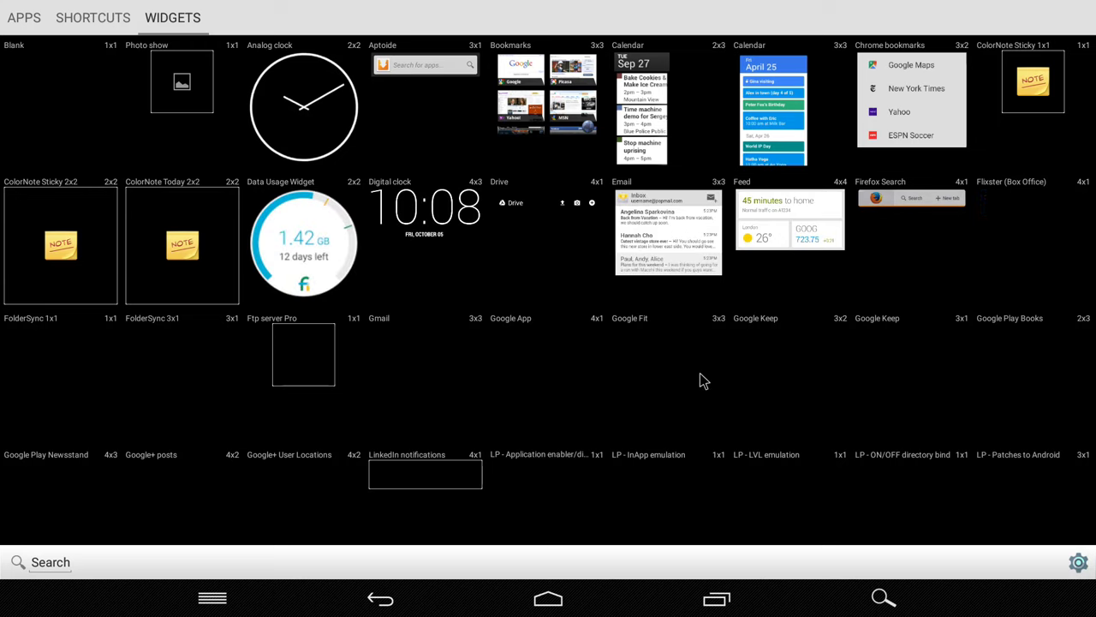
pyautogui.click(425, 218)
pyautogui.moveTo(425, 218); pyautogui.dragTo(722, 377)
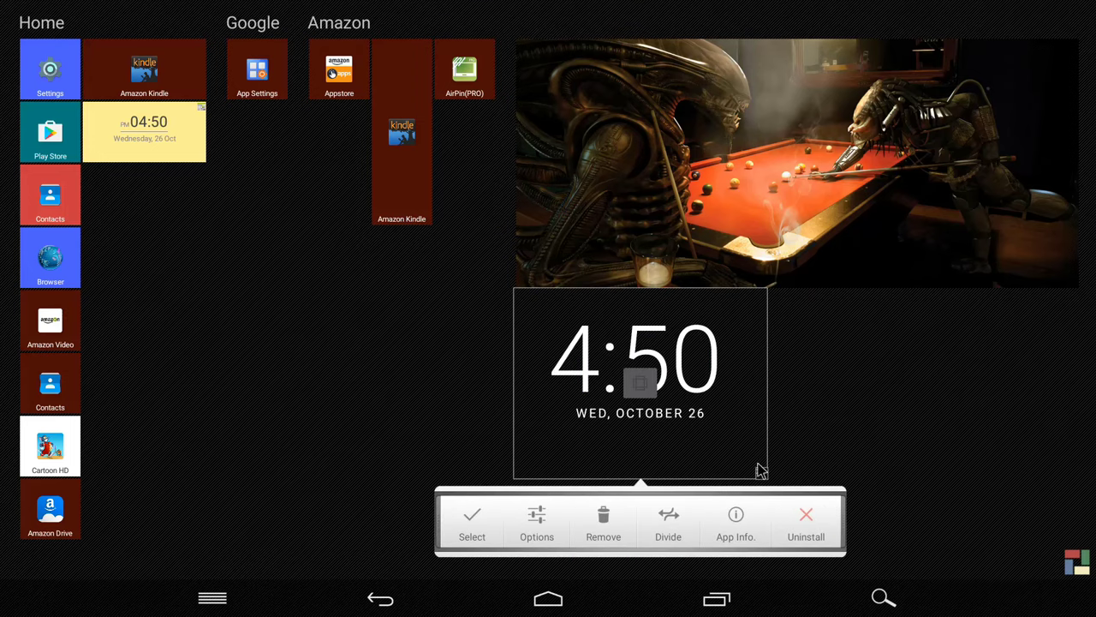
# Reduce the Digital clock tile to two tiles tall and give it the dark grey tile style
pyautogui.moveTo(759, 470); pyautogui.dragTo(766, 414)
pyautogui.click(836, 416)
pyautogui.click(659, 358)
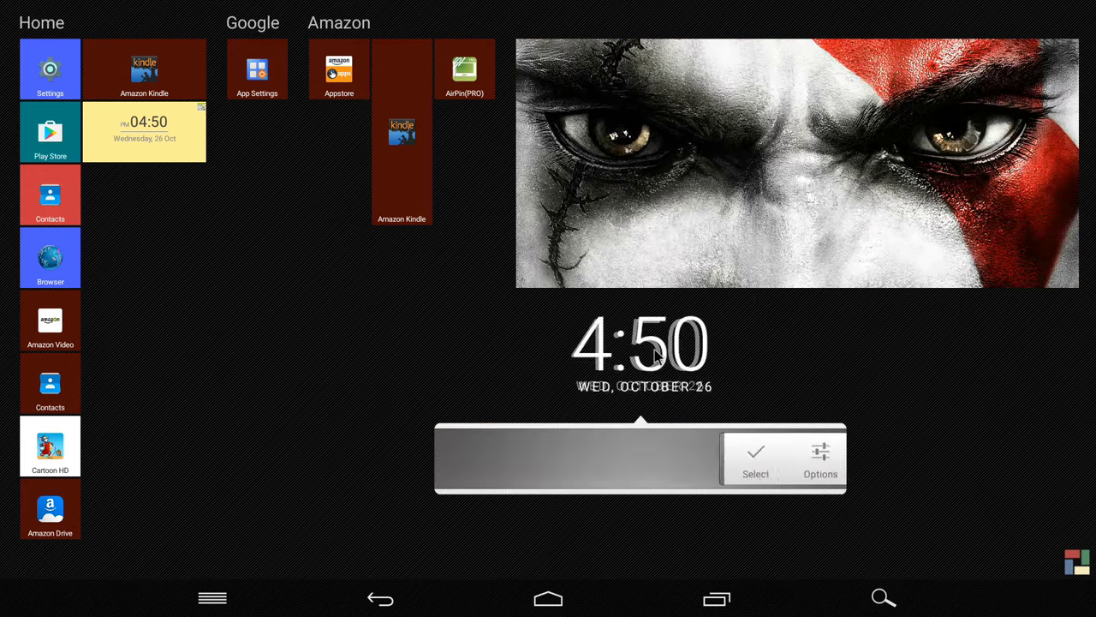
pyautogui.click(548, 475)
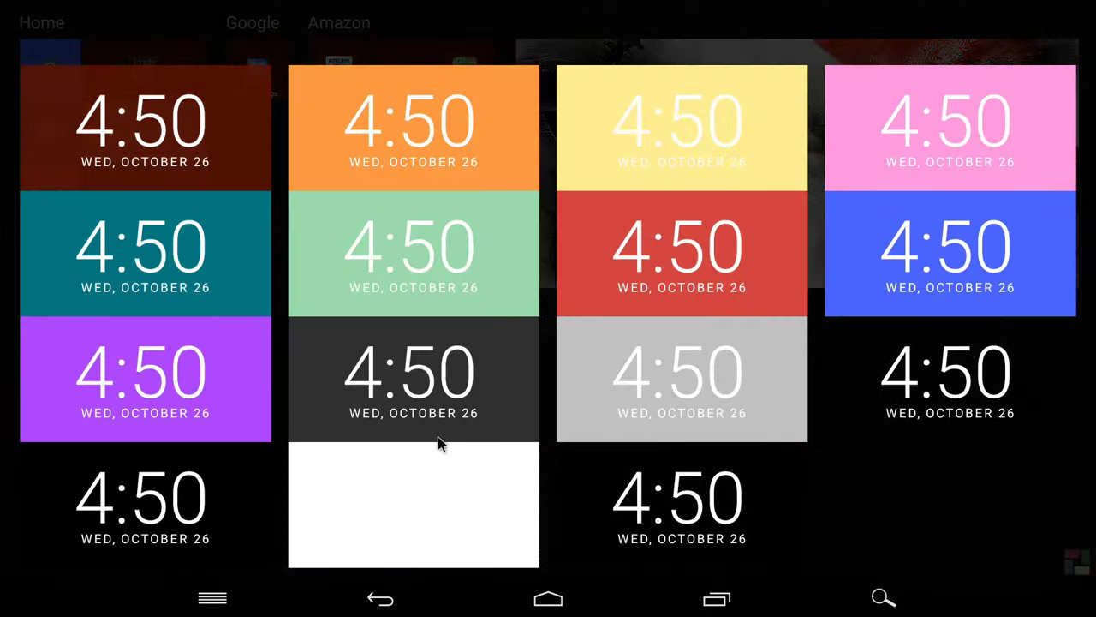
pyautogui.click(506, 395)
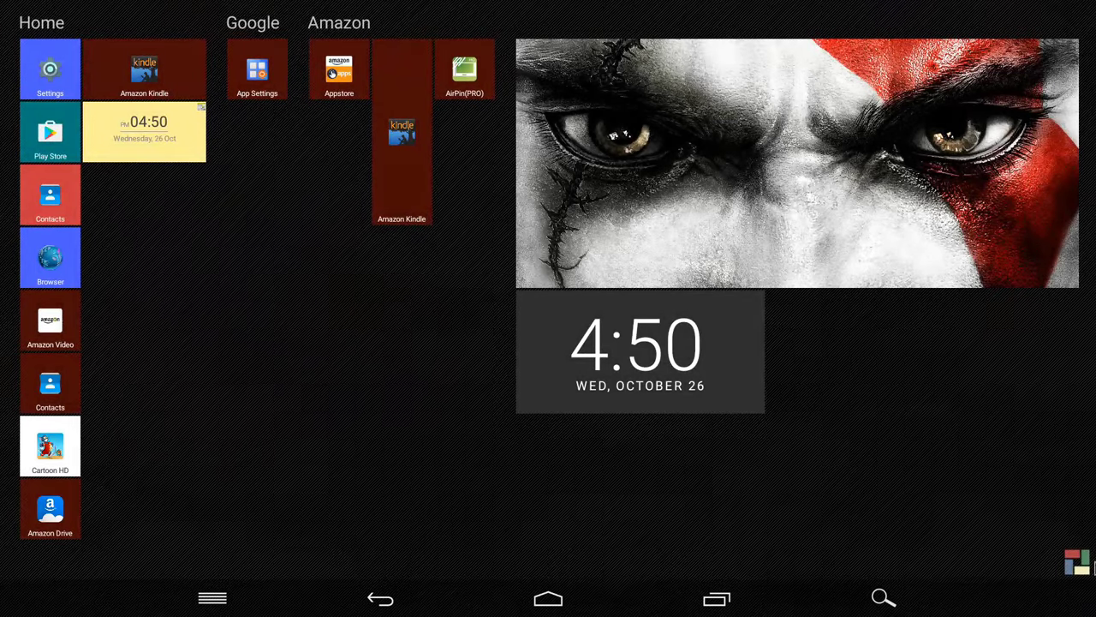
# Add the 4x3 Zooper Widget to the home screen between the Google and Amazon groups
pyautogui.click(1077, 561)
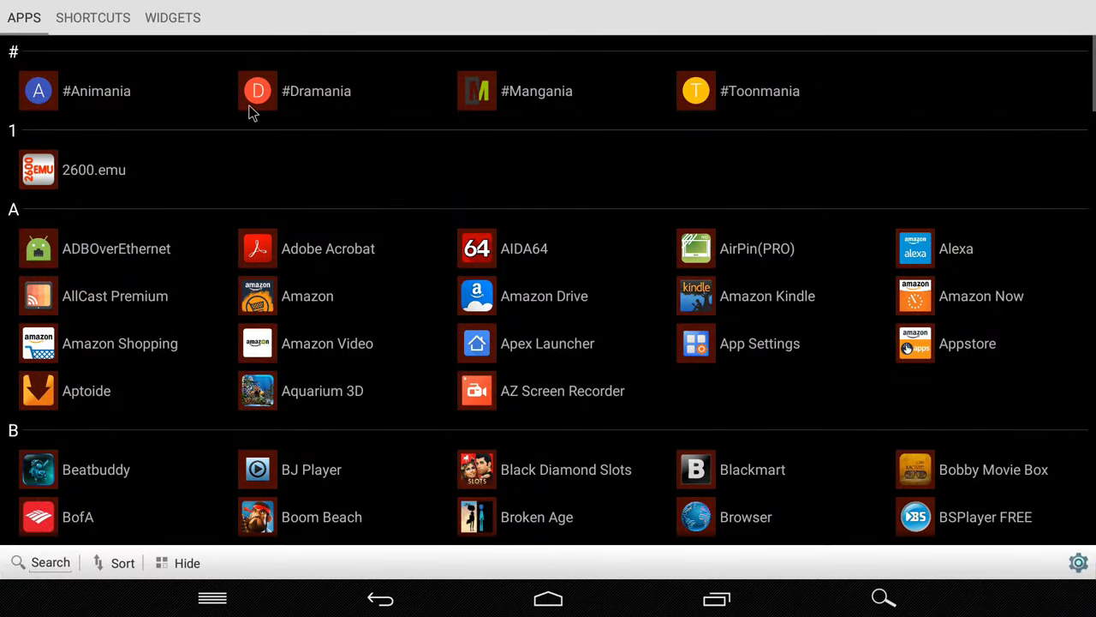
pyautogui.click(172, 17)
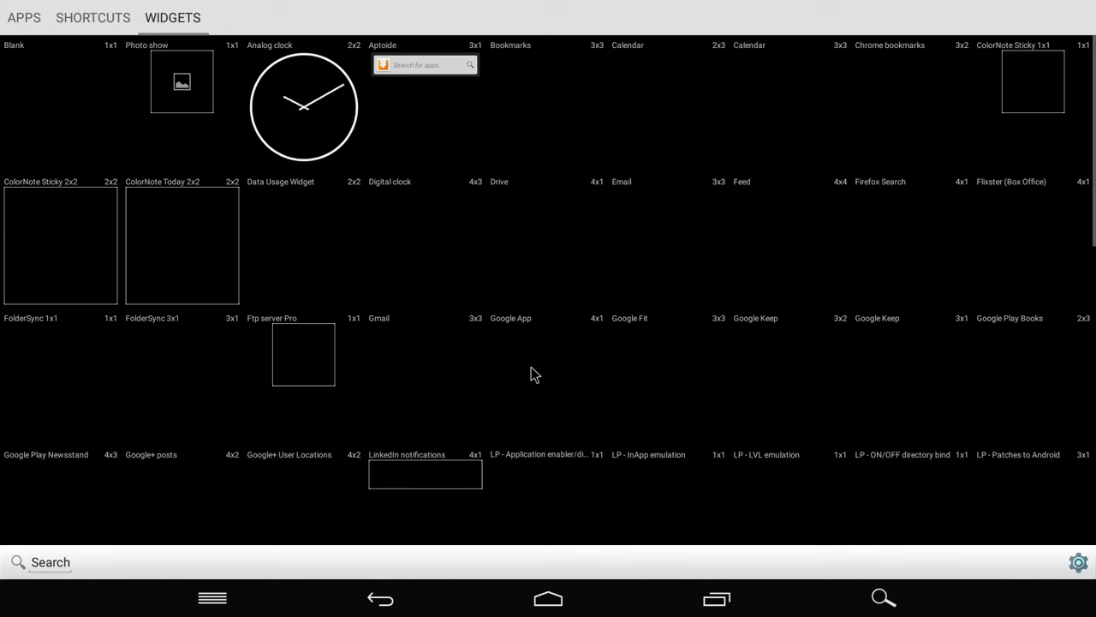
pyautogui.moveTo(553, 394); pyautogui.dragTo(612, 134)
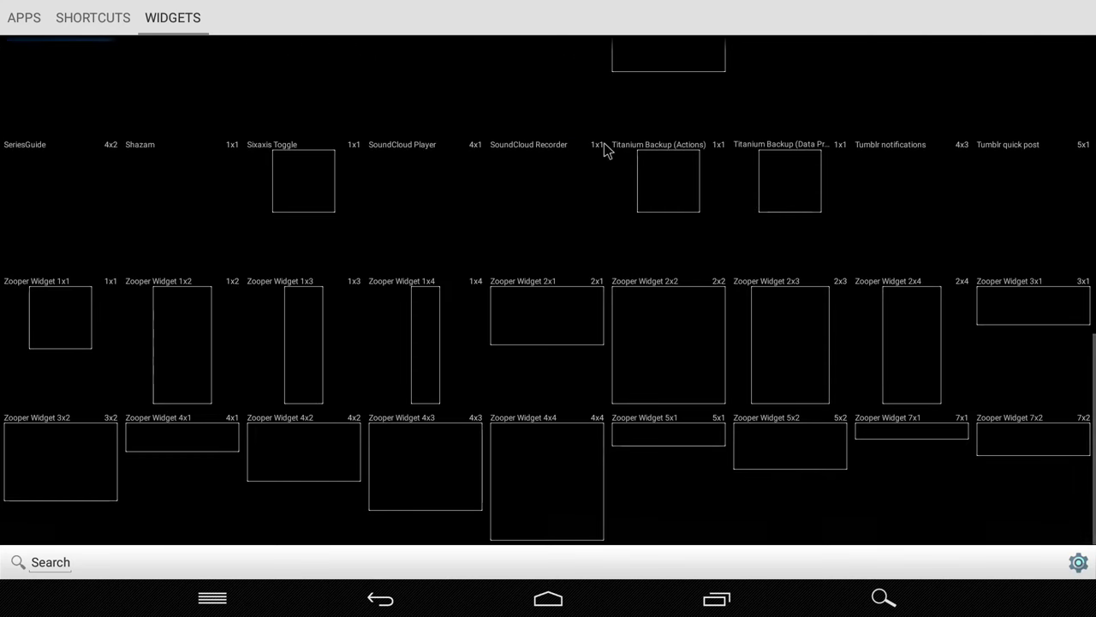
pyautogui.click(461, 456)
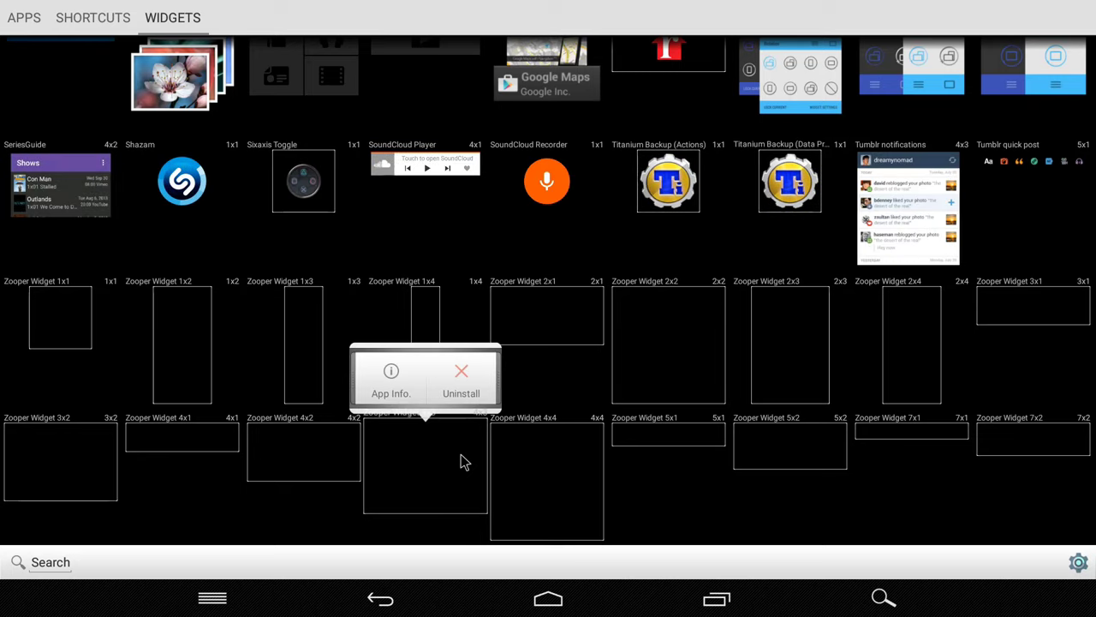
pyautogui.moveTo(461, 463); pyautogui.dragTo(521, 417)
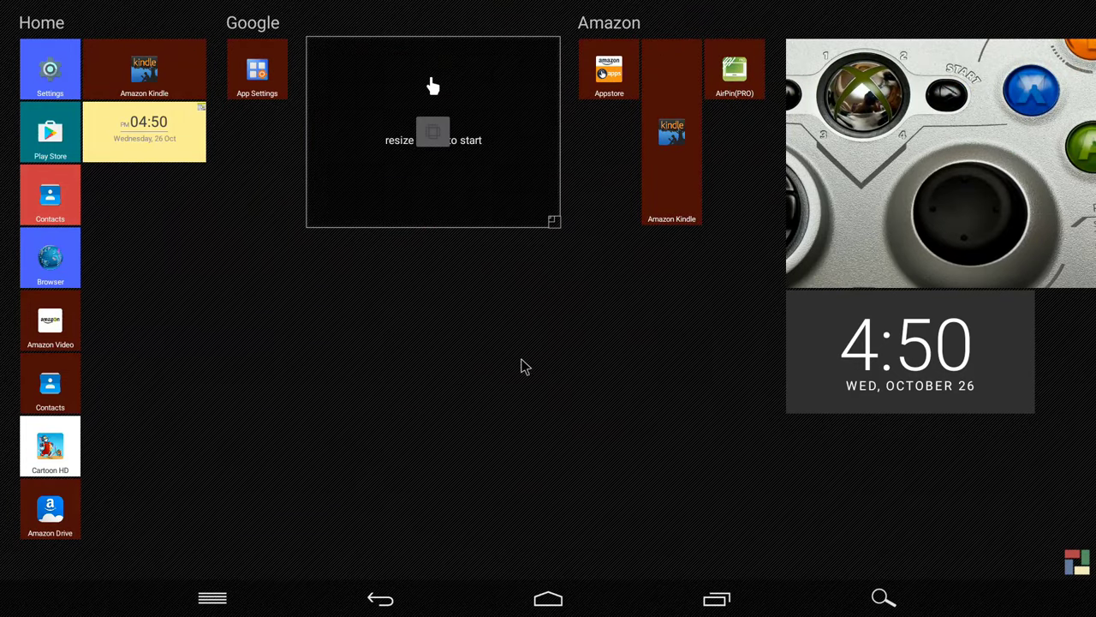
# Load a clock template with a row of dates into the new Zooper widget
pyautogui.click(455, 141)
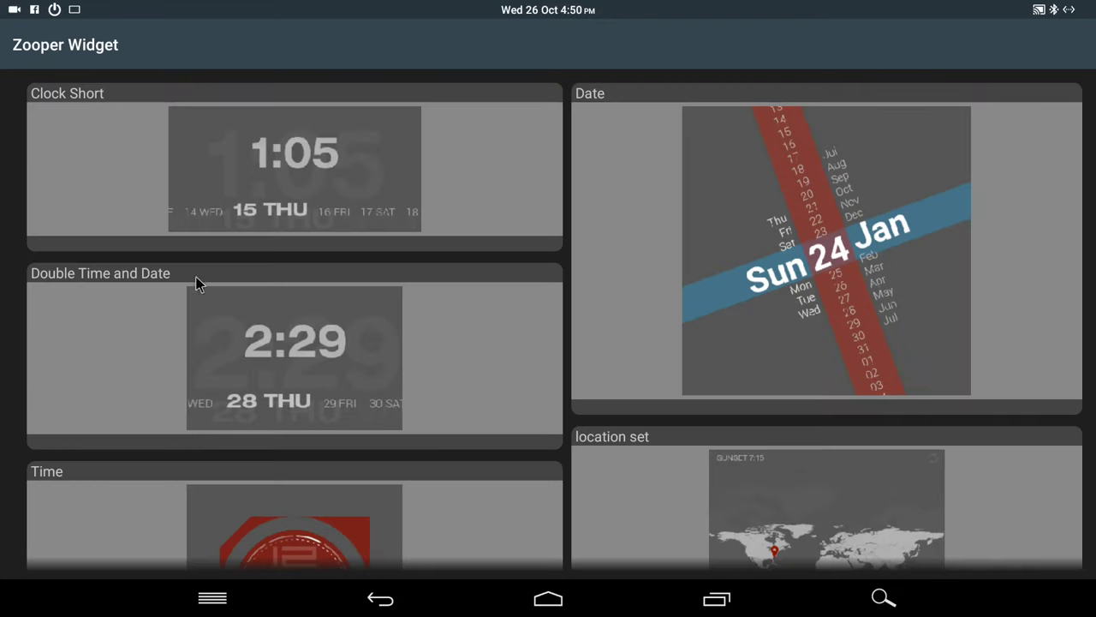
pyautogui.moveTo(310, 338); pyautogui.dragTo(336, 252)
pyautogui.click(315, 161)
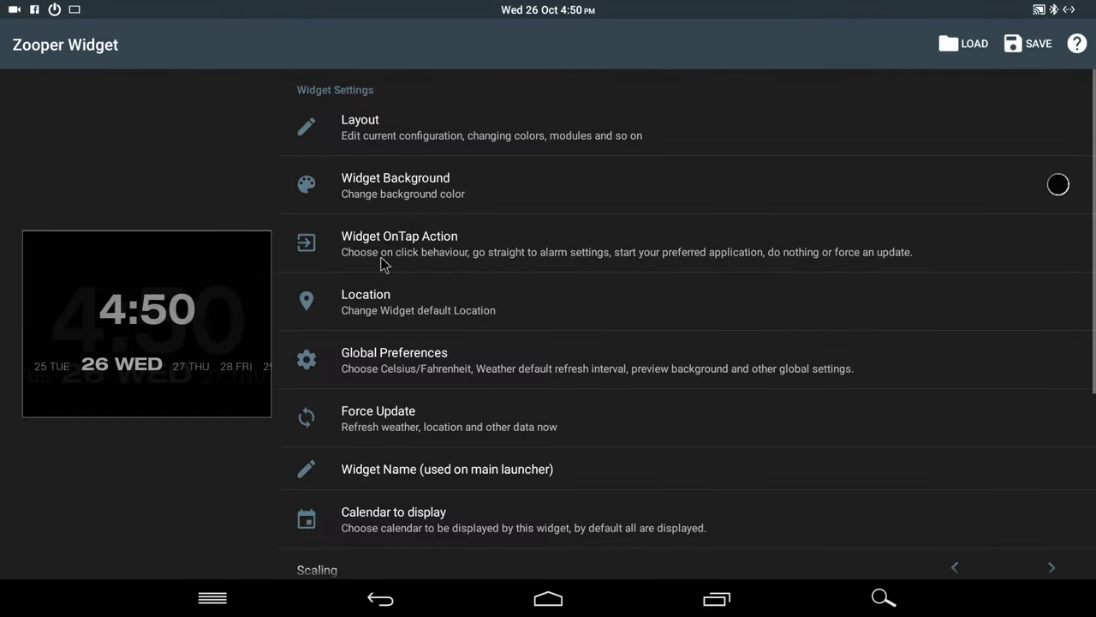
# Change the Zooper widget's background to a nearly opaque strong red and return to the home screen
pyautogui.click(428, 180)
pyautogui.click(548, 245)
pyautogui.click(664, 233)
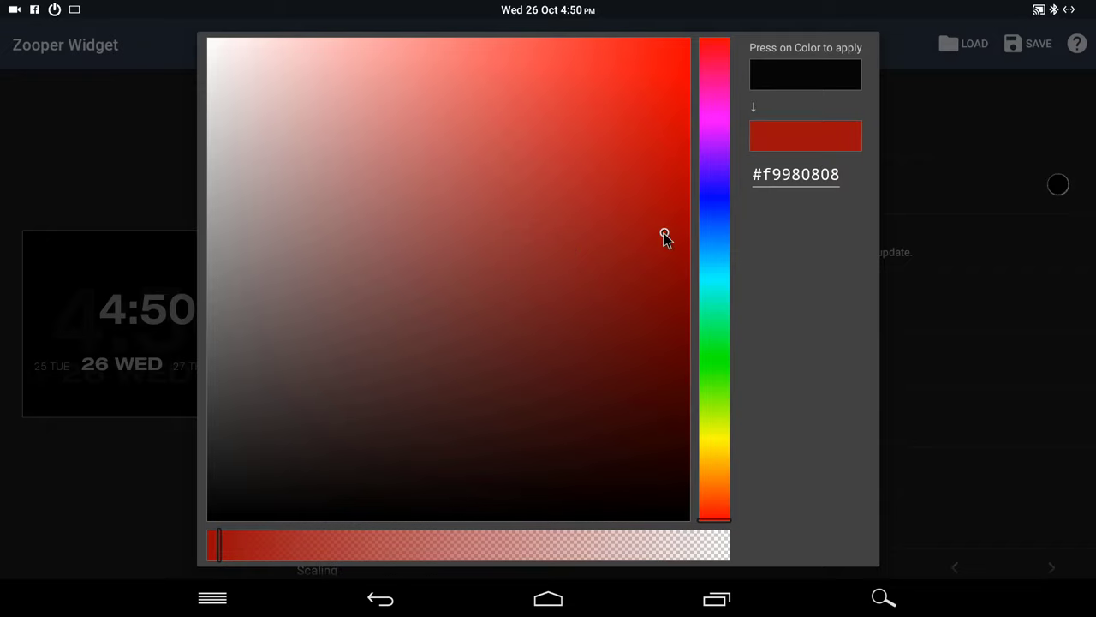
pyautogui.click(798, 131)
pyautogui.click(799, 128)
pyautogui.press('Escape')
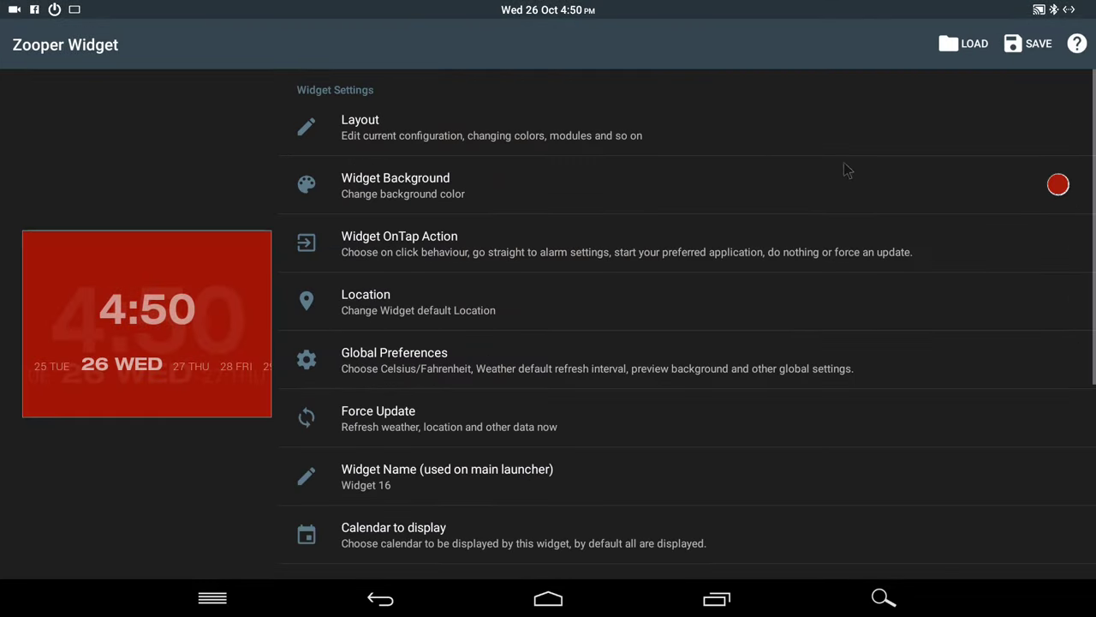
pyautogui.press('Escape')
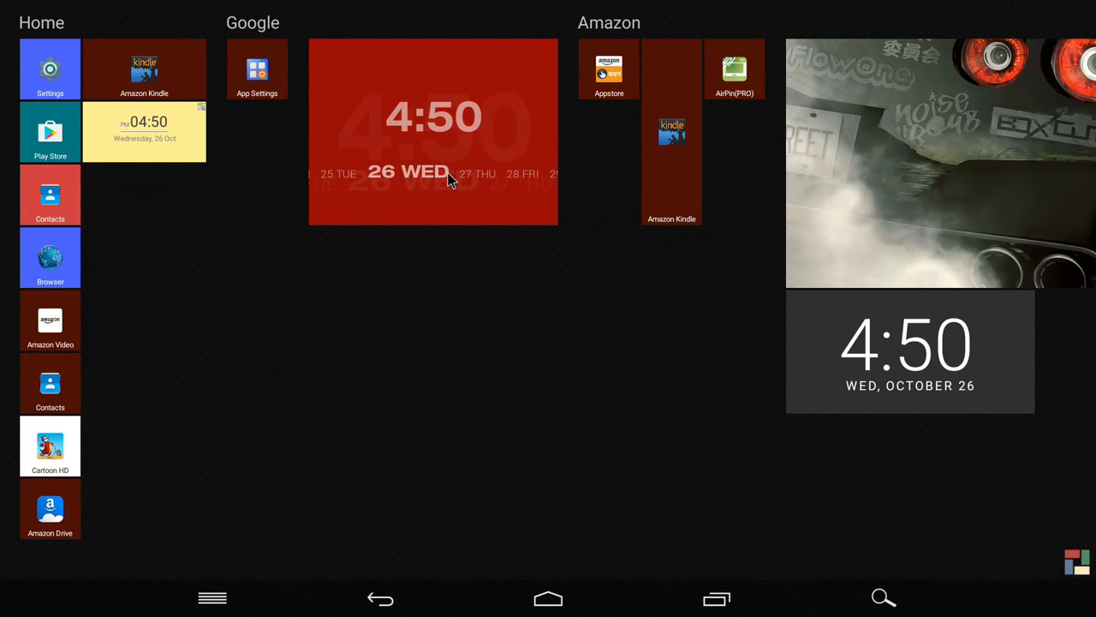
# Test the Zooper widget's tap action, return to the home screen, and apply the teal tile style to the widget
pyautogui.click(447, 172)
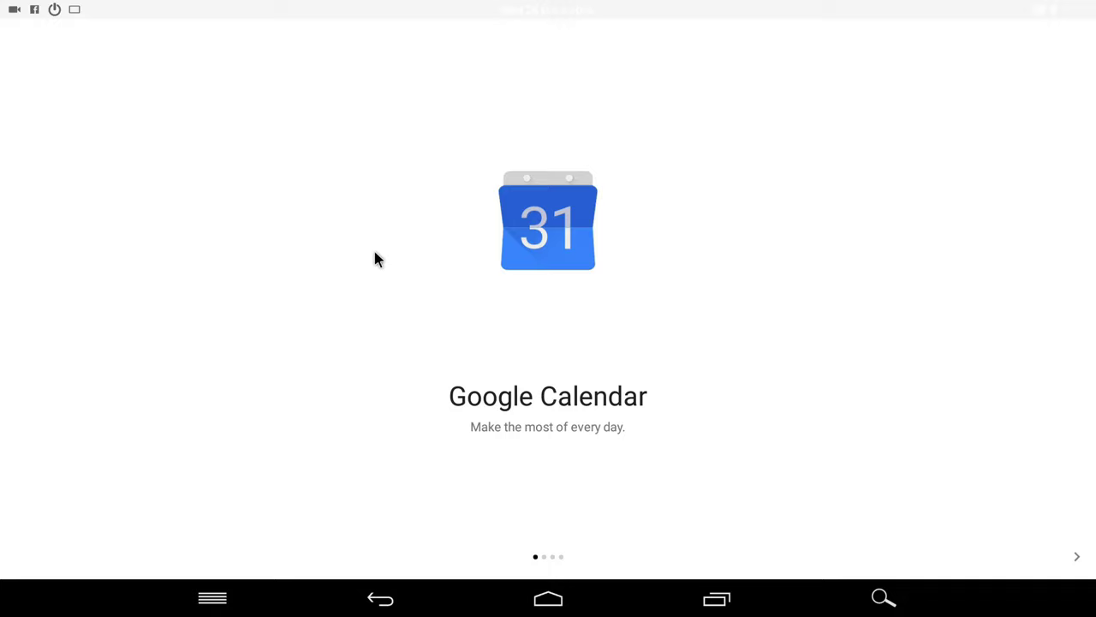
pyautogui.rightClick(374, 259)
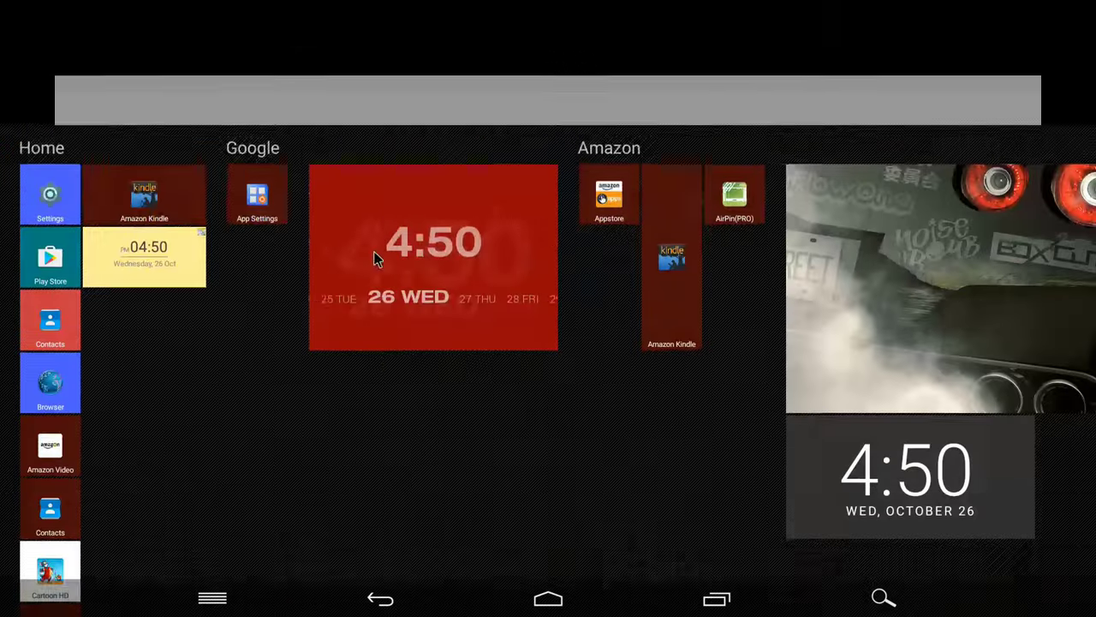
pyautogui.click(444, 137)
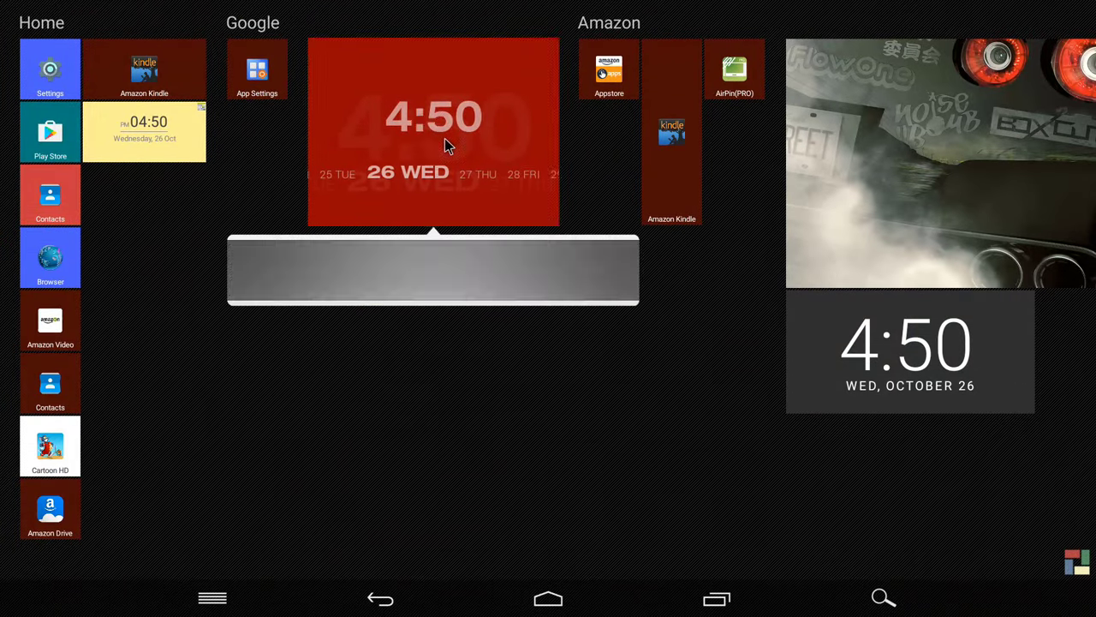
pyautogui.click(341, 272)
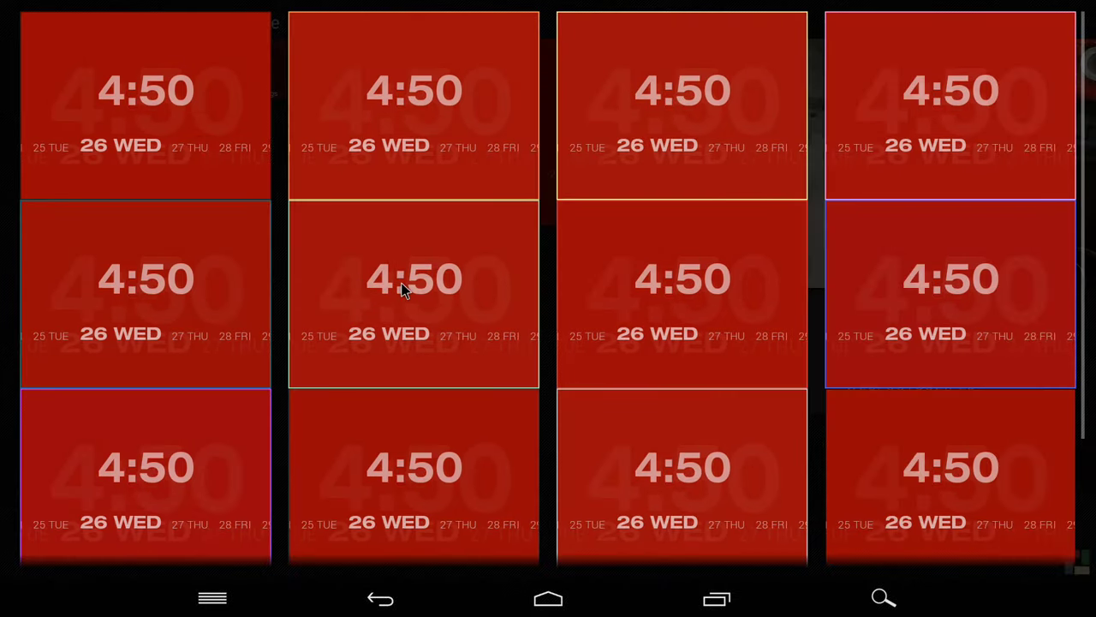
pyautogui.click(100, 353)
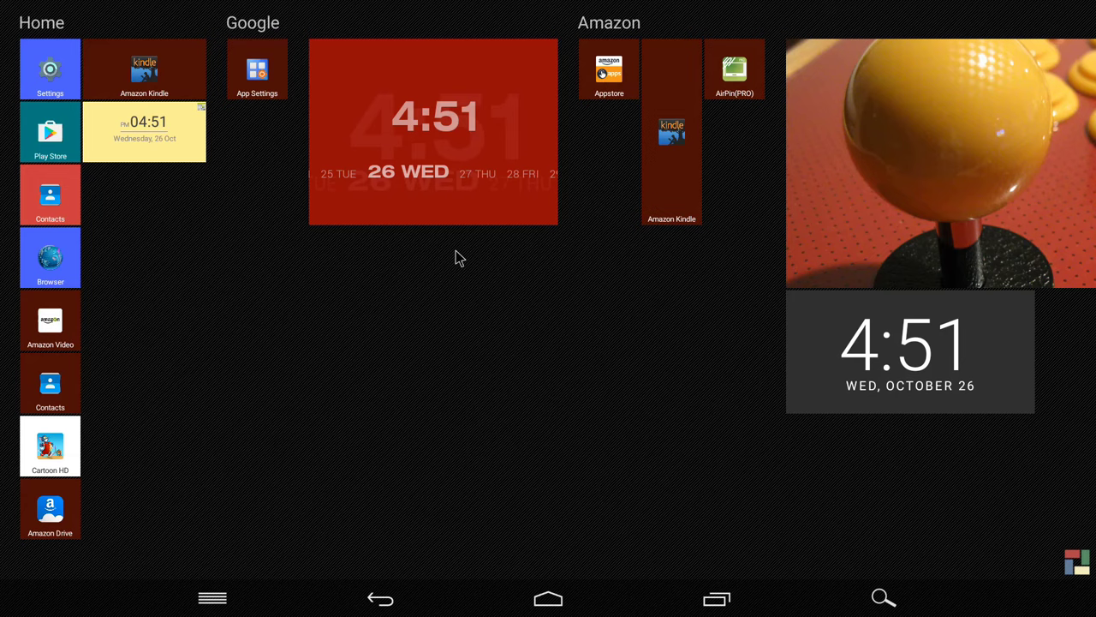
# Remove the red Zooper clock widget from the home screen
pyautogui.click(452, 213)
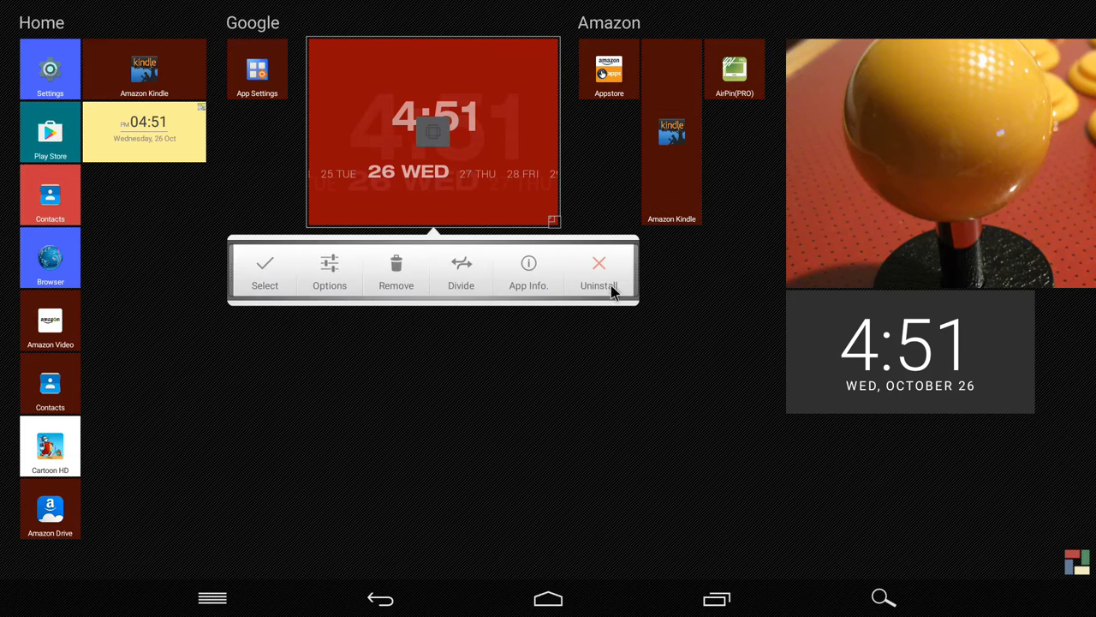
pyautogui.click(392, 271)
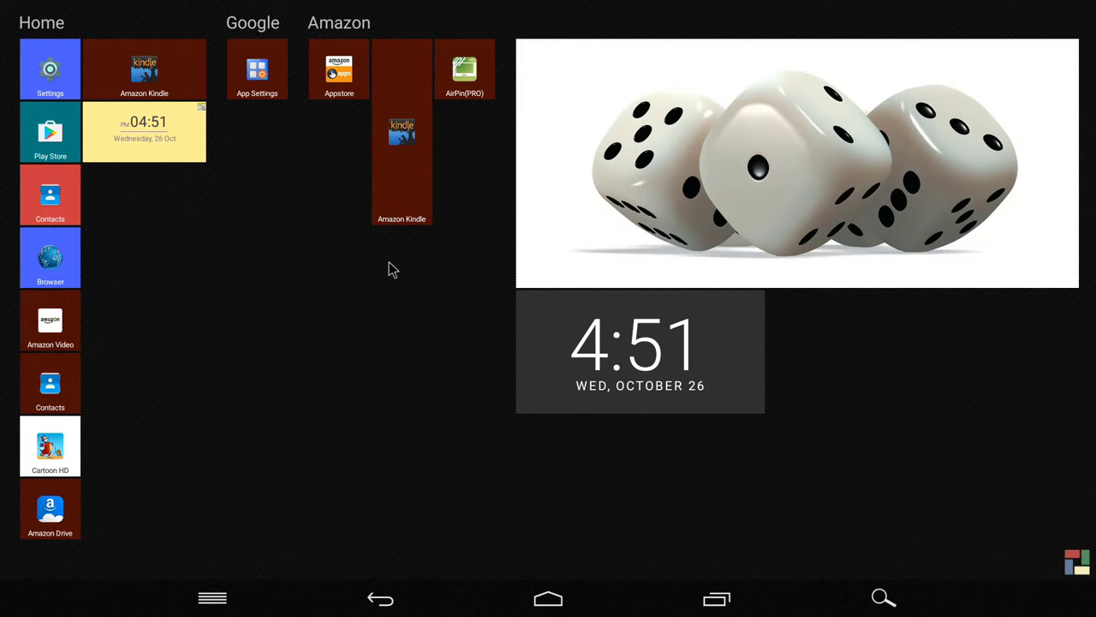
# Remove the large dice picture tile from the home screen
pyautogui.click(568, 213)
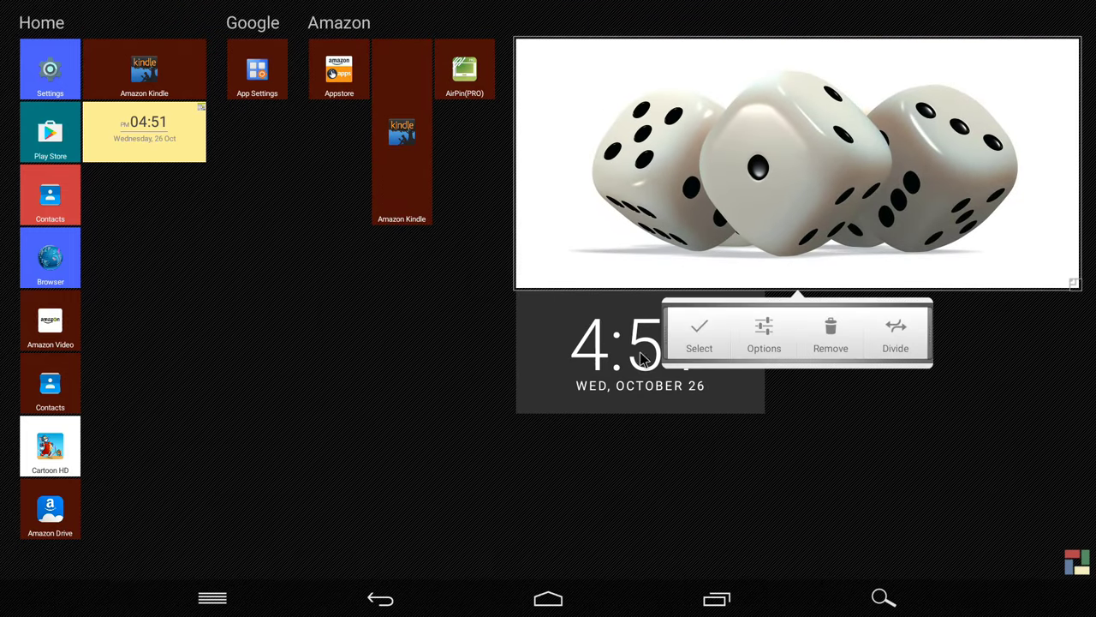
pyautogui.click(830, 337)
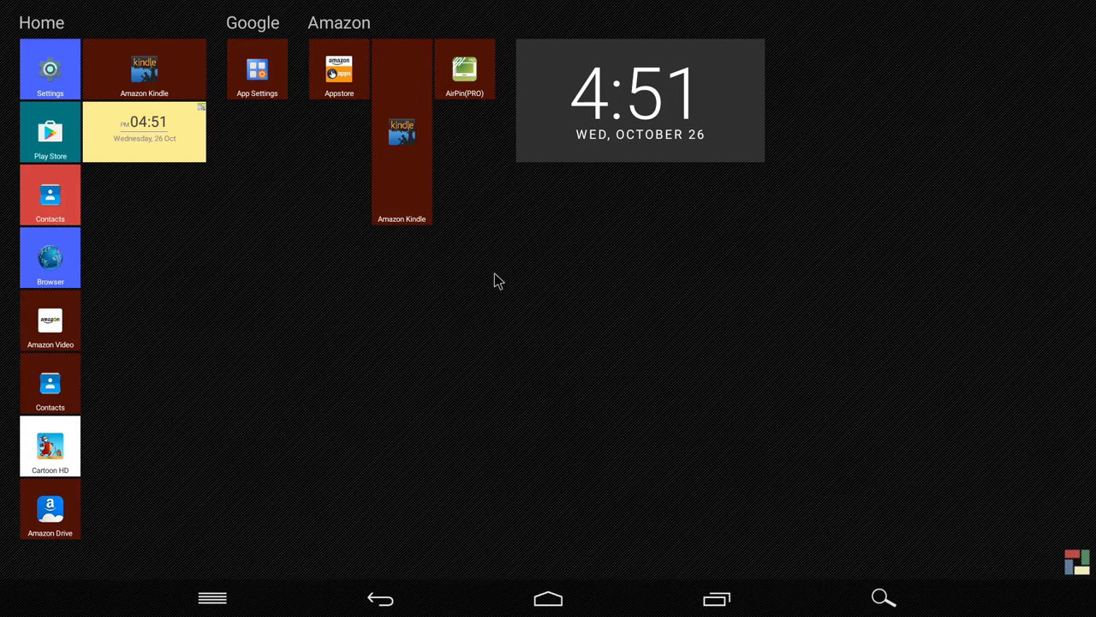
# Look through the colour styles offered for the Browser tile and return to the home screen without choosing one
pyautogui.click(61, 274)
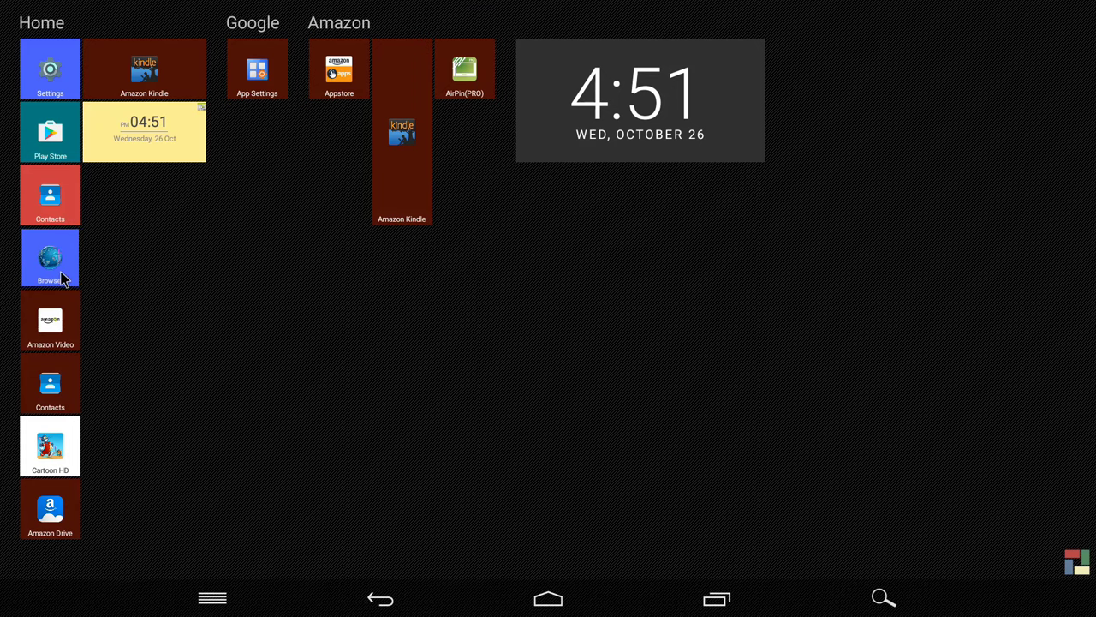
pyautogui.click(106, 337)
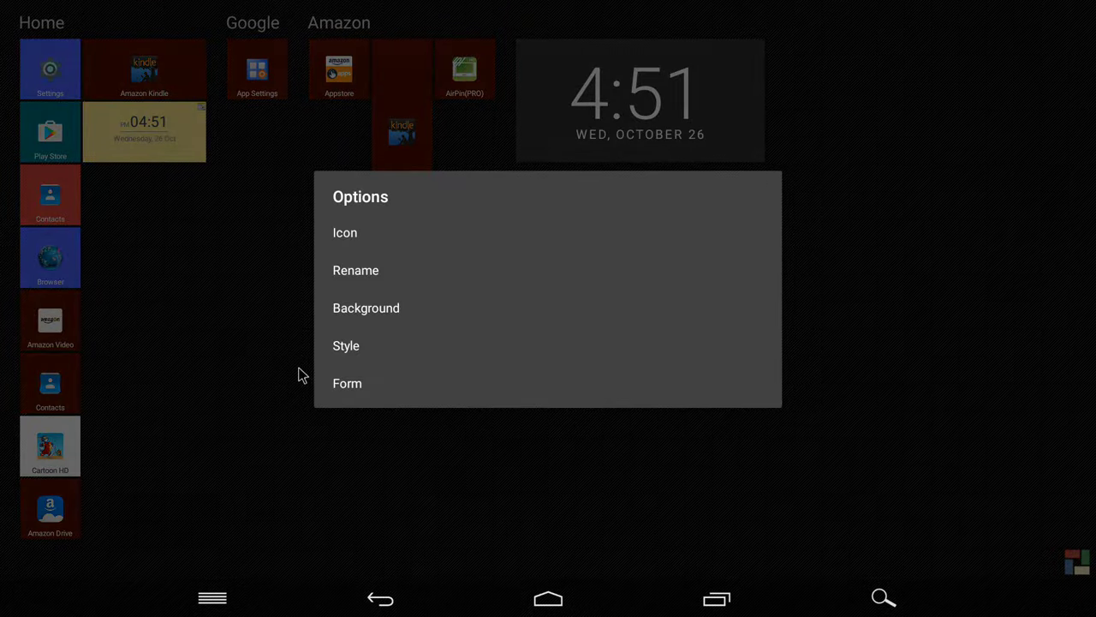
pyautogui.click(360, 347)
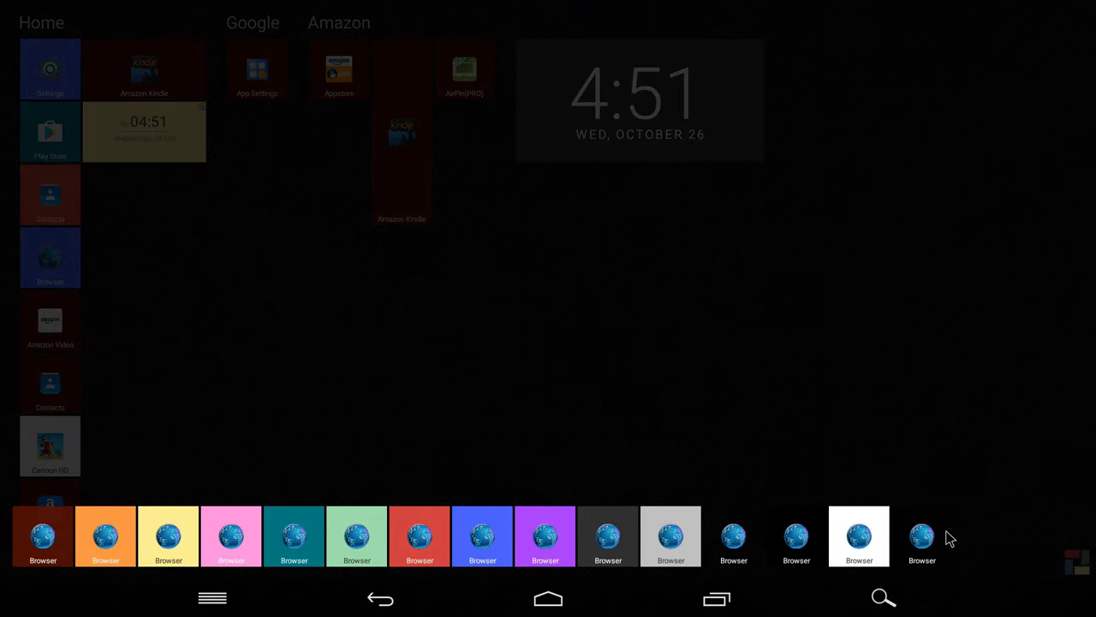
pyautogui.click(399, 411)
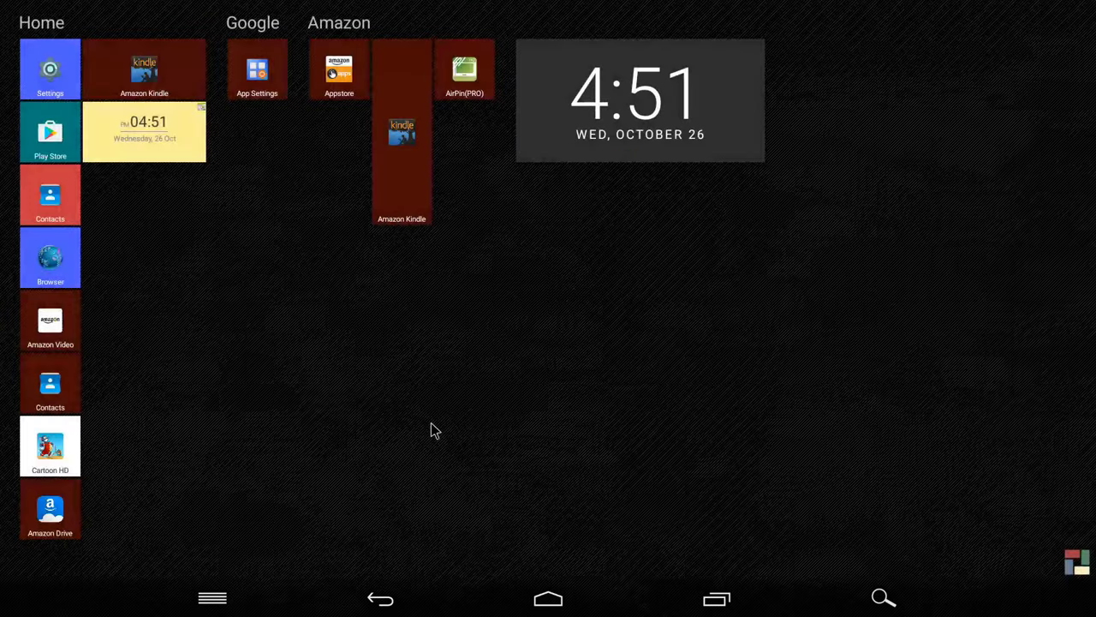
# Examine the list of customisable tile styles in the launcher's theme settings and the editing options of Tile style 1
pyautogui.click(430, 433)
pyautogui.click(368, 465)
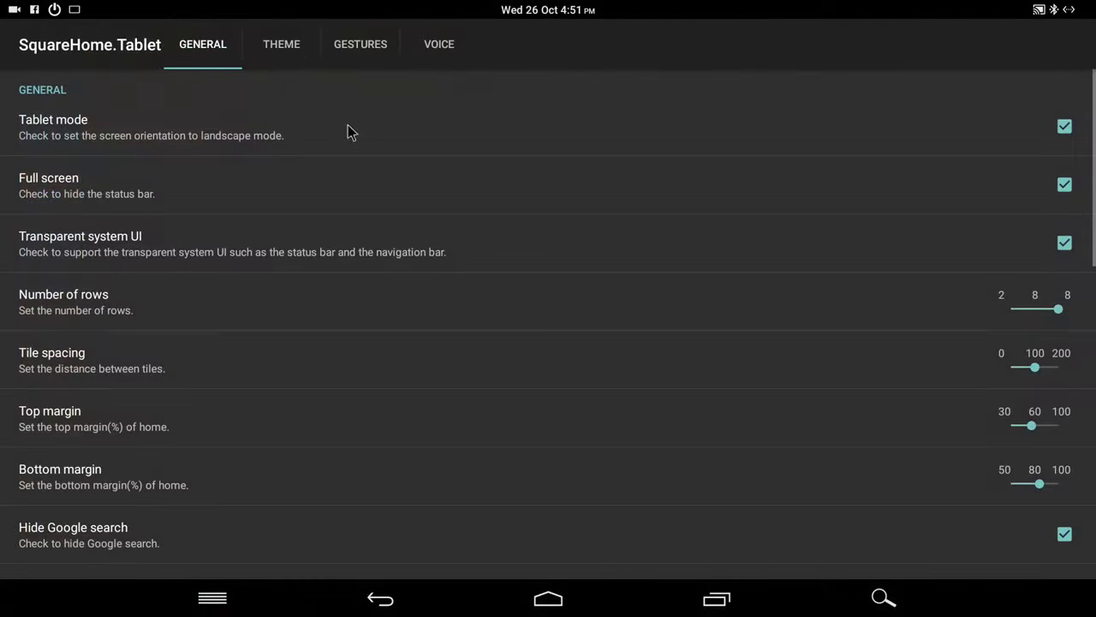
pyautogui.click(270, 50)
pyautogui.scroll(-15, 286, 164)
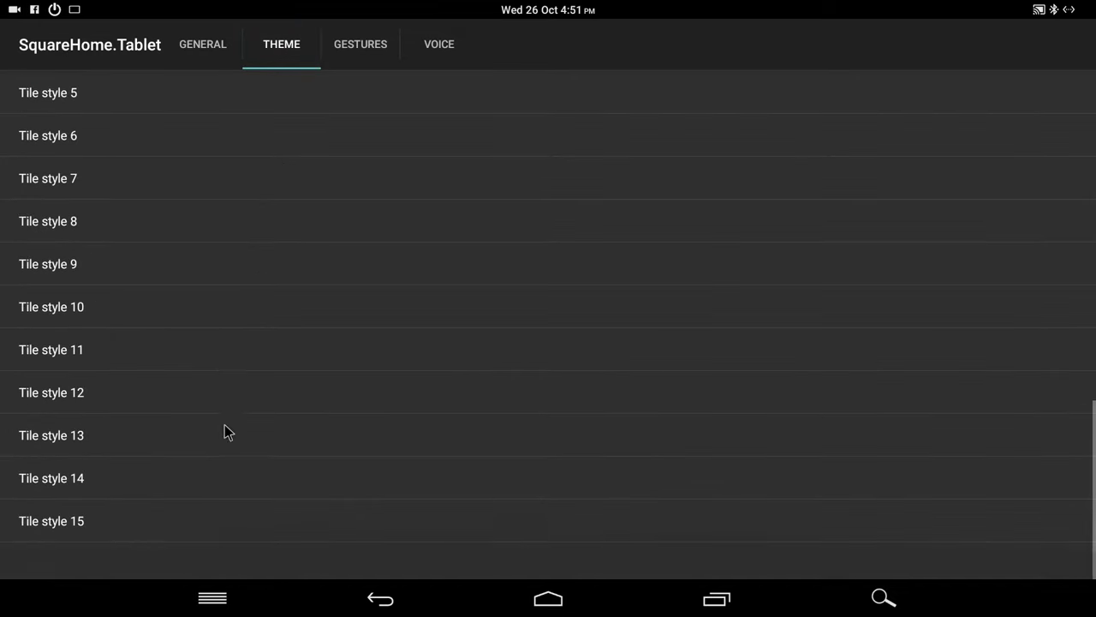
pyautogui.moveTo(90, 319); pyautogui.dragTo(110, 532)
pyautogui.moveTo(95, 174); pyautogui.dragTo(72, 211)
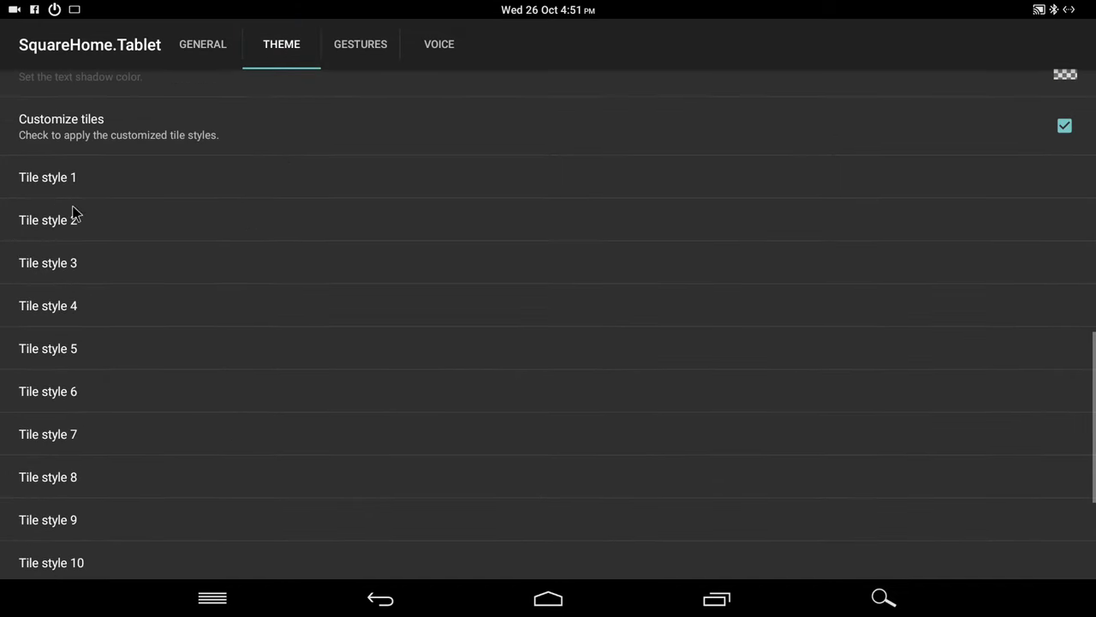
pyautogui.moveTo(76, 375); pyautogui.dragTo(79, 434)
pyautogui.click(70, 212)
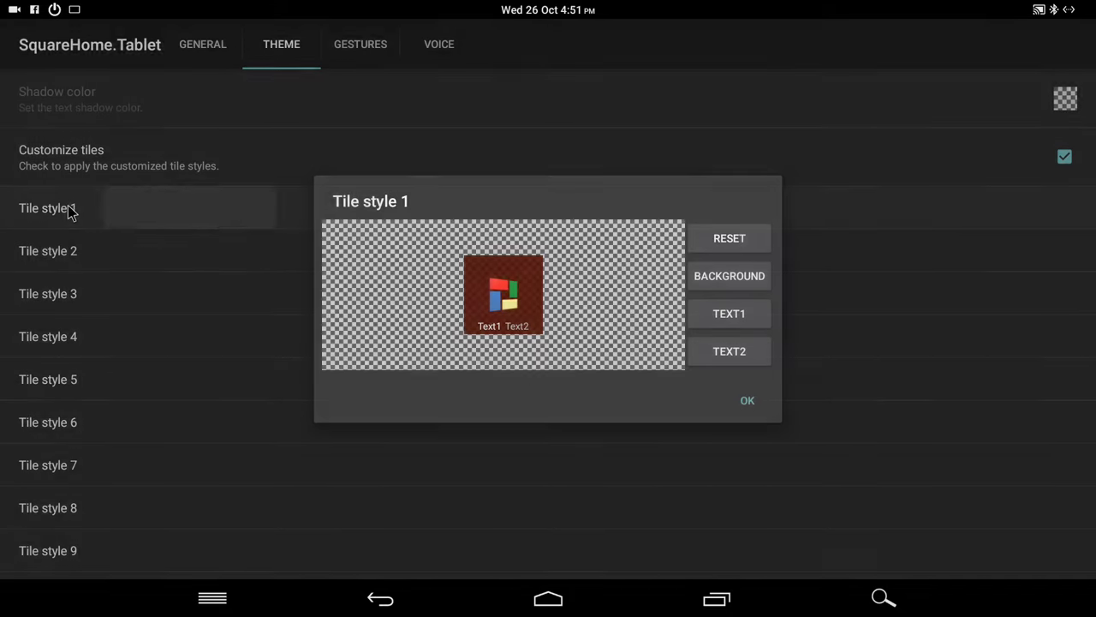
pyautogui.press('Escape')
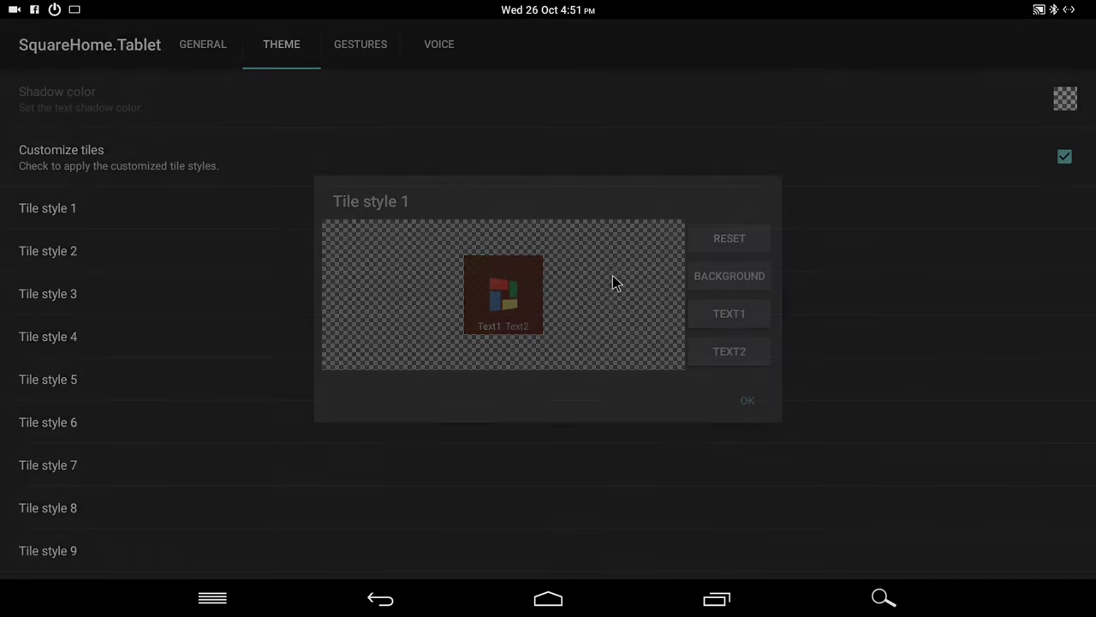
# Restore the backed-up preference settings and layouts from the launcher's general settings
pyautogui.click(205, 45)
pyautogui.scroll(-5, 309, 257)
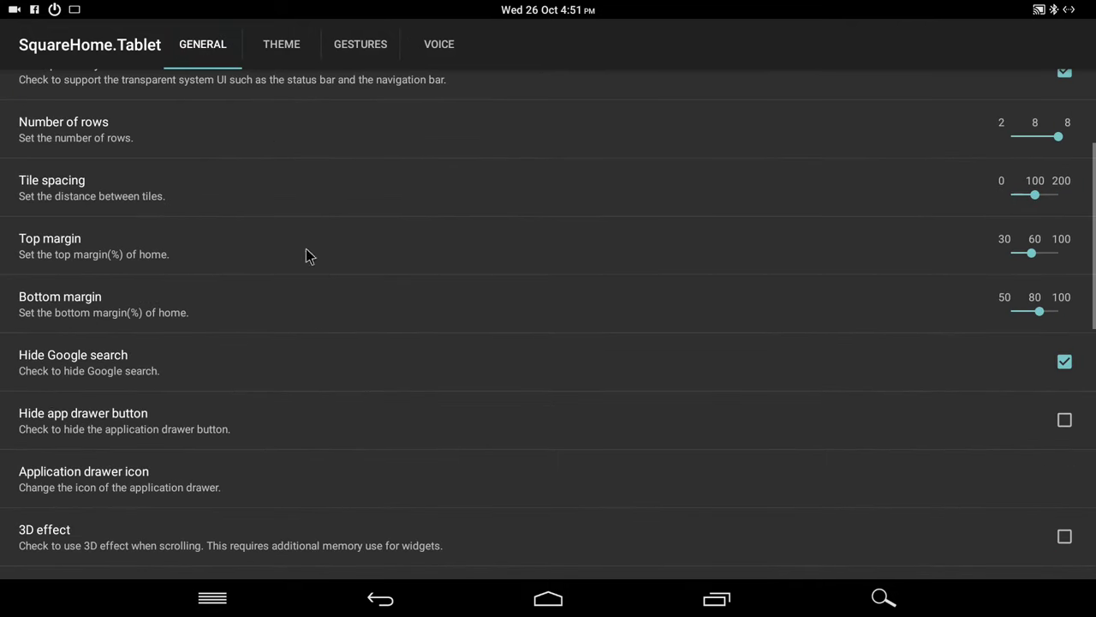
pyautogui.scroll(-6, 326, 420)
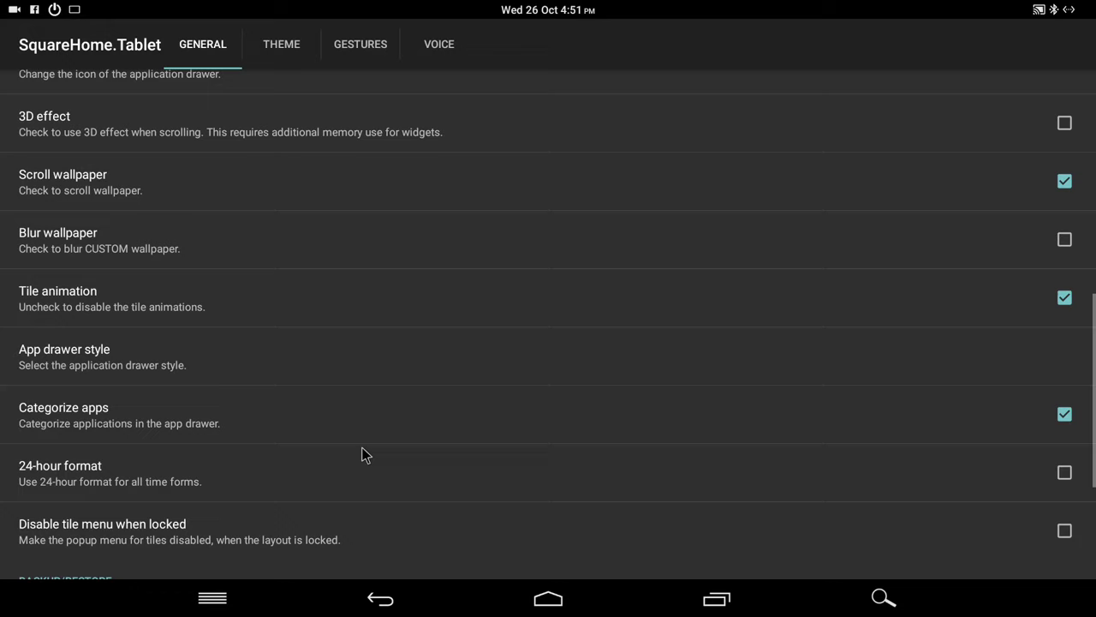
pyautogui.scroll(-3, 375, 477)
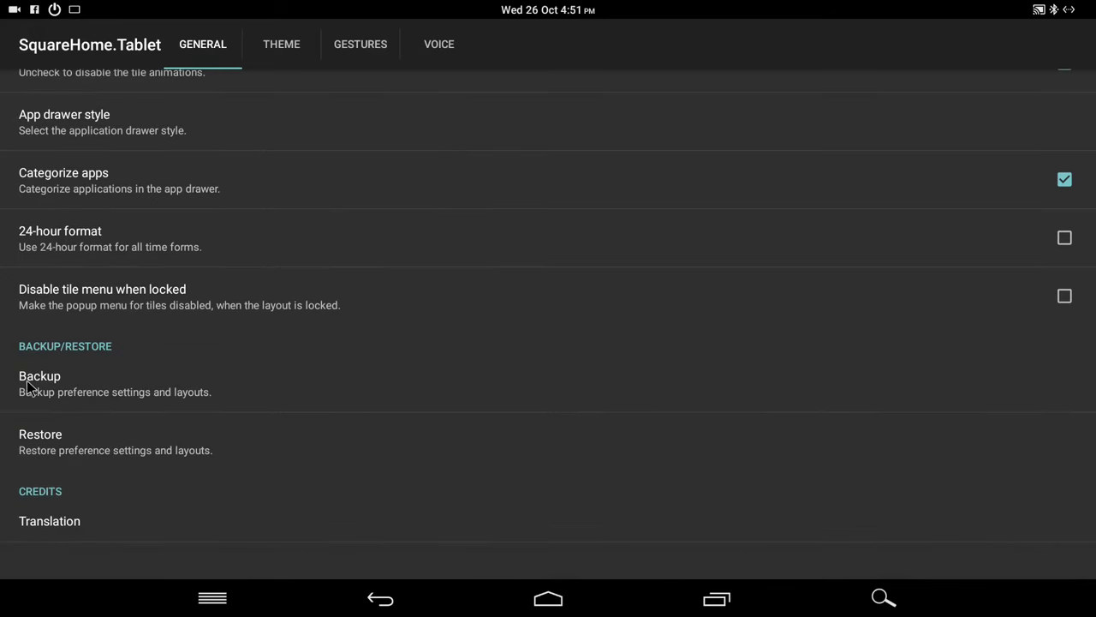
pyautogui.click(47, 445)
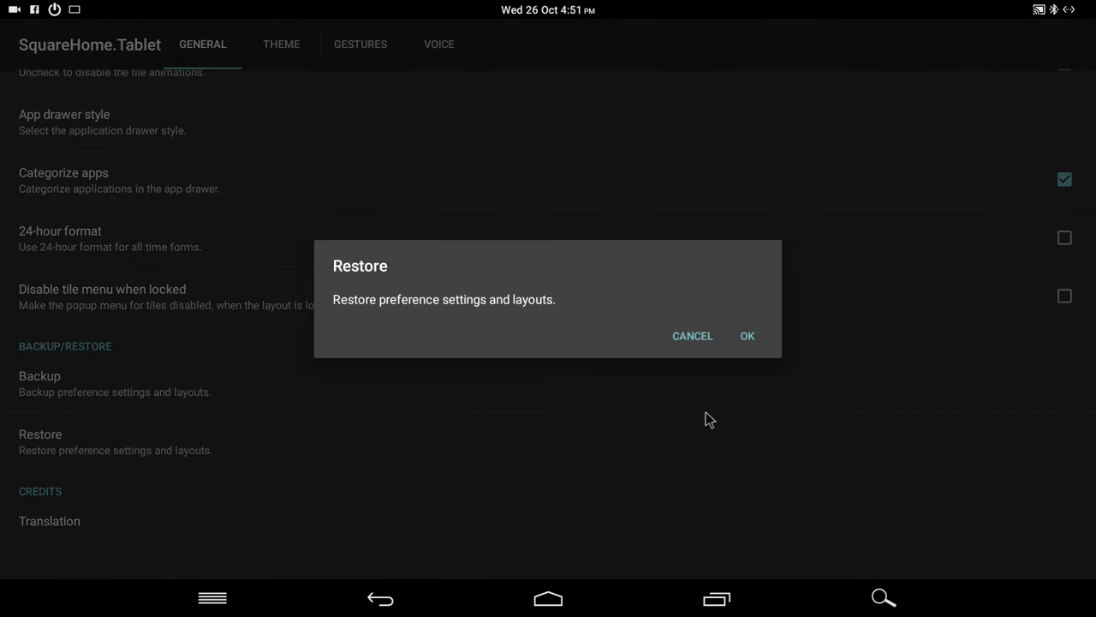
pyautogui.click(748, 337)
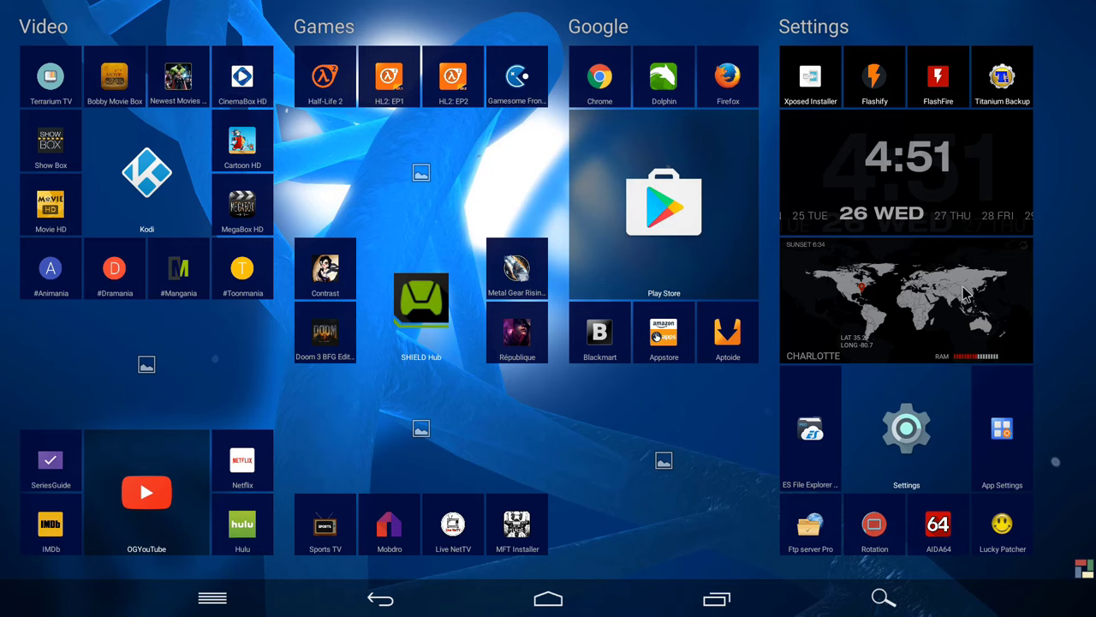
# Set the planet-and-sun live wallpaper, whose name ends in "Scapes", as the system wallpaper
pyautogui.click(1084, 385)
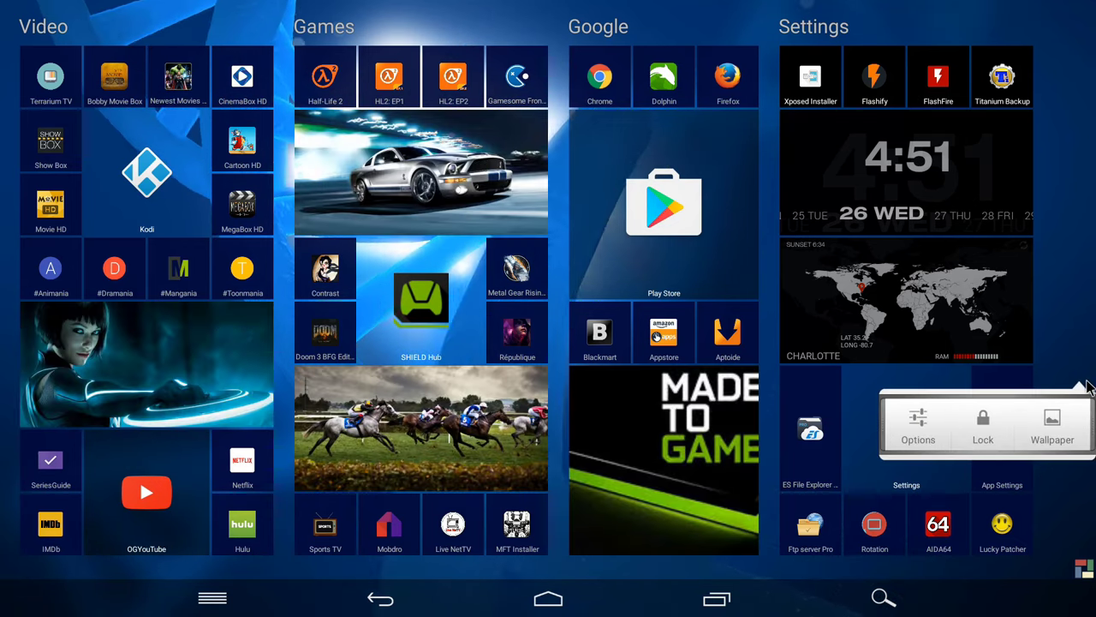
pyautogui.click(1052, 424)
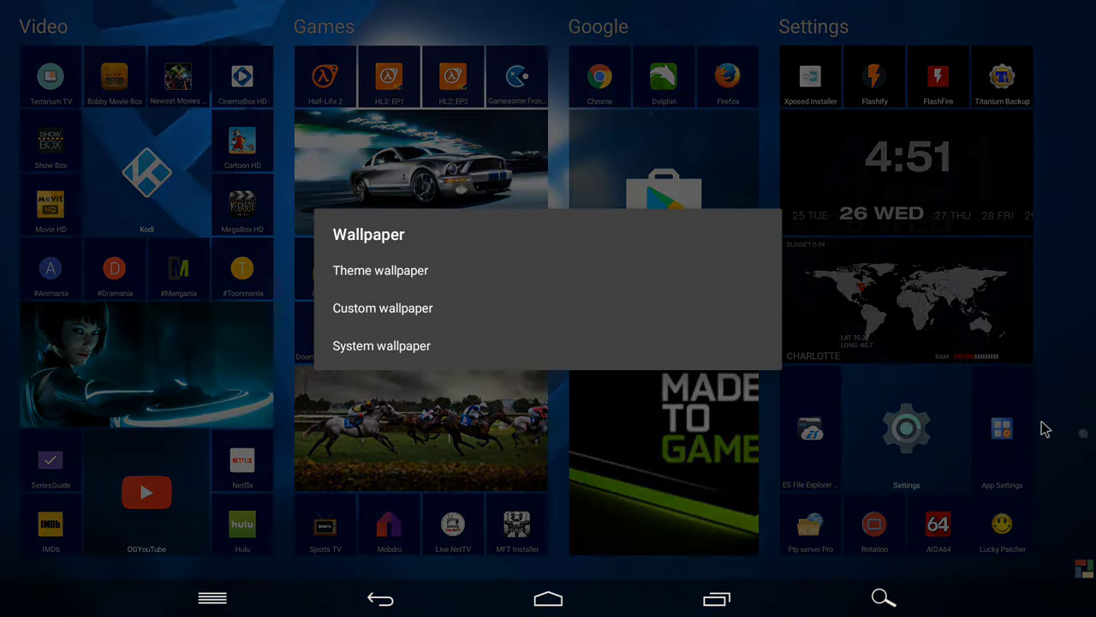
pyautogui.click(360, 346)
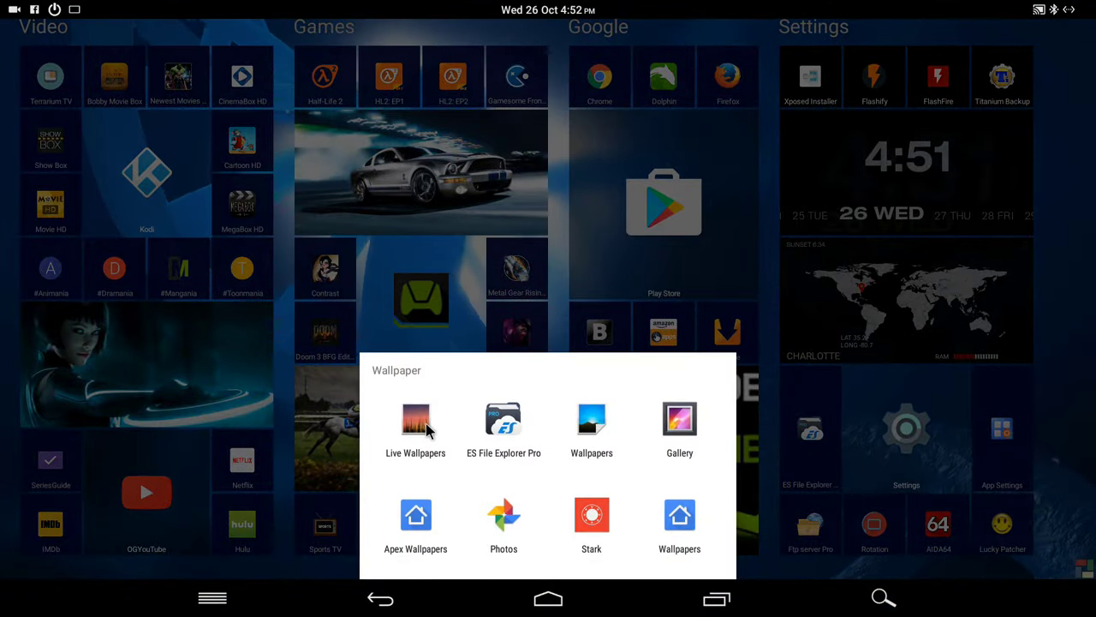
pyautogui.click(416, 424)
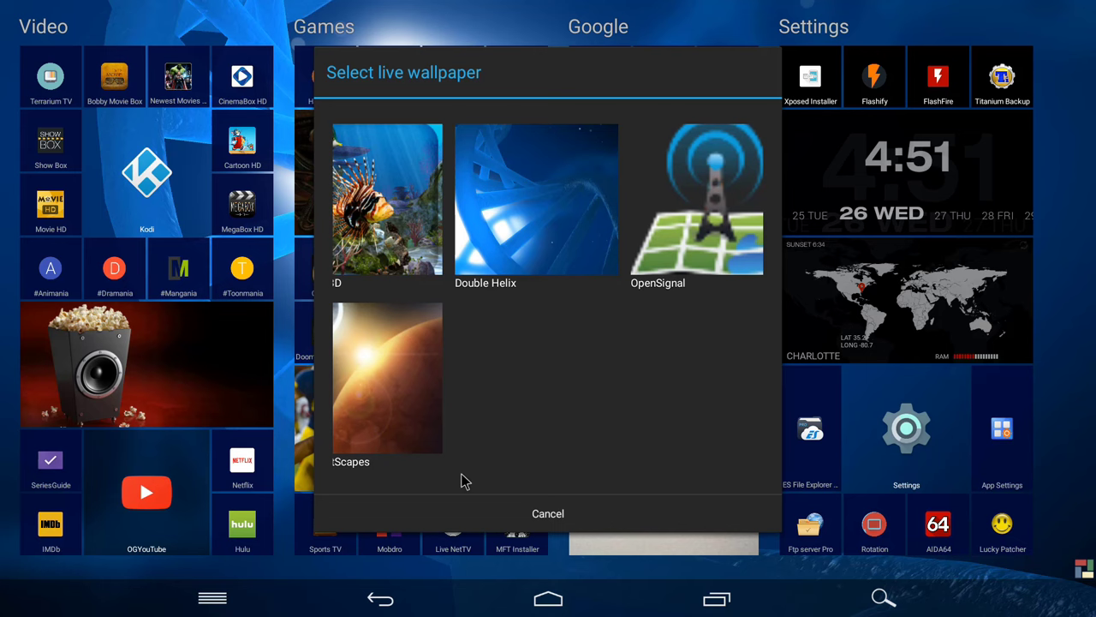
pyautogui.click(376, 396)
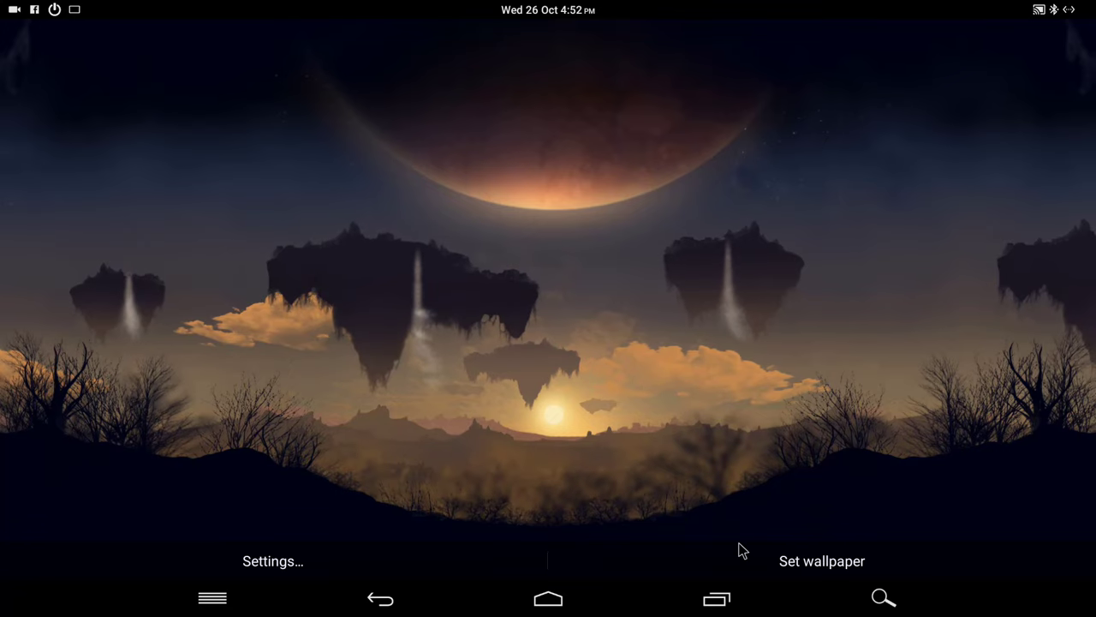
pyautogui.click(822, 561)
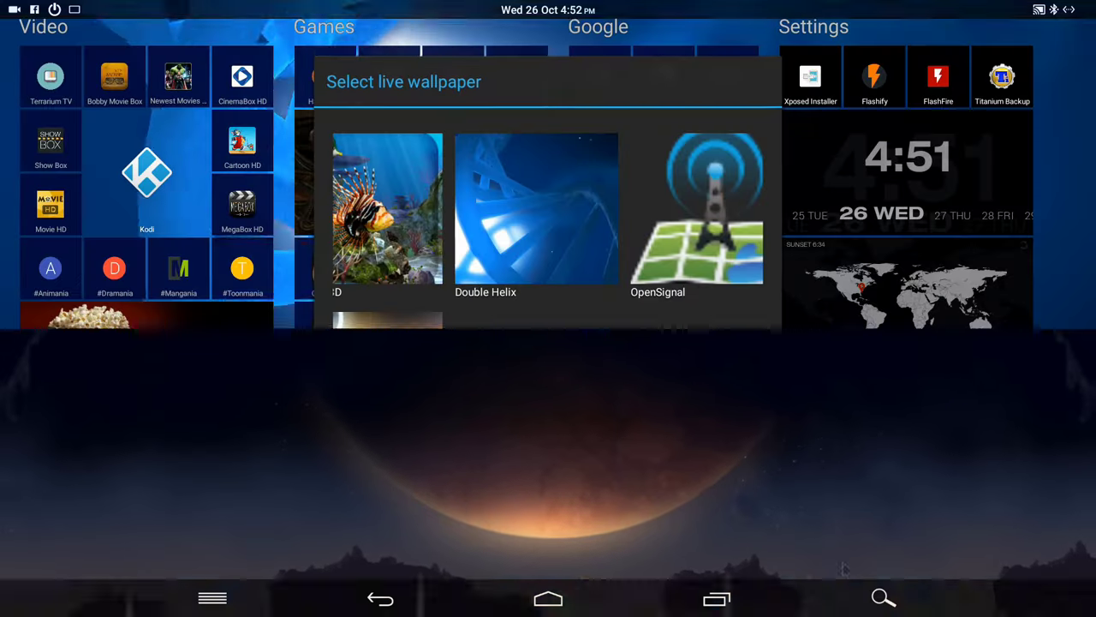